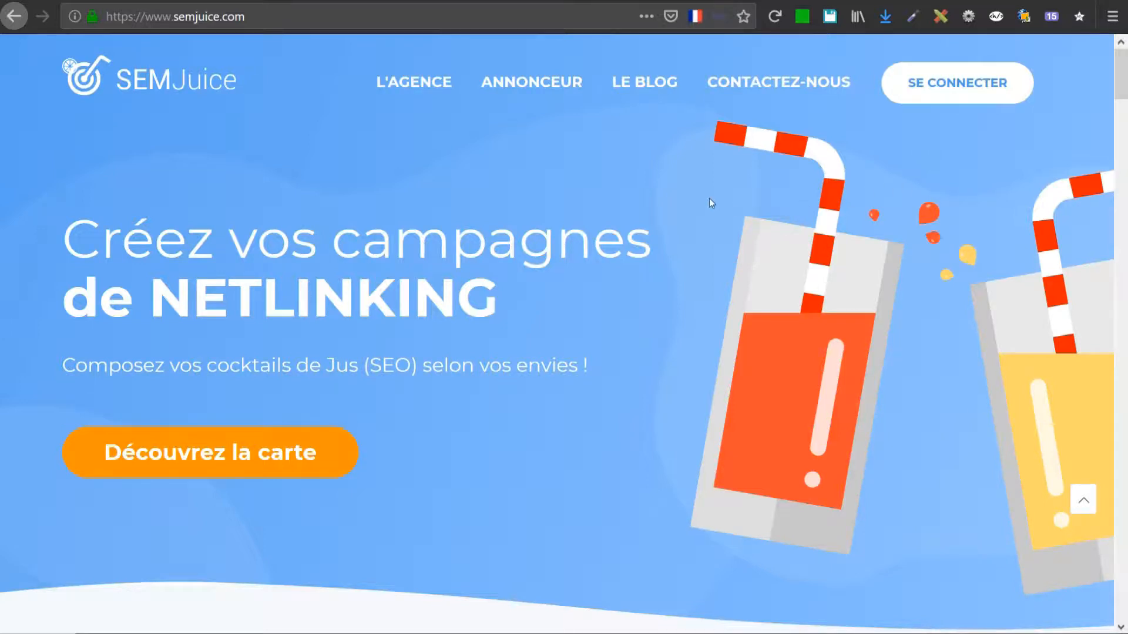
Step: Log in to the SEMJuice account with the saved account e-mail and password
left_click(947, 82)
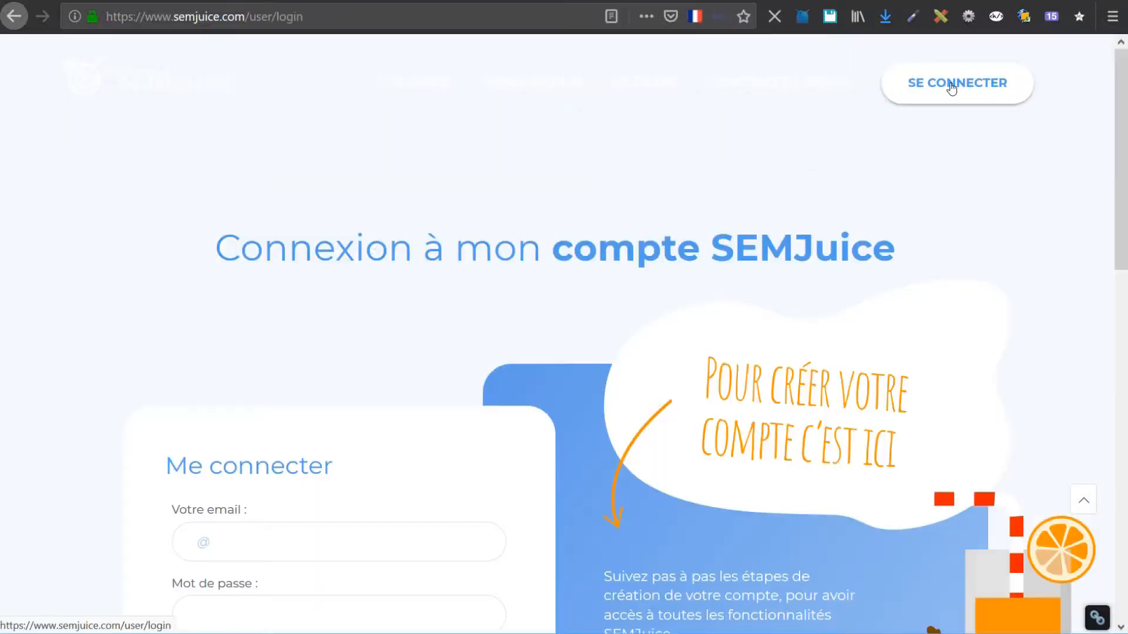
scroll(293, 355, "down", 3)
left_click(274, 366)
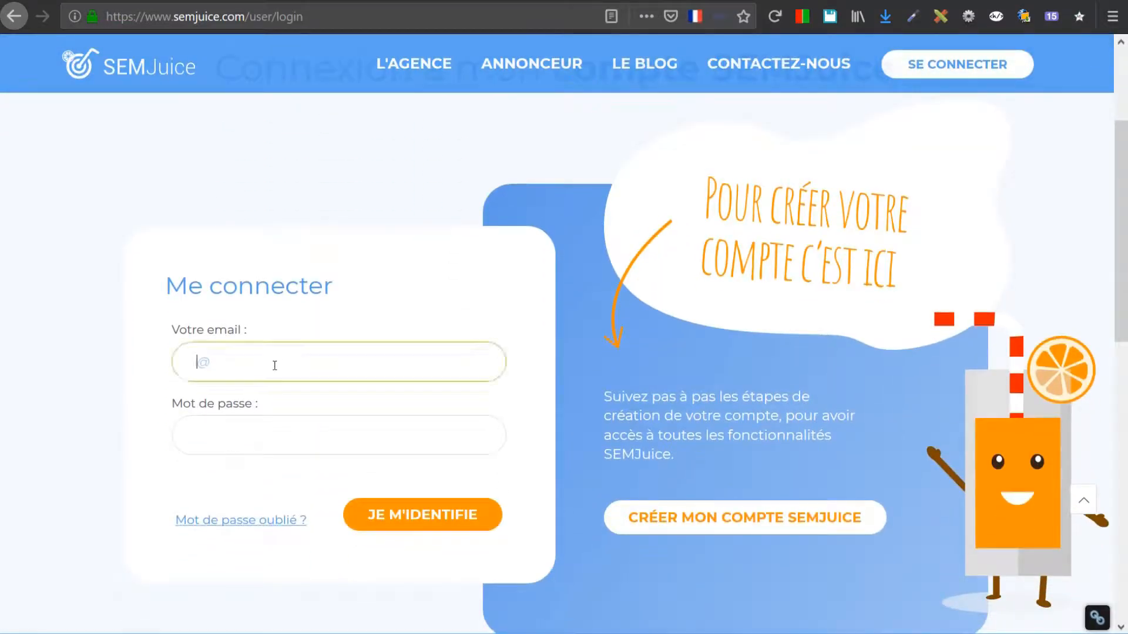
type("d")
left_click(294, 390)
left_click(411, 528)
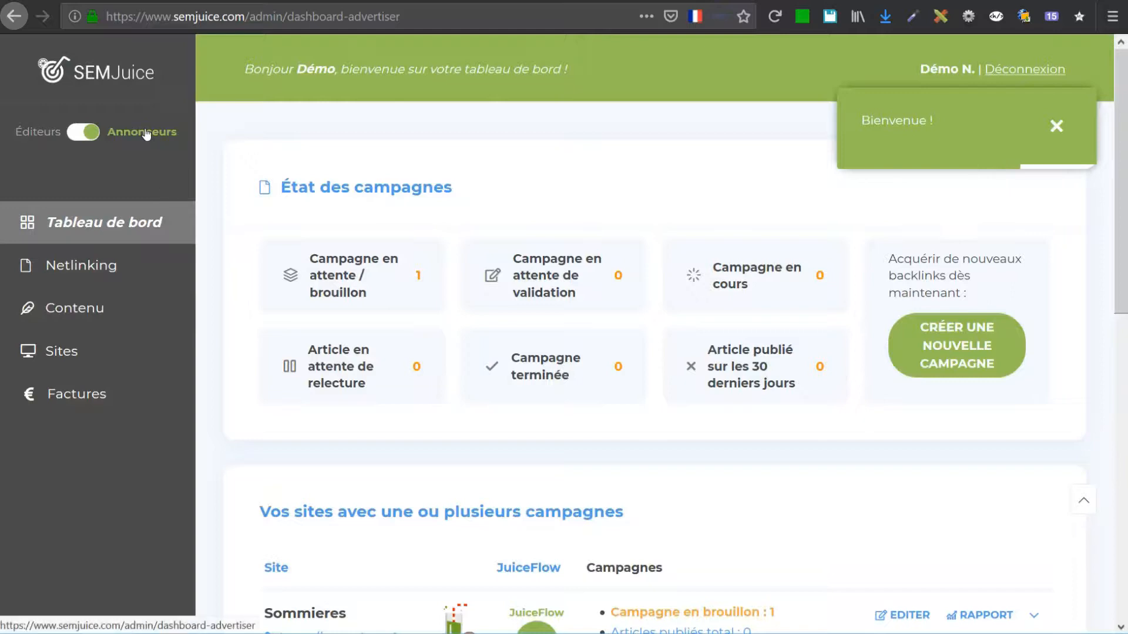
Step: View the Éditeurs dashboard, then return to the Annonceurs dashboard and review its sites with campaigns
left_click(39, 135)
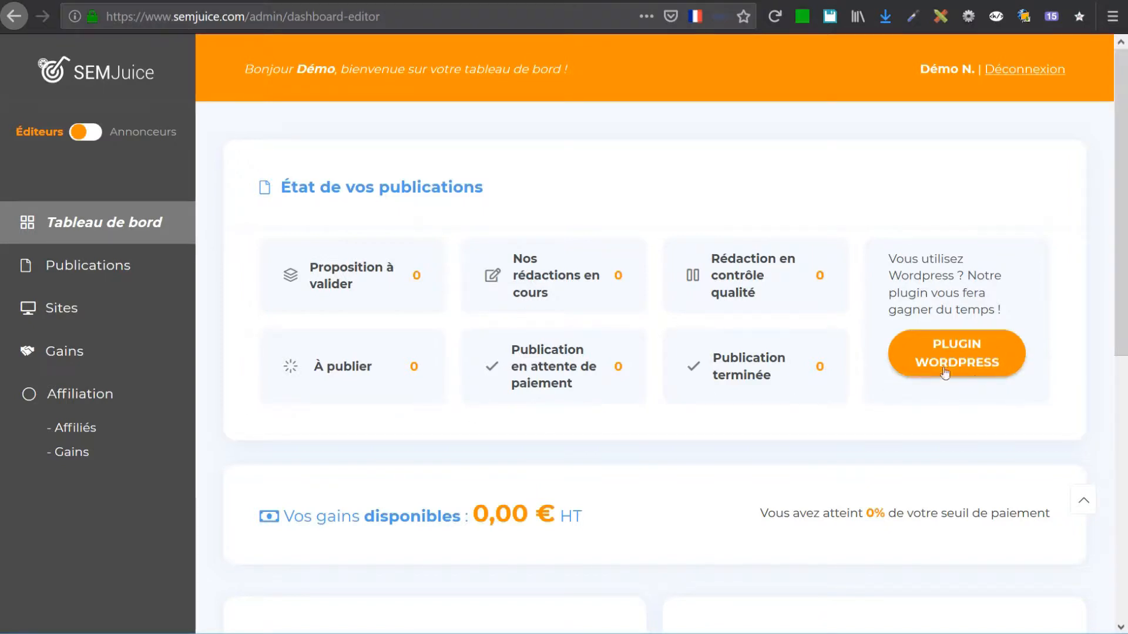
left_click(135, 133)
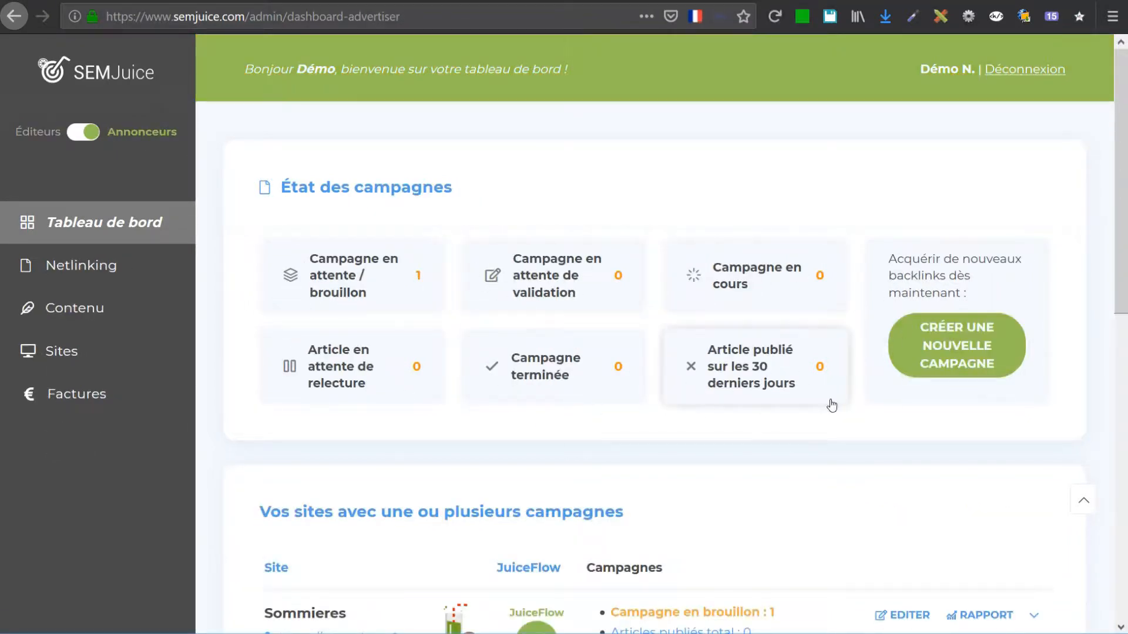
scroll(620, 388, "down", 1)
scroll(619, 388, "down", 2)
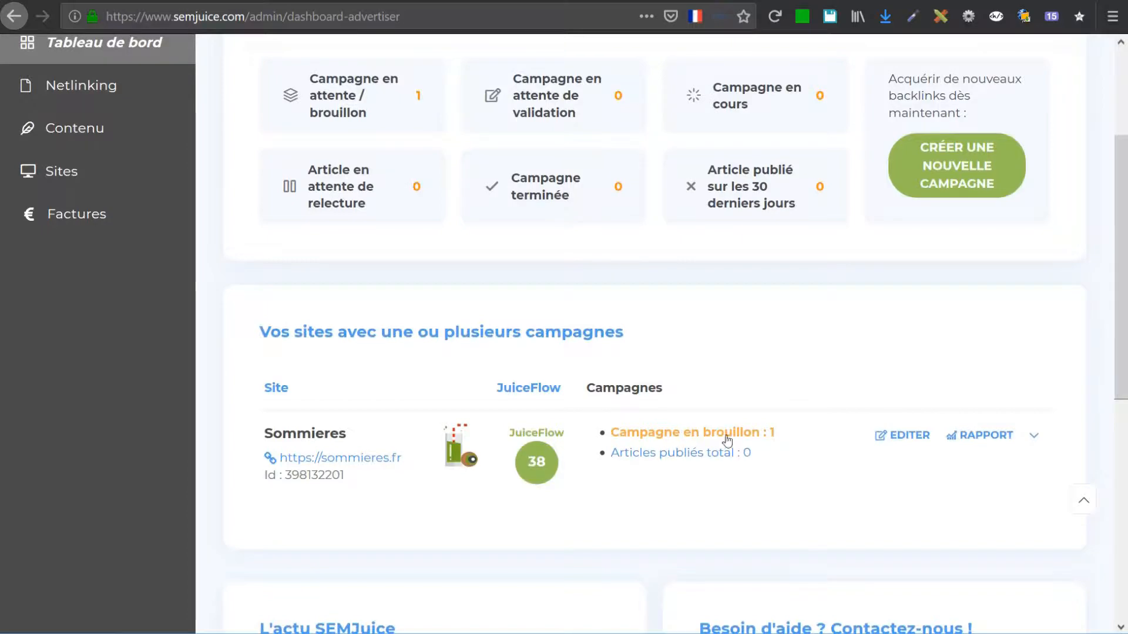
scroll(780, 461, "down", 1)
scroll(599, 432, "up", 4)
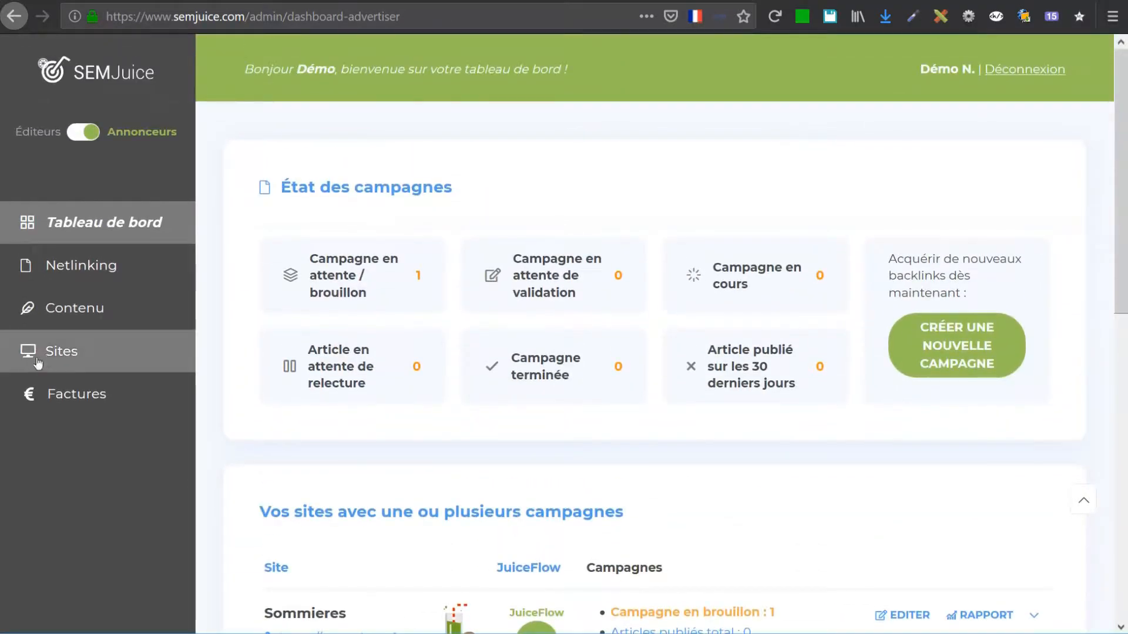
Step: Open the advertiser's site list and review the sites already registered there
left_click(36, 362)
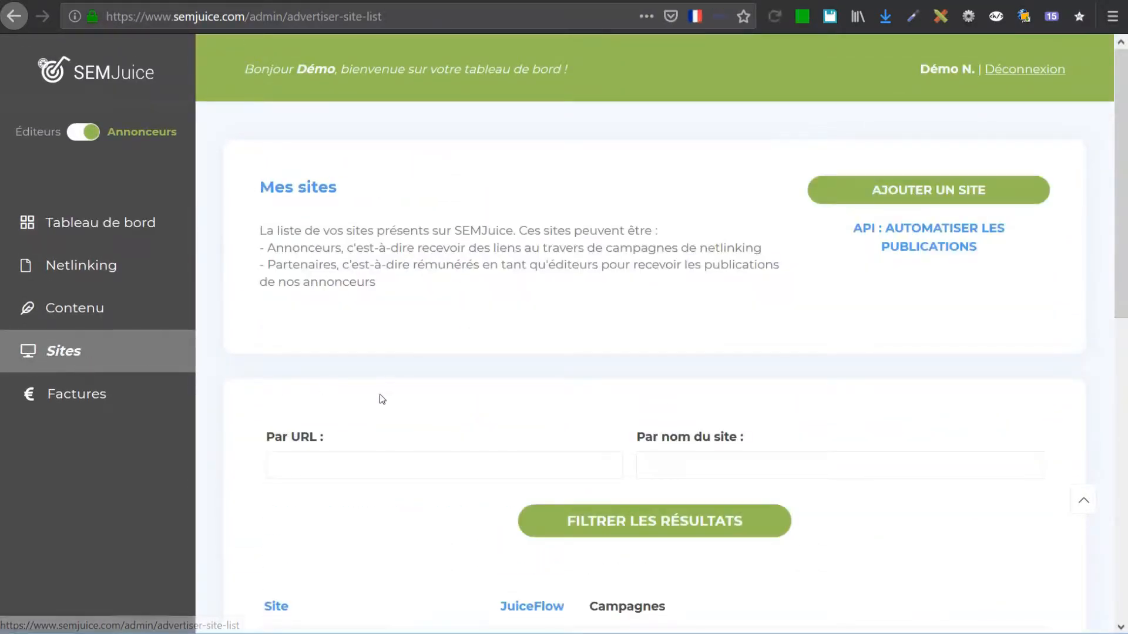
scroll(381, 399, "down", 4)
scroll(380, 396, "up", 4)
scroll(379, 398, "down", 7)
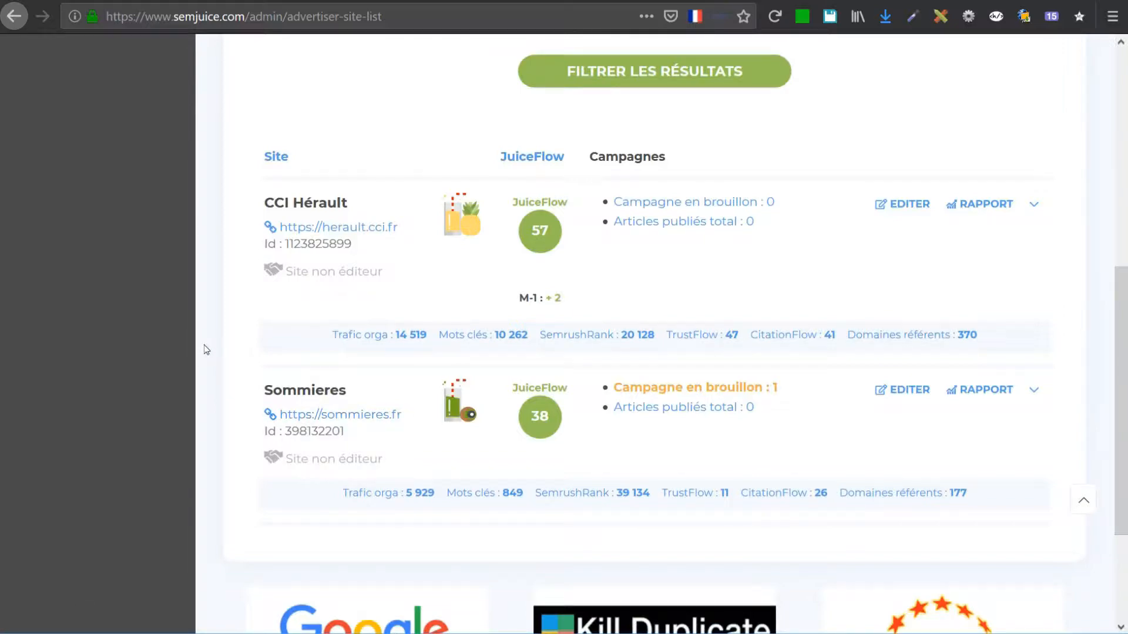
scroll(206, 350, "up", 7)
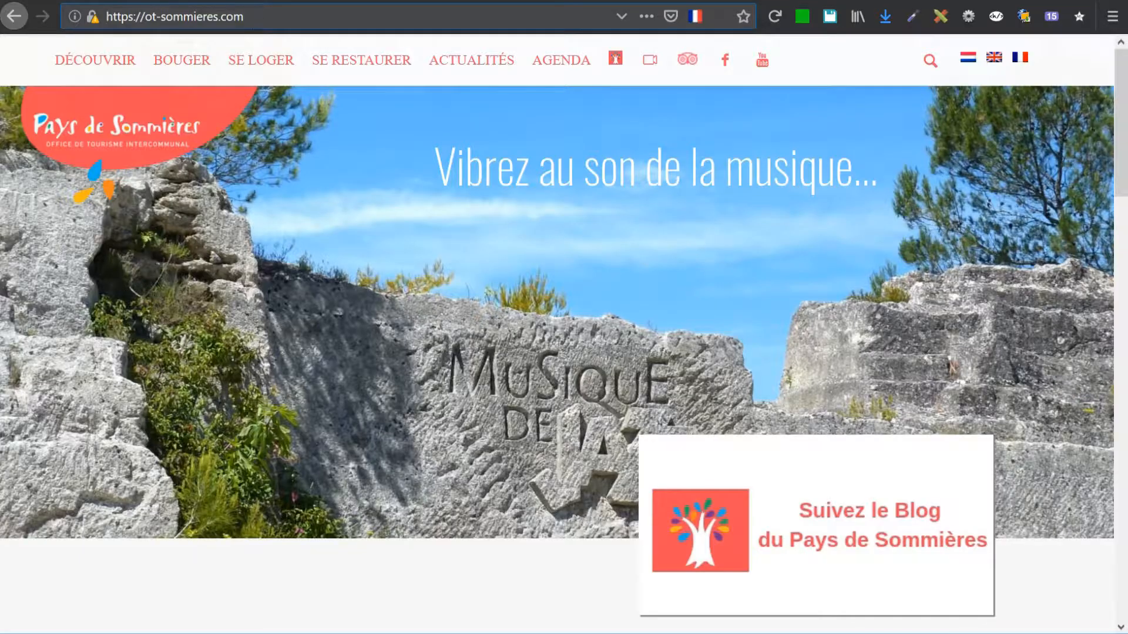
left_click_drag(250, 12, 80, 4)
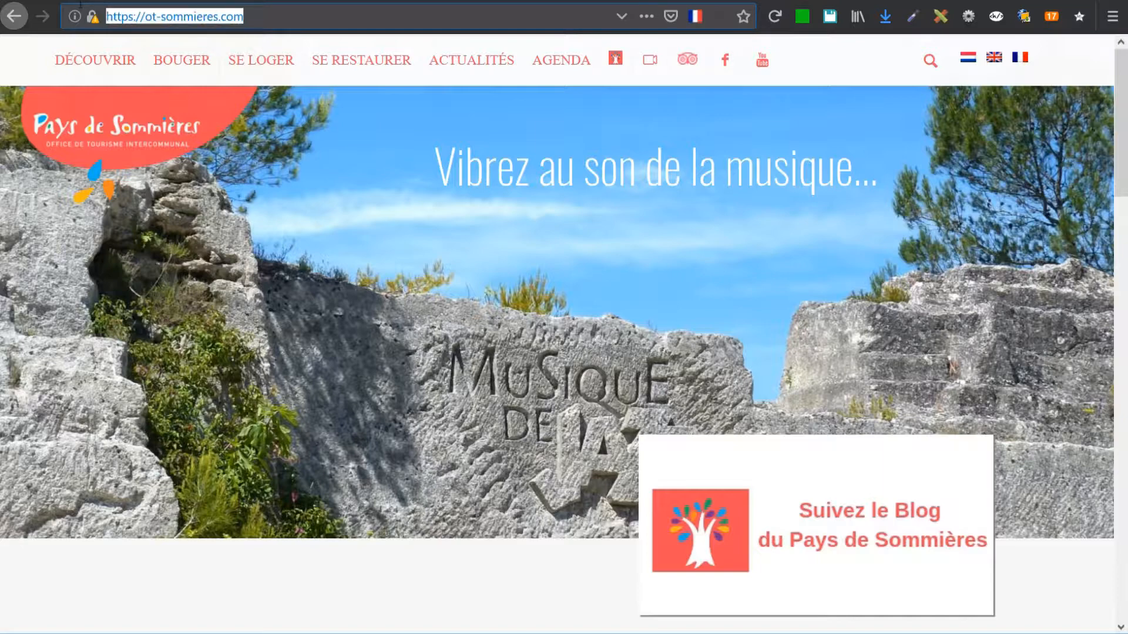
right_click(182, 14)
left_click(272, 68)
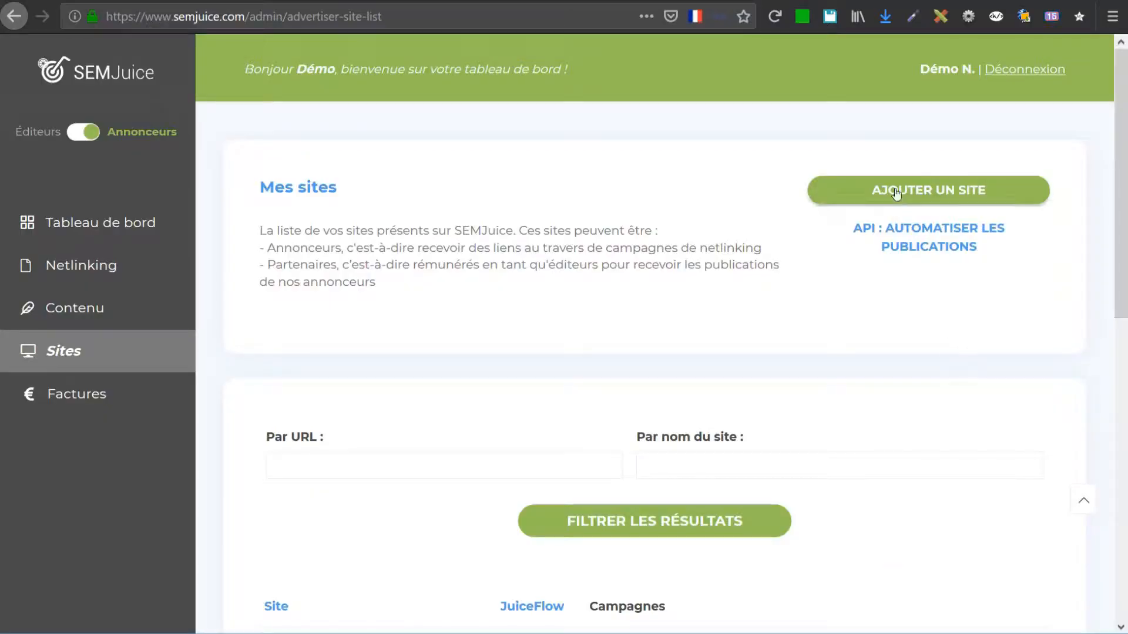
left_click(912, 200)
left_click(412, 511)
key("ctrl+v")
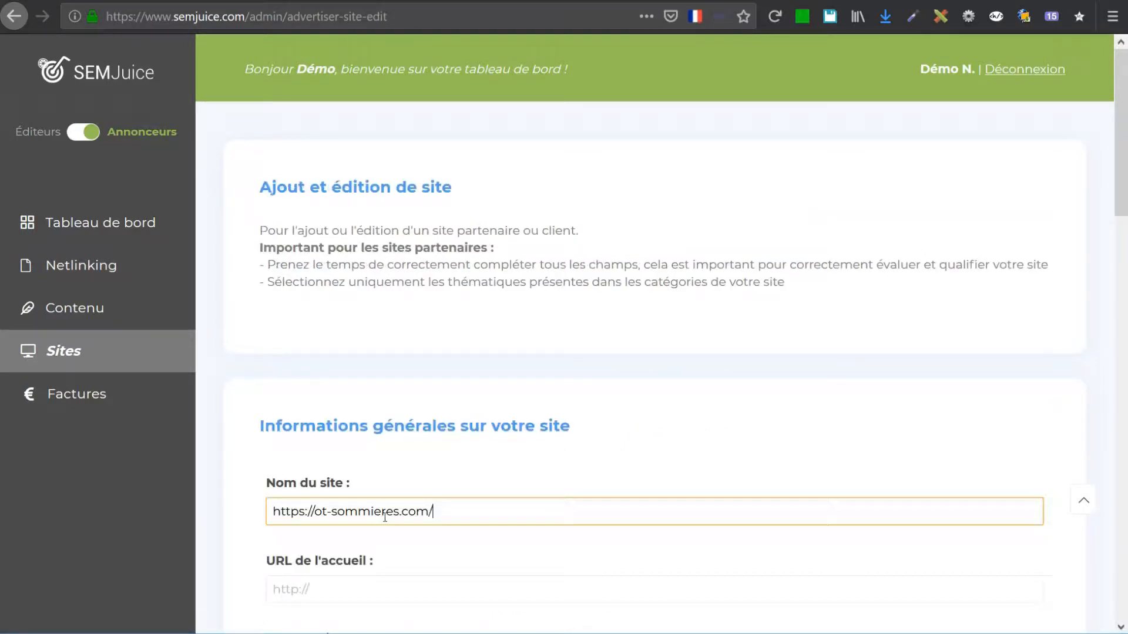
left_click_drag(317, 510, 236, 505)
key("BackSpace")
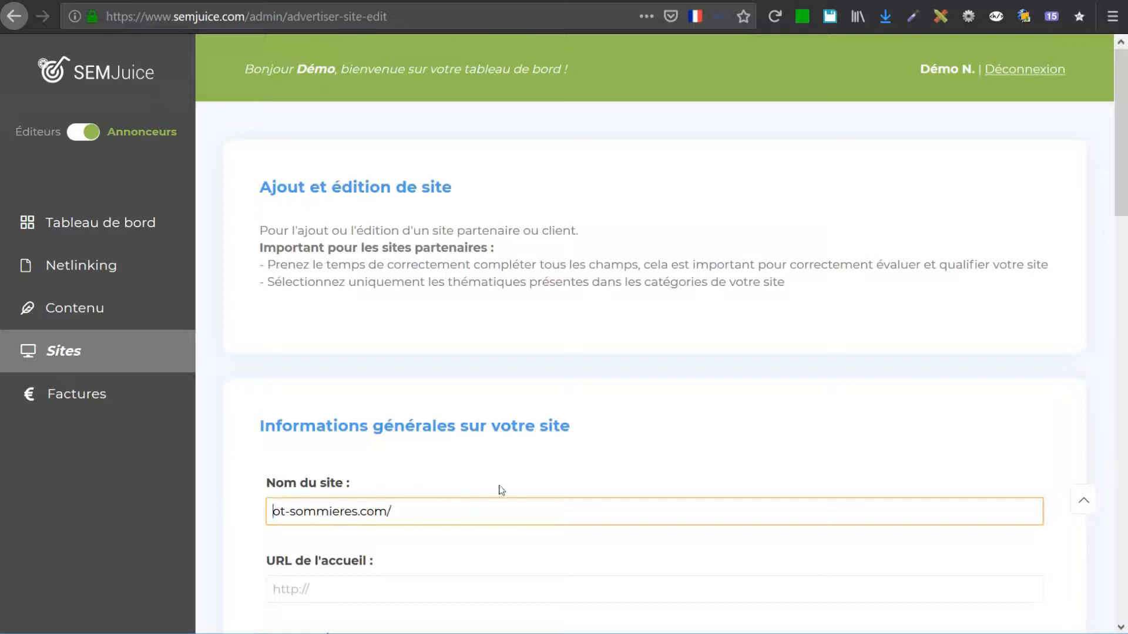
key("BackSpace")
key("BackSpace")
key("BackSpace")
key("BackSpace")
key("BackSpace")
left_click(249, 512)
left_click(354, 583)
key("ctrl+v")
Step: Set the site's CMS to WordPress and its theme to Tourisme / Voyages
scroll(506, 483, "down", 4)
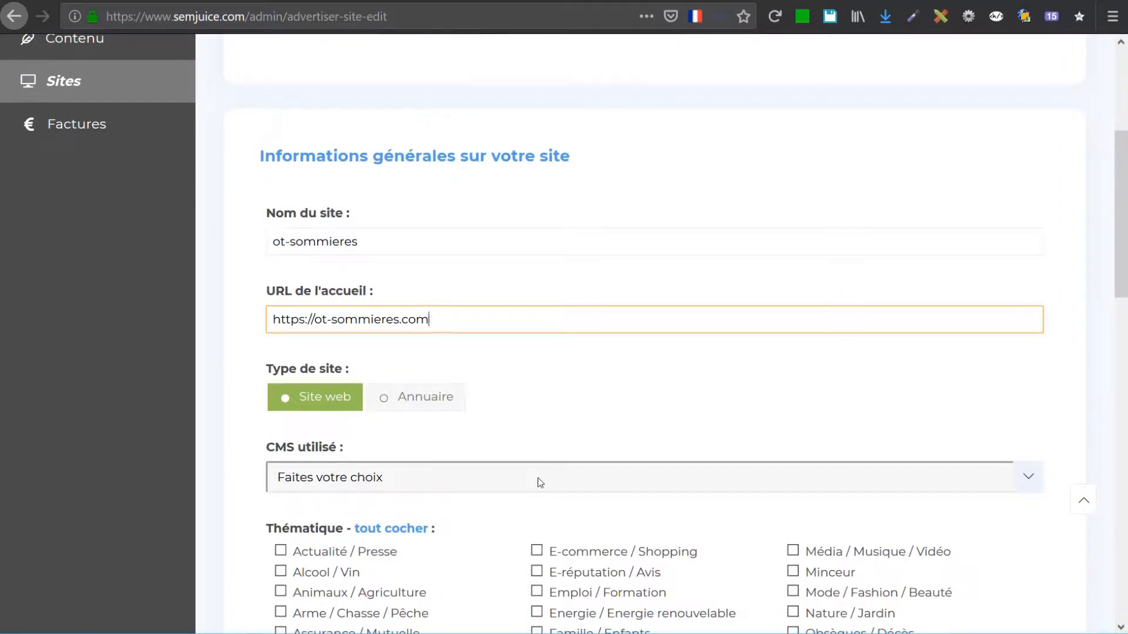
left_click(334, 466)
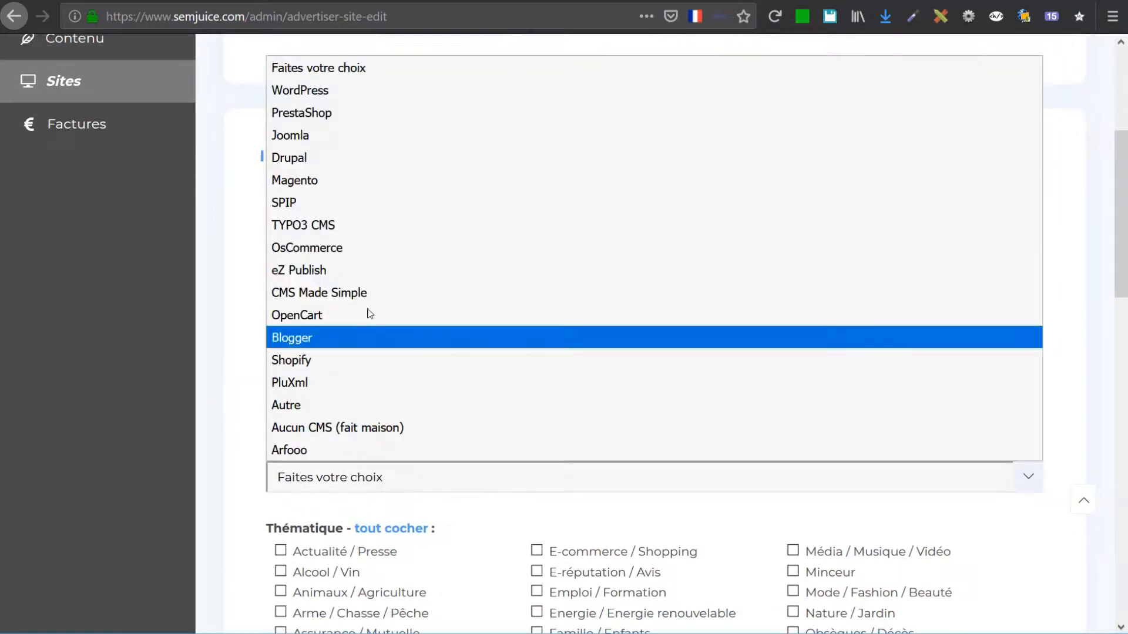
left_click(372, 98)
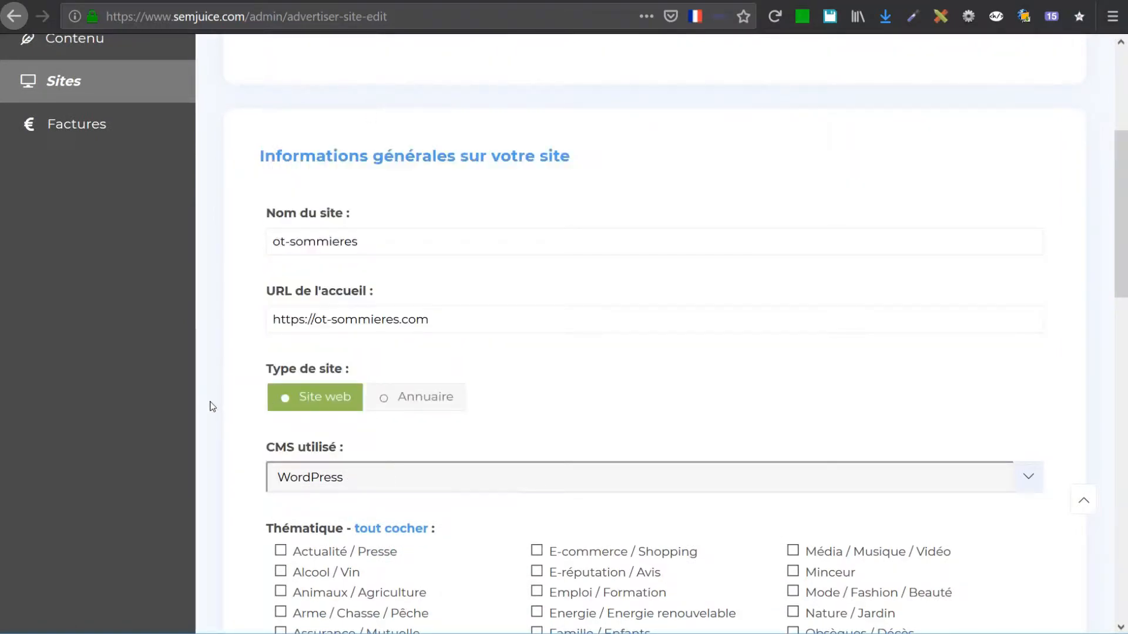
scroll(212, 407, "down", 5)
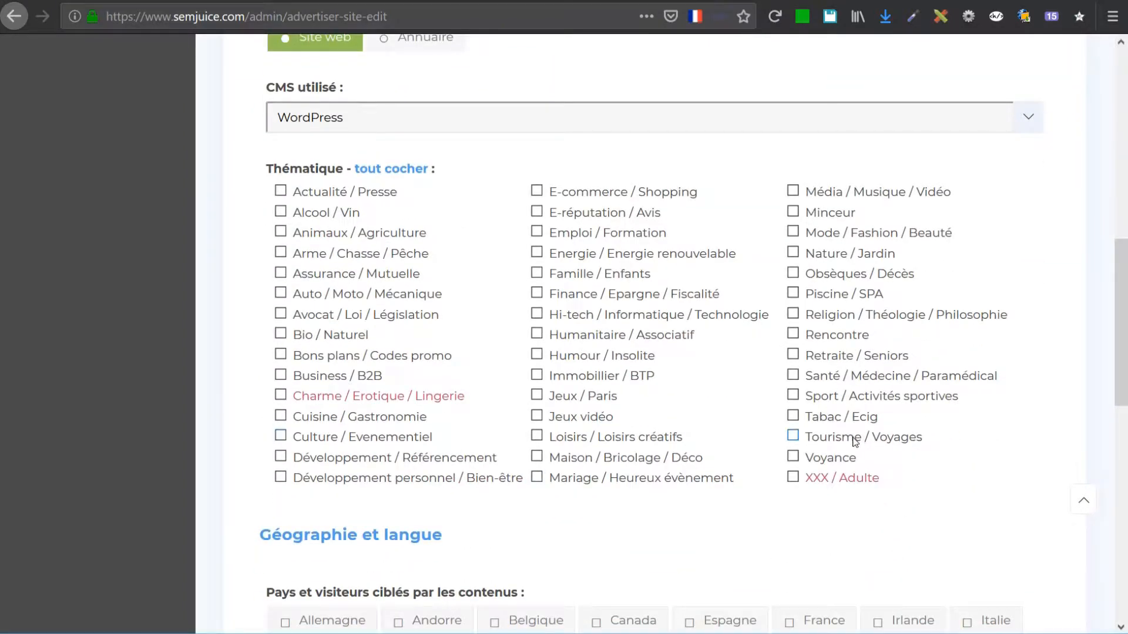
left_click(857, 444)
Step: Set France as the country targeted by the content and Français as the site's language
scroll(574, 424, "down", 3)
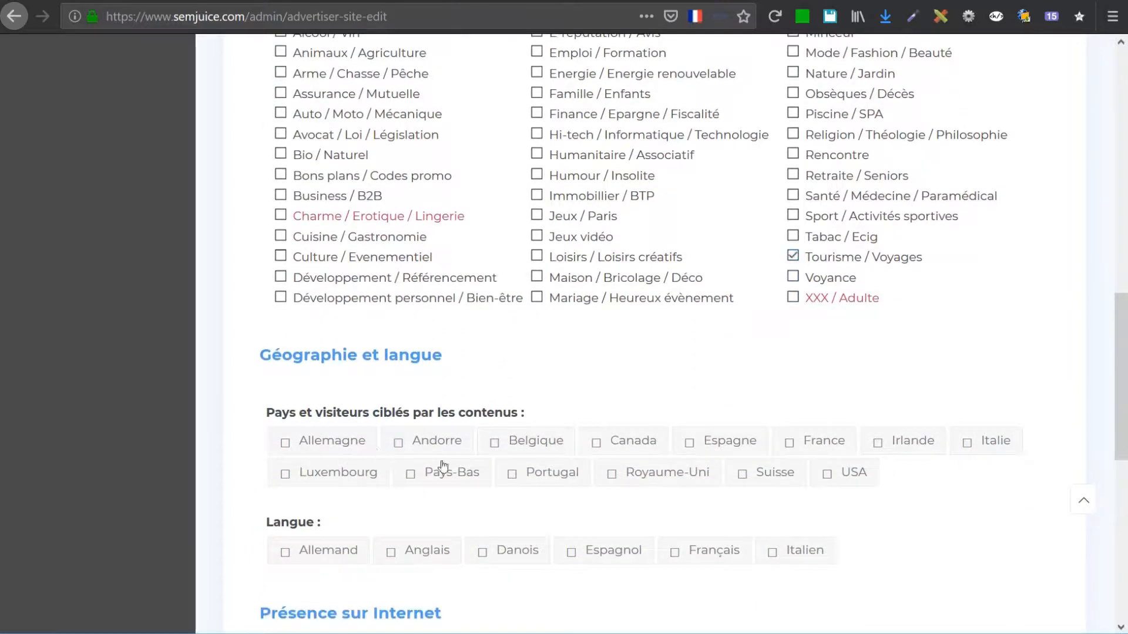
left_click(823, 443)
scroll(708, 390, "down", 5)
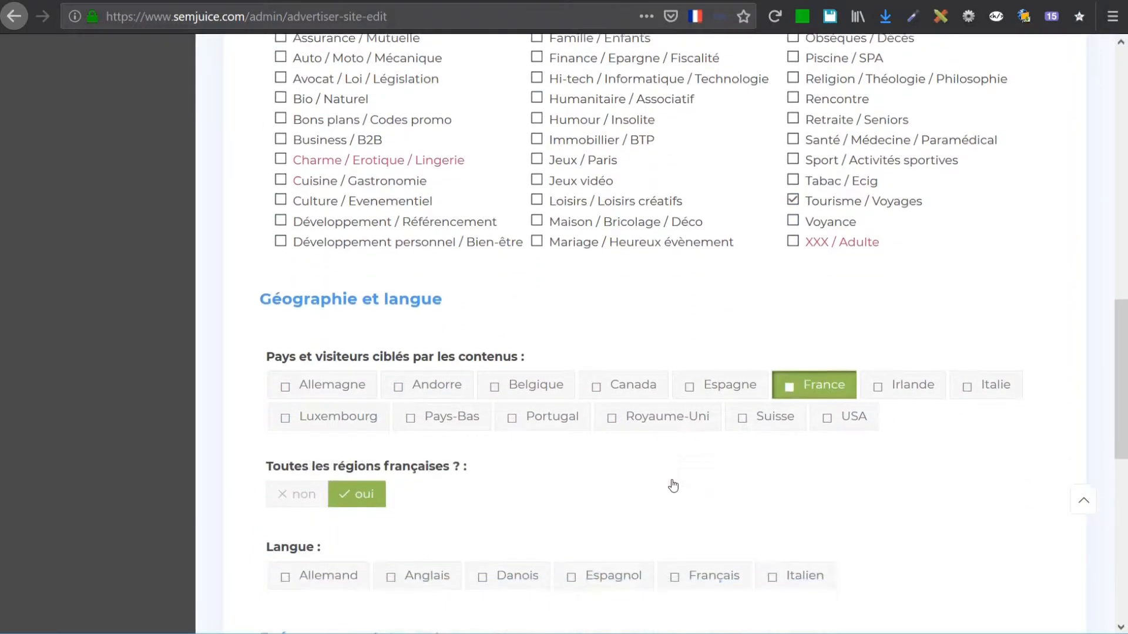
left_click(708, 364)
Step: Try making the site a publisher site as well to view the related options, and set the choice back to non
scroll(704, 475, "down", 5)
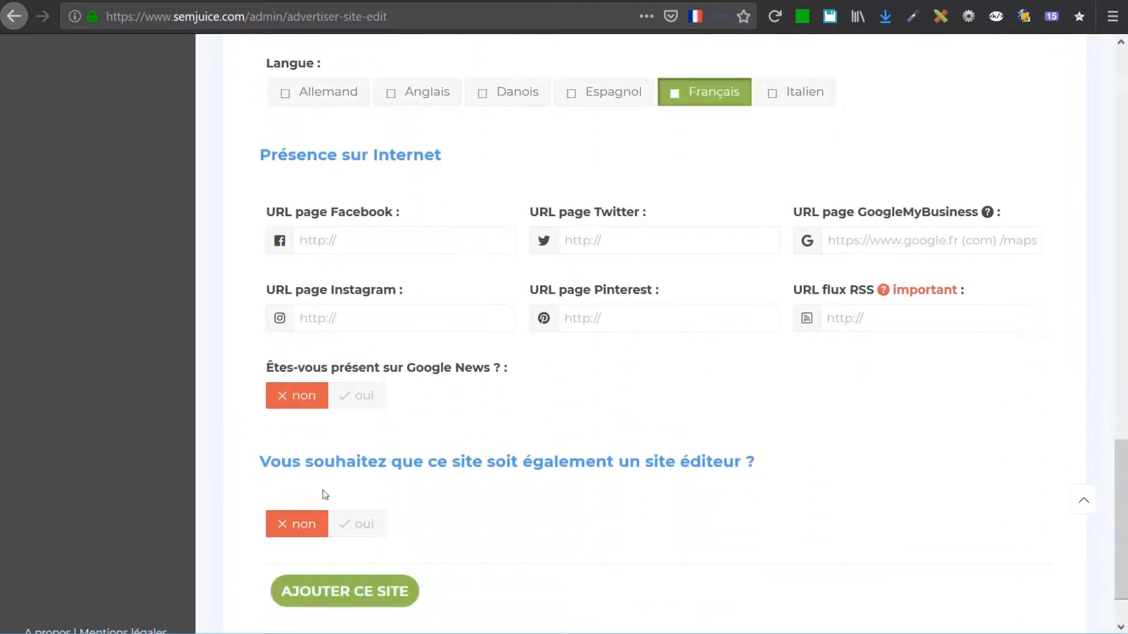
scroll(446, 516, "down", 2)
left_click(367, 461)
scroll(465, 448, "down", 5)
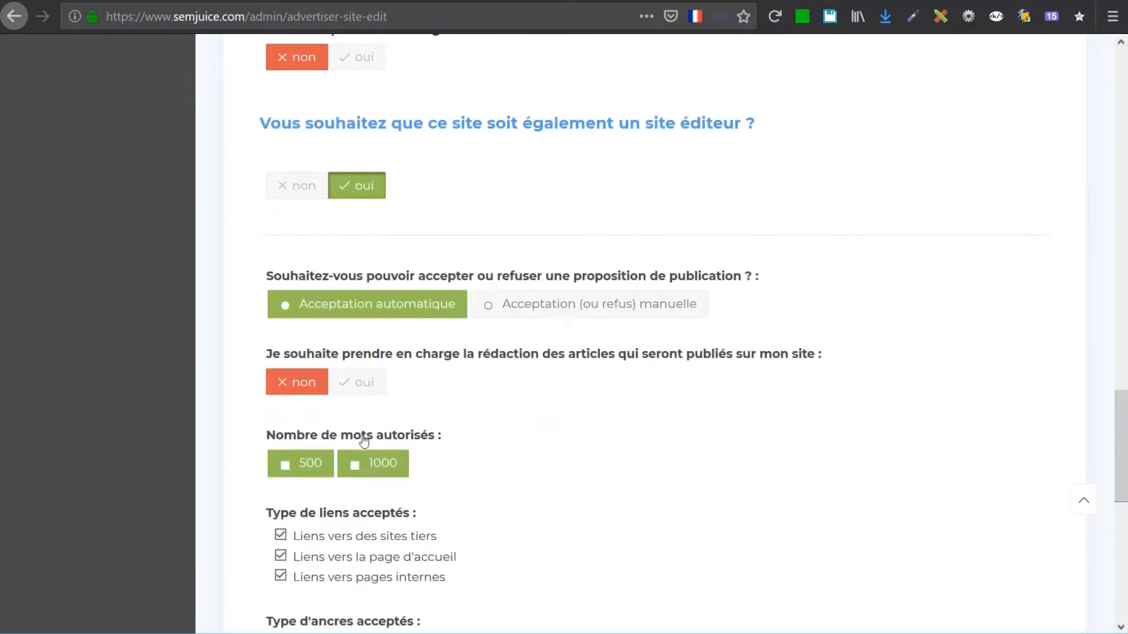
scroll(363, 444, "up", 6)
left_click(296, 544)
Step: Submit the ot-sommieres site and check its entry in the site list
scroll(569, 500, "down", 2)
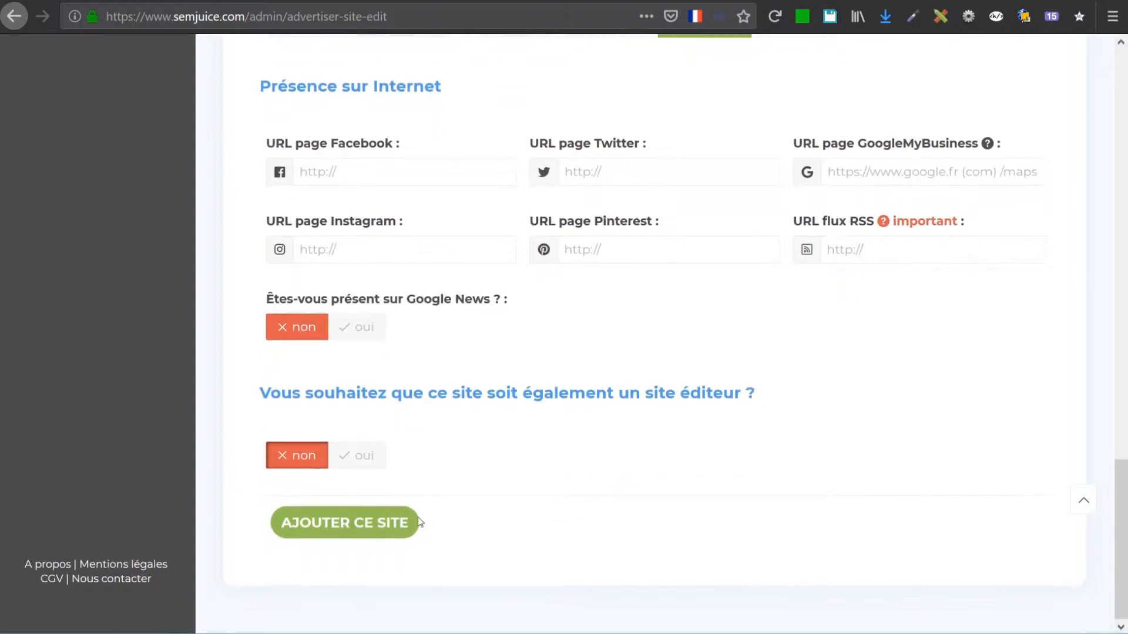
left_click(344, 527)
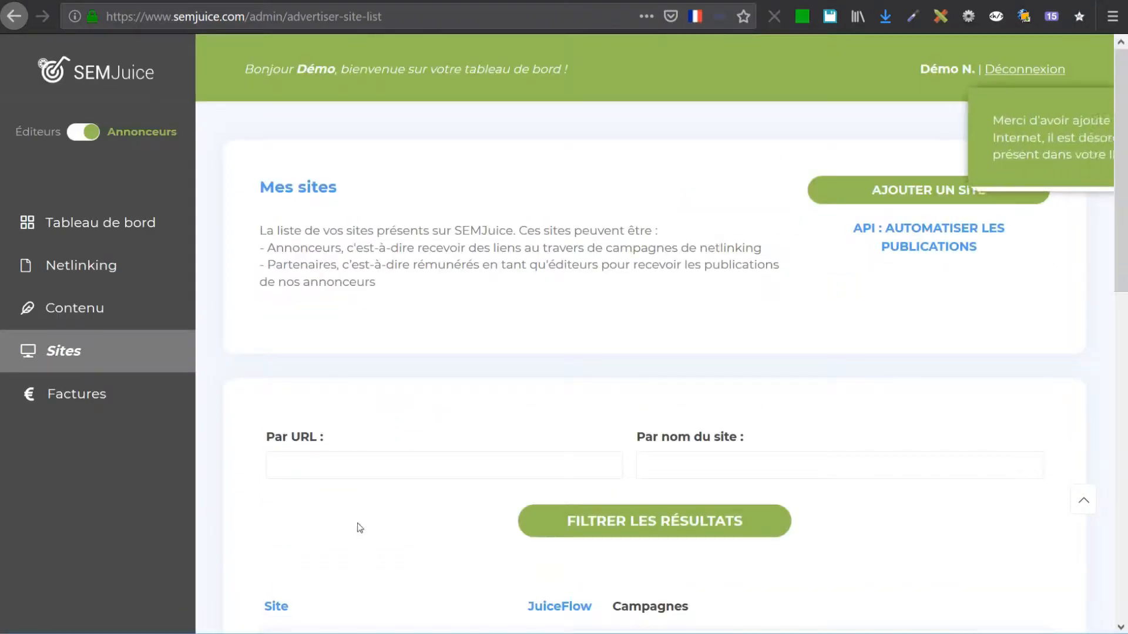
scroll(605, 411, "down", 5)
scroll(605, 424, "down", 3)
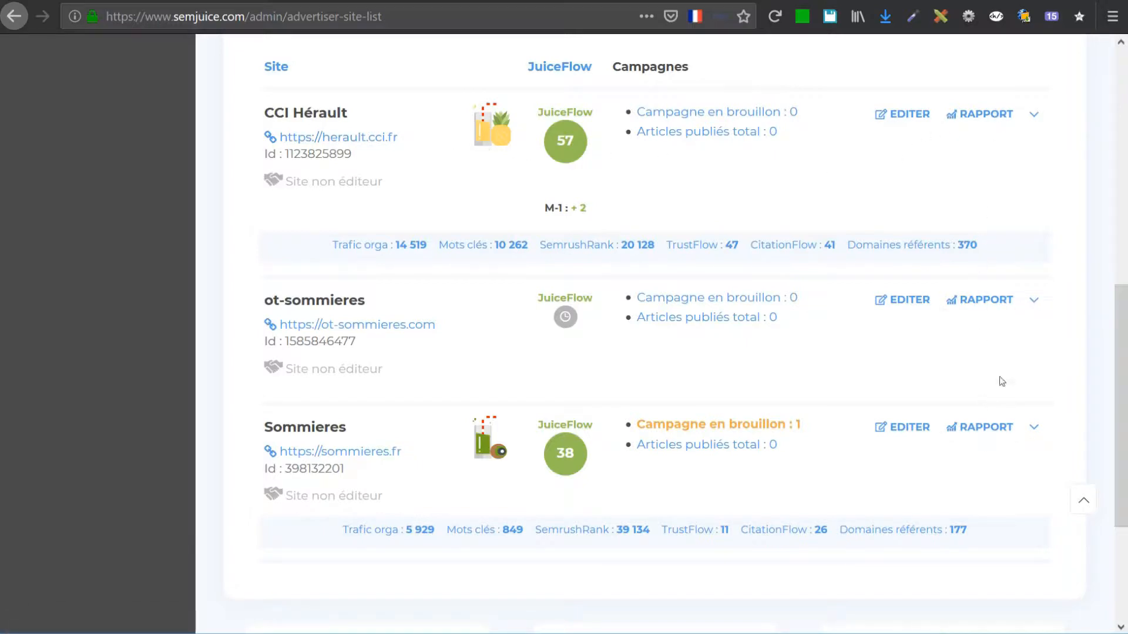
Step: Open the report for the CCI Hérault site and examine its JuiceFlow history and backlink anchor distribution
left_click(998, 114)
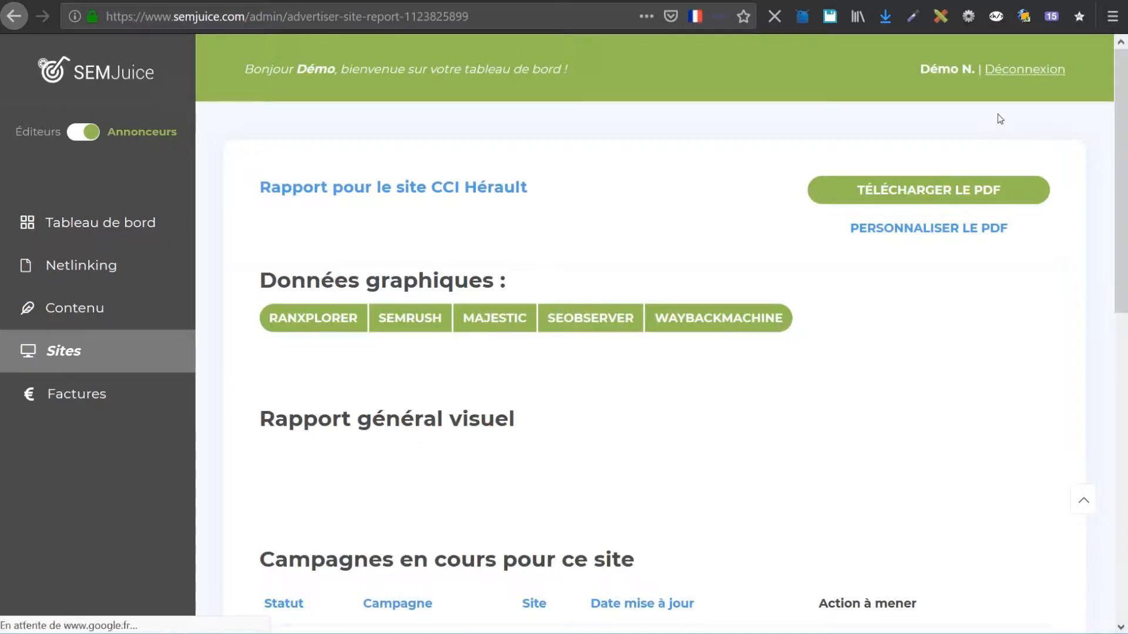
scroll(689, 294, "down", 3)
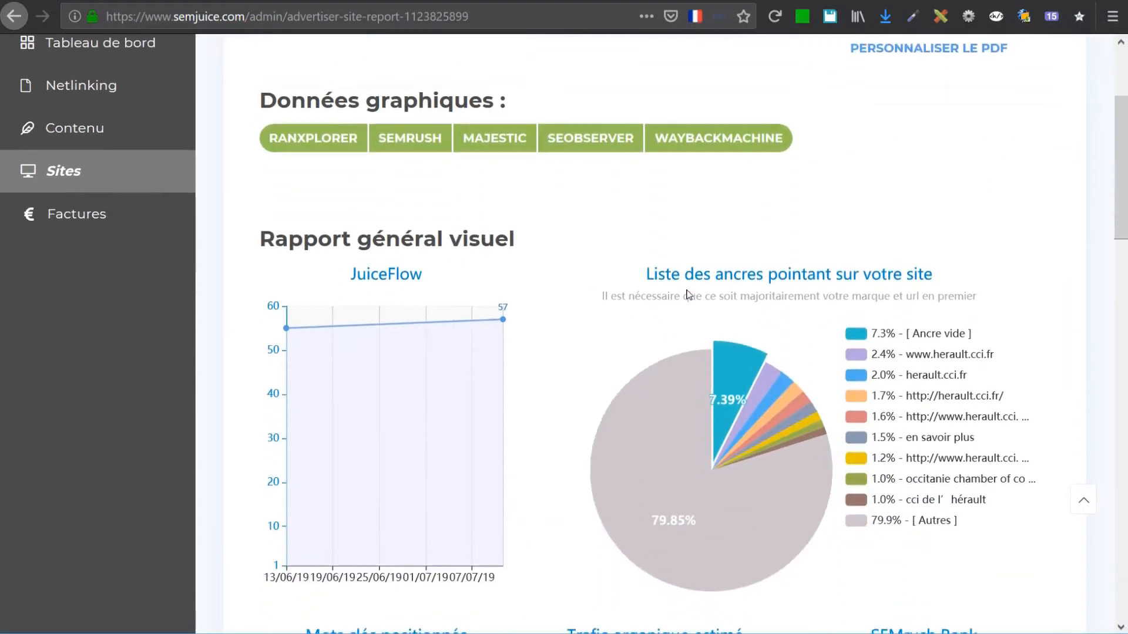
scroll(689, 294, "up", 3)
scroll(660, 302, "down", 3)
mouse_move(310, 326)
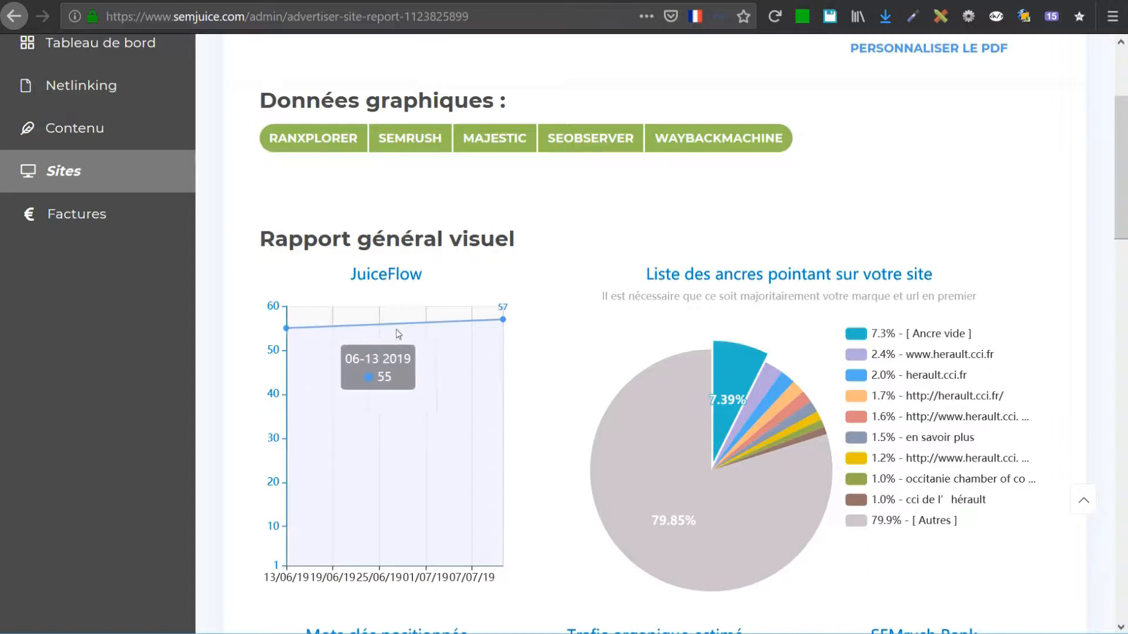
mouse_move(500, 323)
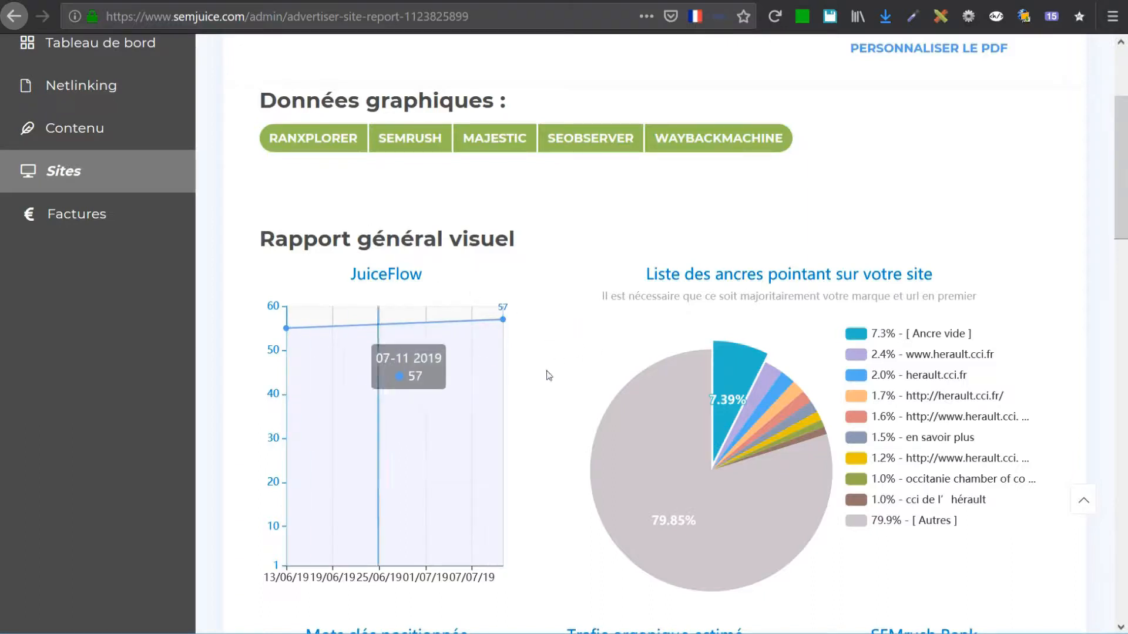
scroll(789, 311, "down", 2)
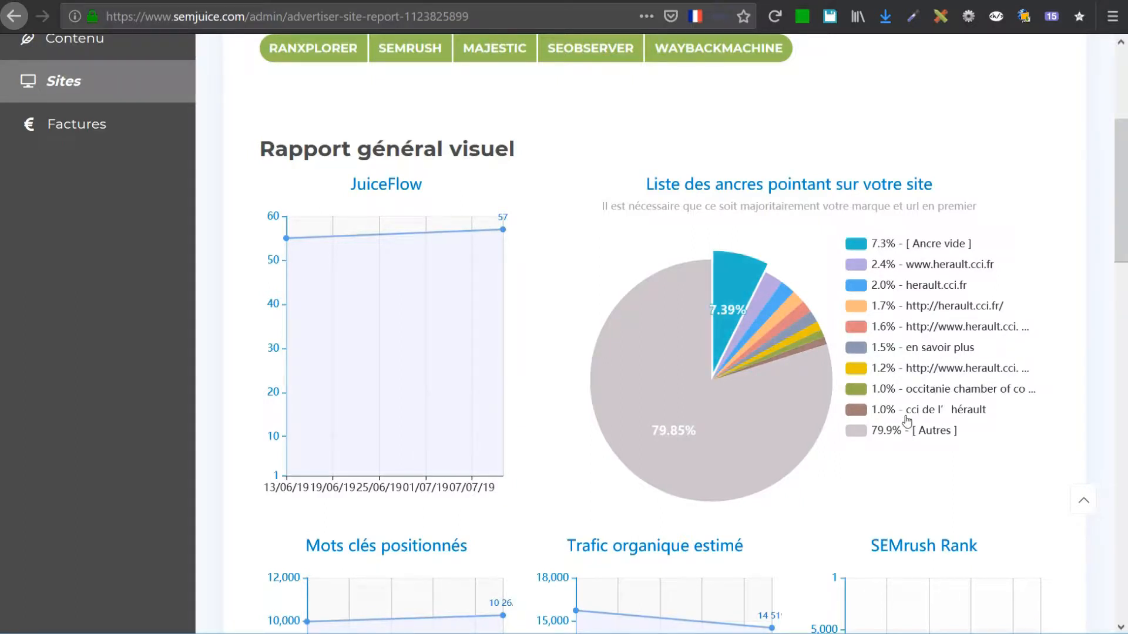
Step: Examine the report's keyword, traffic, rank, flow and referring-domain charts, along with its campaign and publication sections
scroll(908, 420, "down", 3)
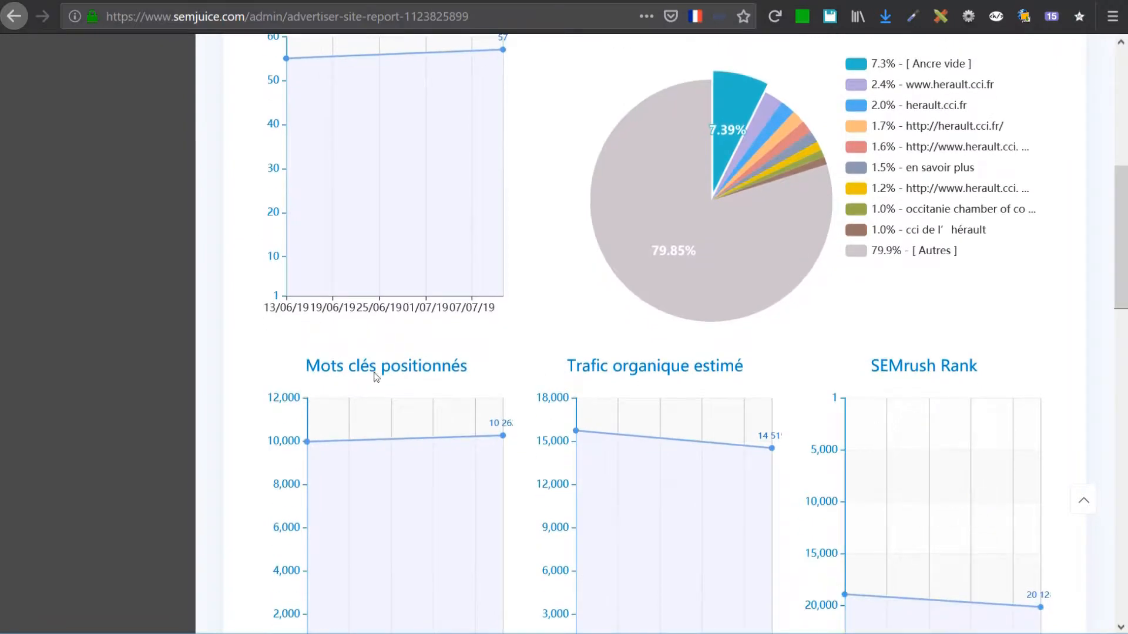
scroll(374, 376, "down", 2)
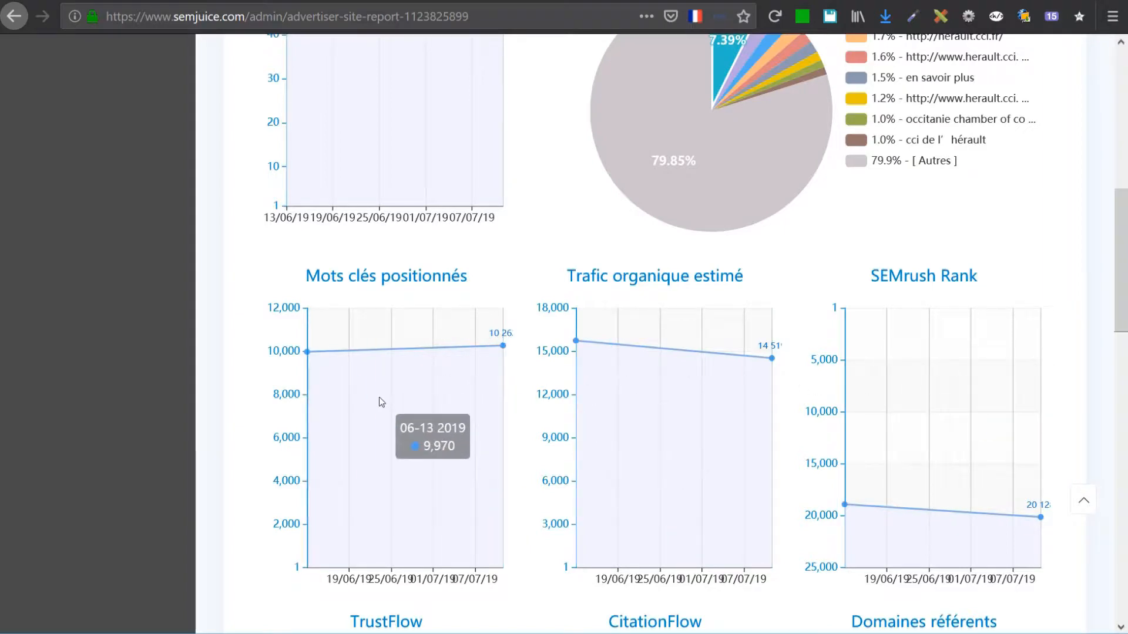
scroll(944, 395, "down", 6)
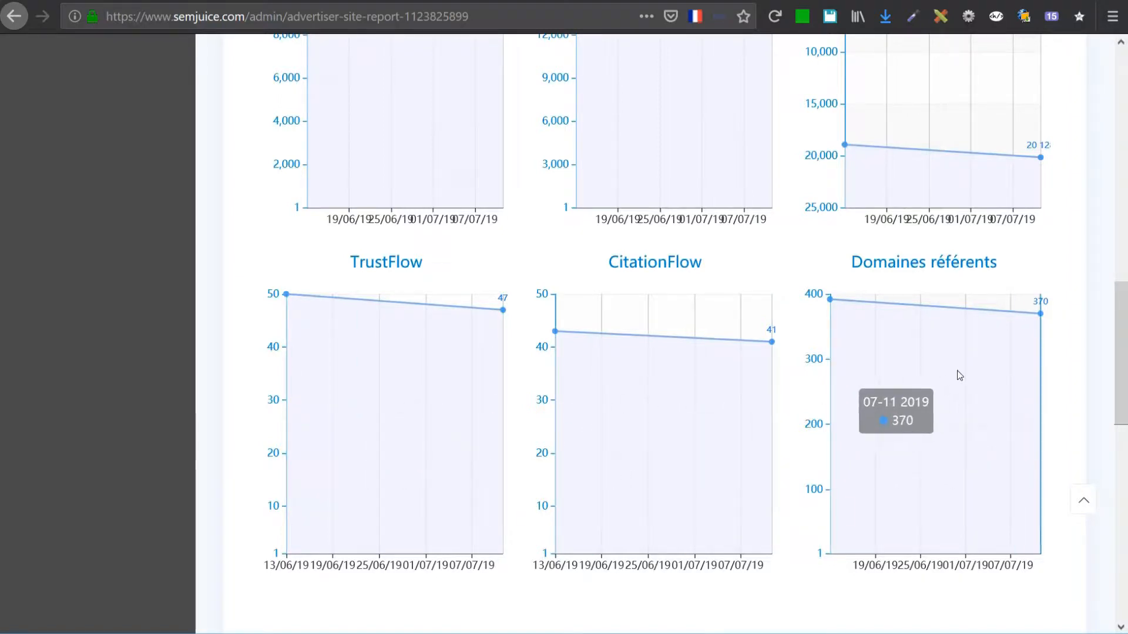
scroll(938, 380, "down", 5)
scroll(936, 380, "down", 2)
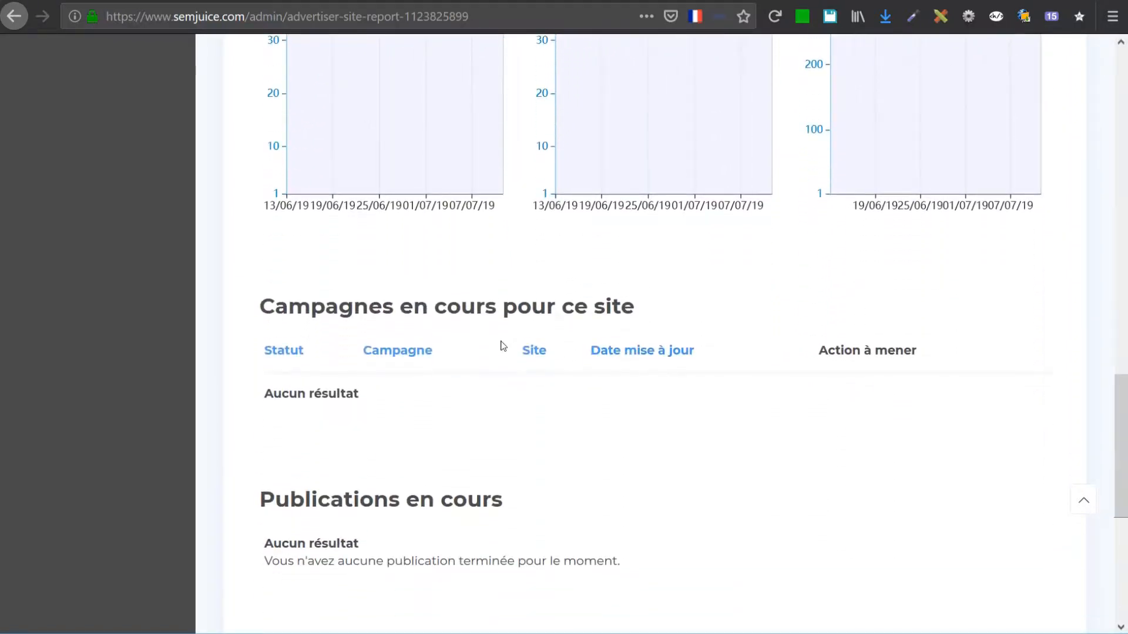
scroll(554, 376, "down", 3)
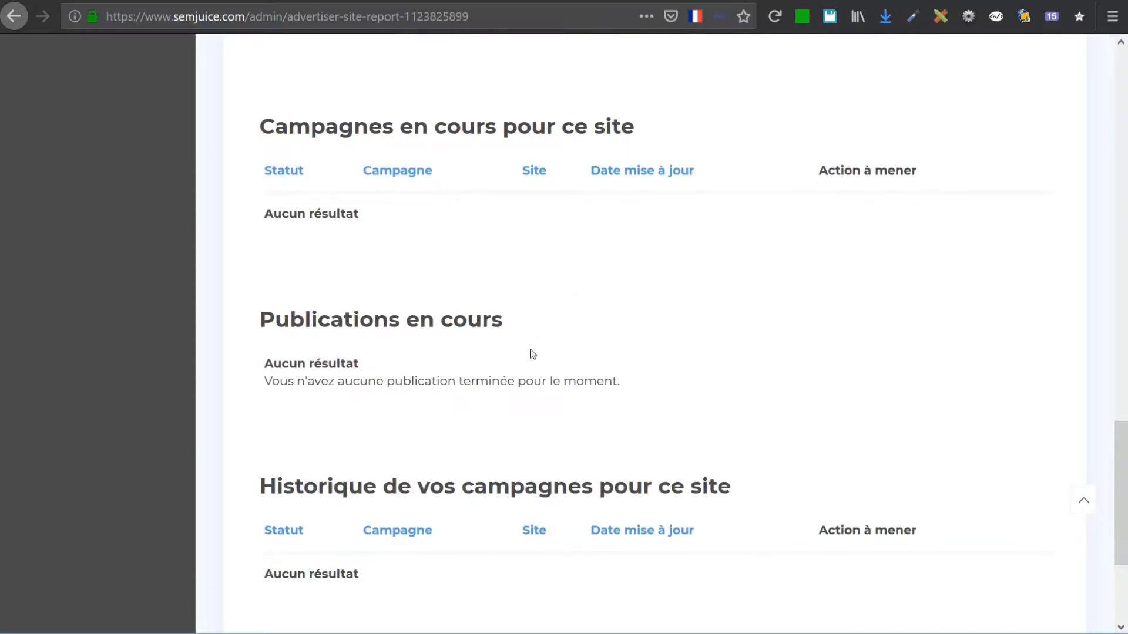
Step: Review the CCI Hérault report again, covering its campaign sections, metric charts, JuiceFlow history and anchor distribution
scroll(532, 370, "down", 2)
scroll(517, 364, "up", 5)
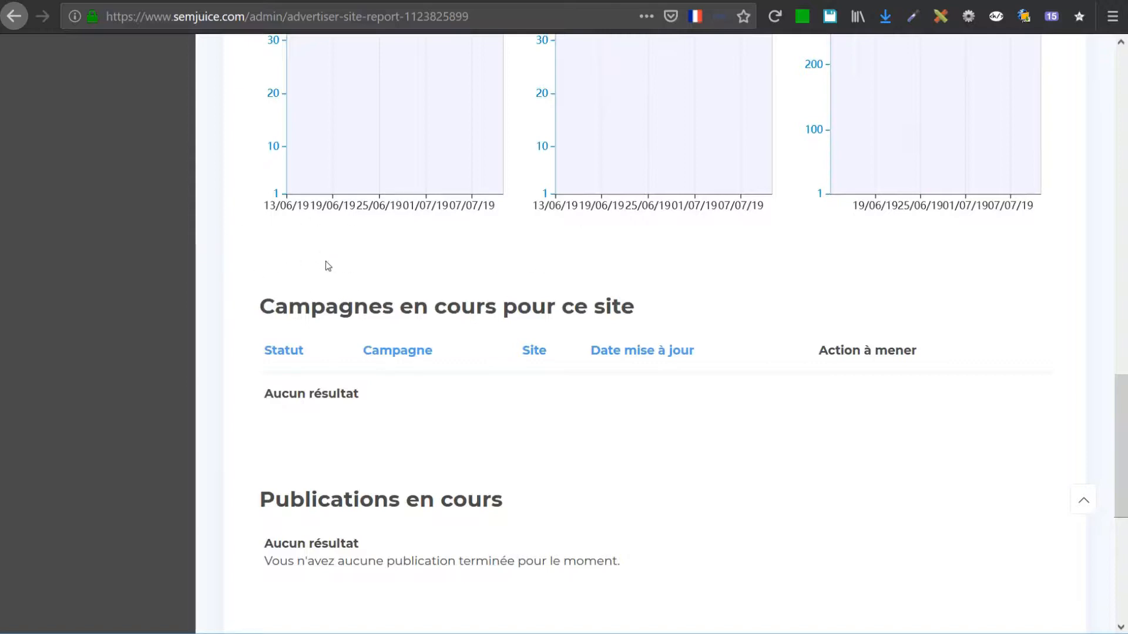
scroll(581, 294, "up", 5)
scroll(636, 424, "up", 12)
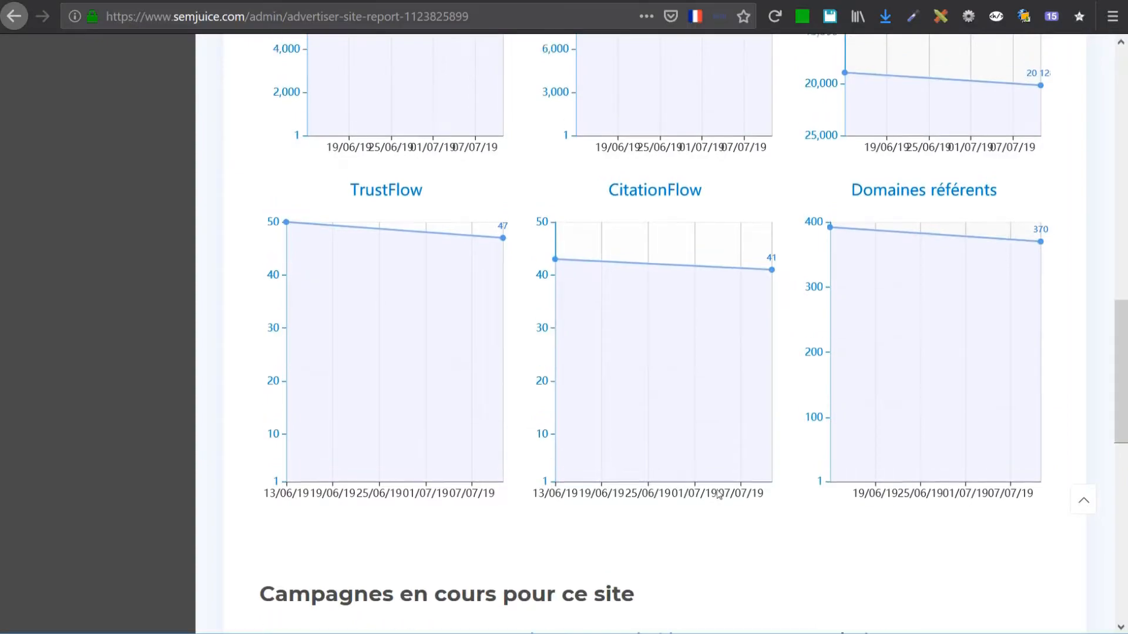
scroll(533, 276, "up", 2)
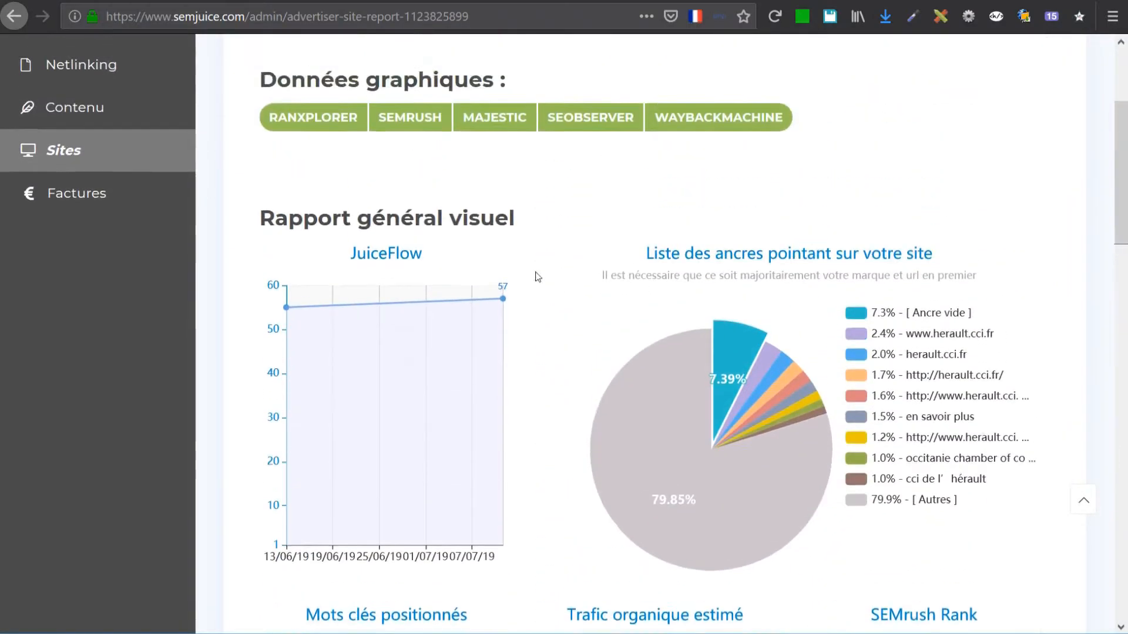
scroll(558, 458, "down", 7)
scroll(557, 457, "down", 6)
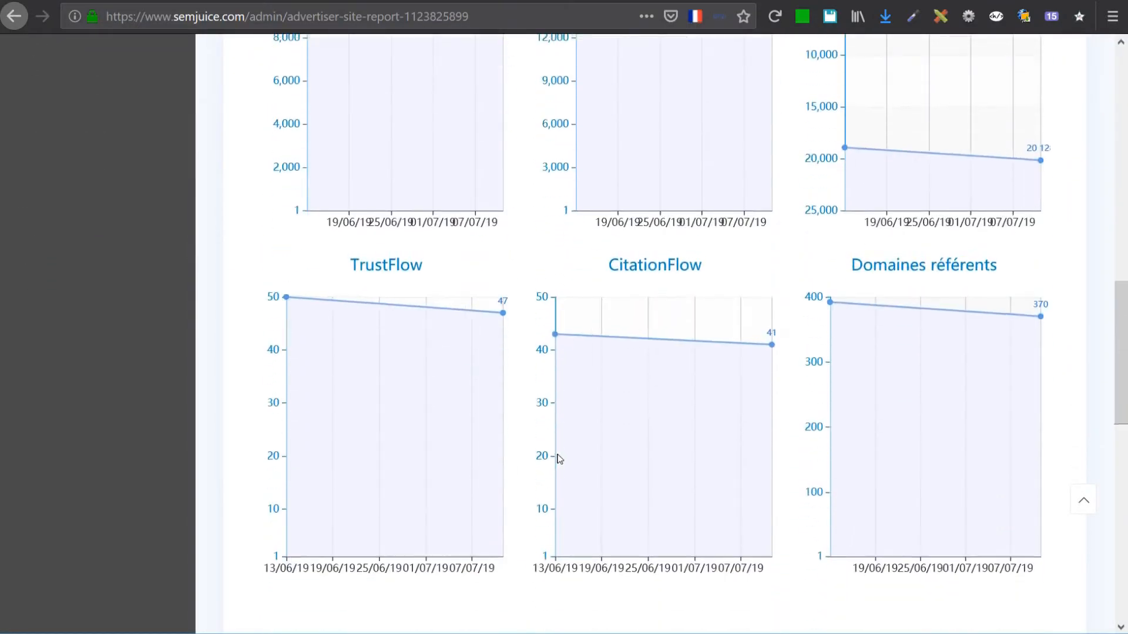
scroll(558, 455, "up", 14)
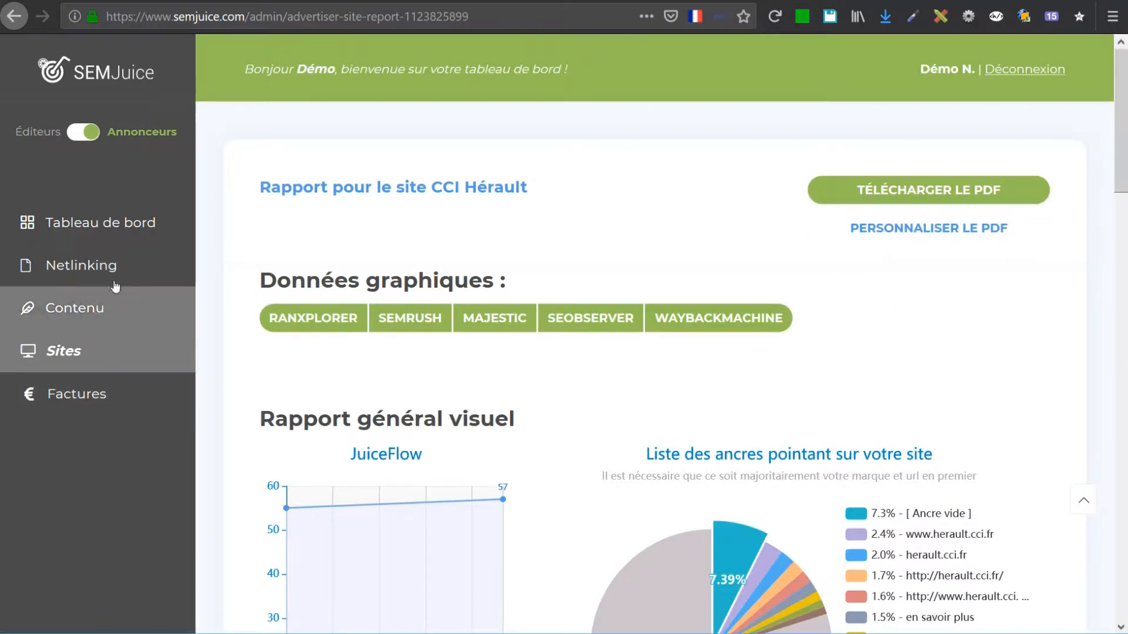
Step: Open the netlinking campaign list and examine its filters and the existing campaign's entry
left_click(104, 266)
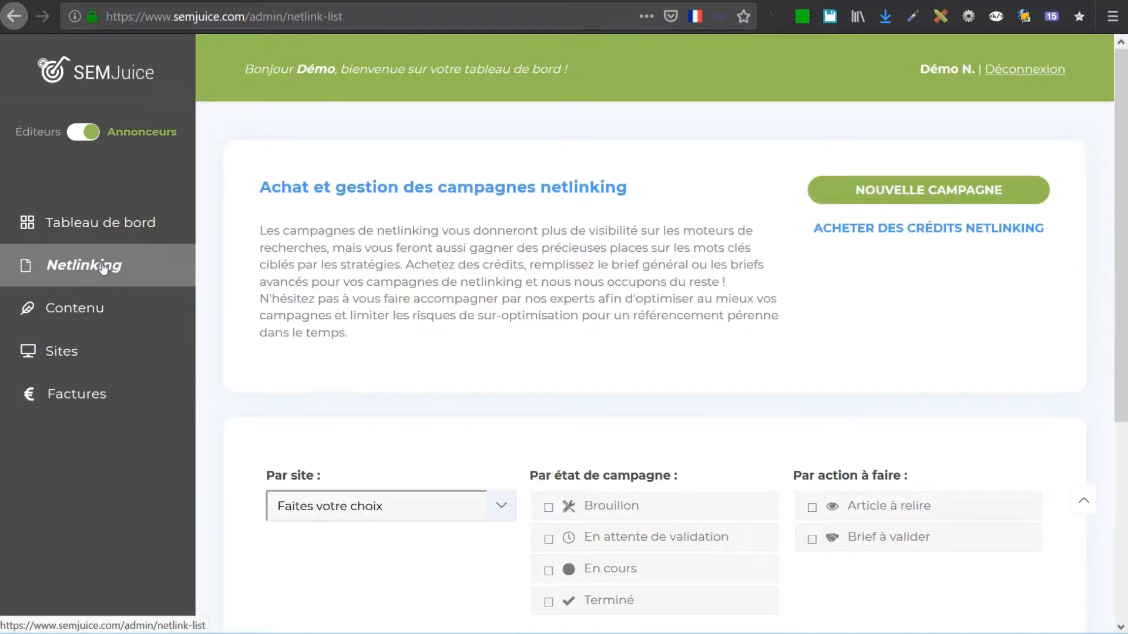
scroll(584, 379, "down", 5)
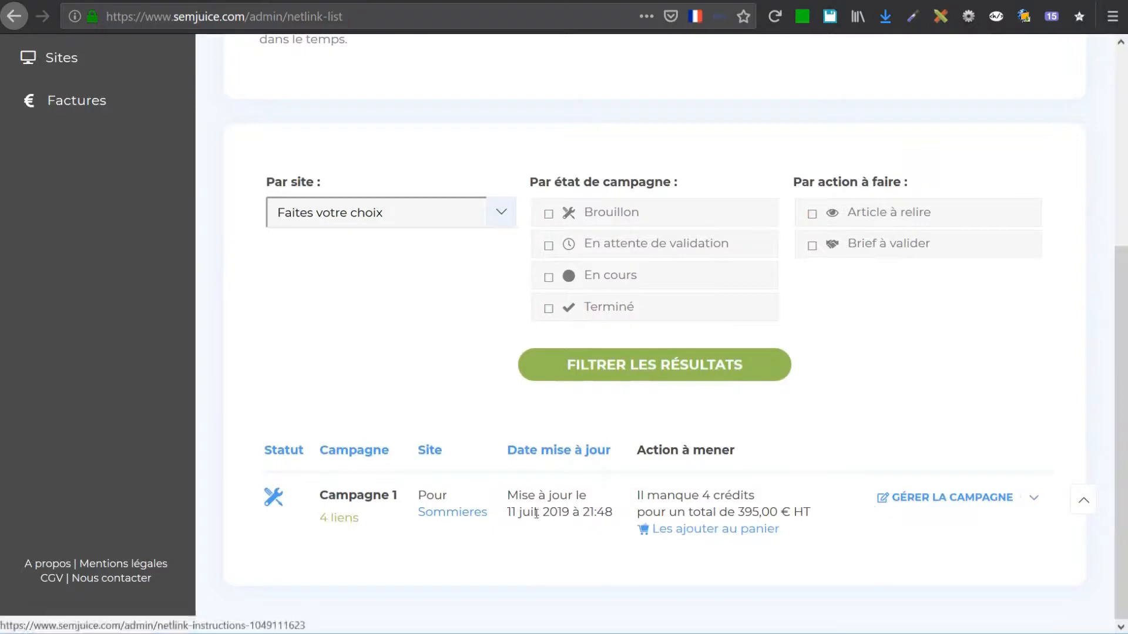
scroll(919, 426, "up", 5)
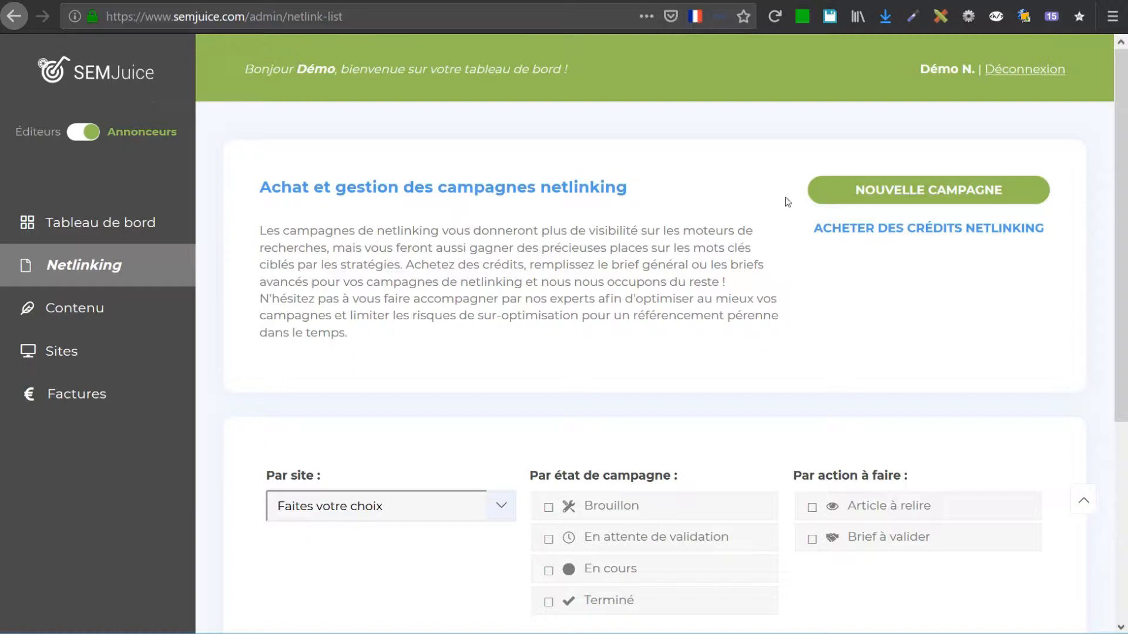
Step: Start a new netlinking campaign for the ot-sommieres site and title it "Campagne 1"
left_click(927, 194)
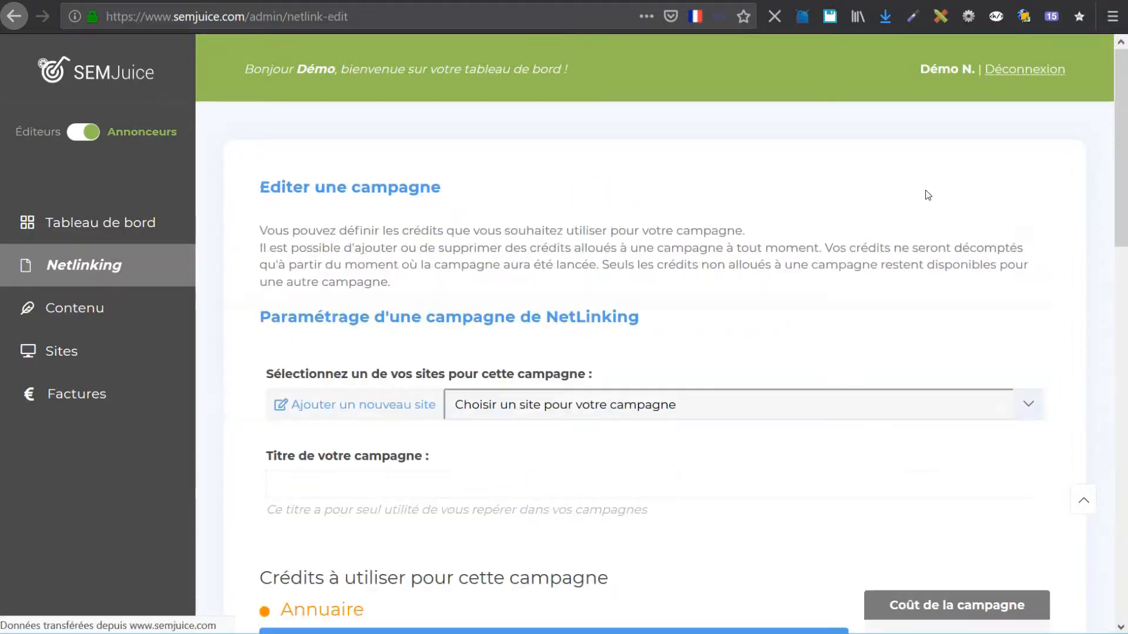
left_click(533, 405)
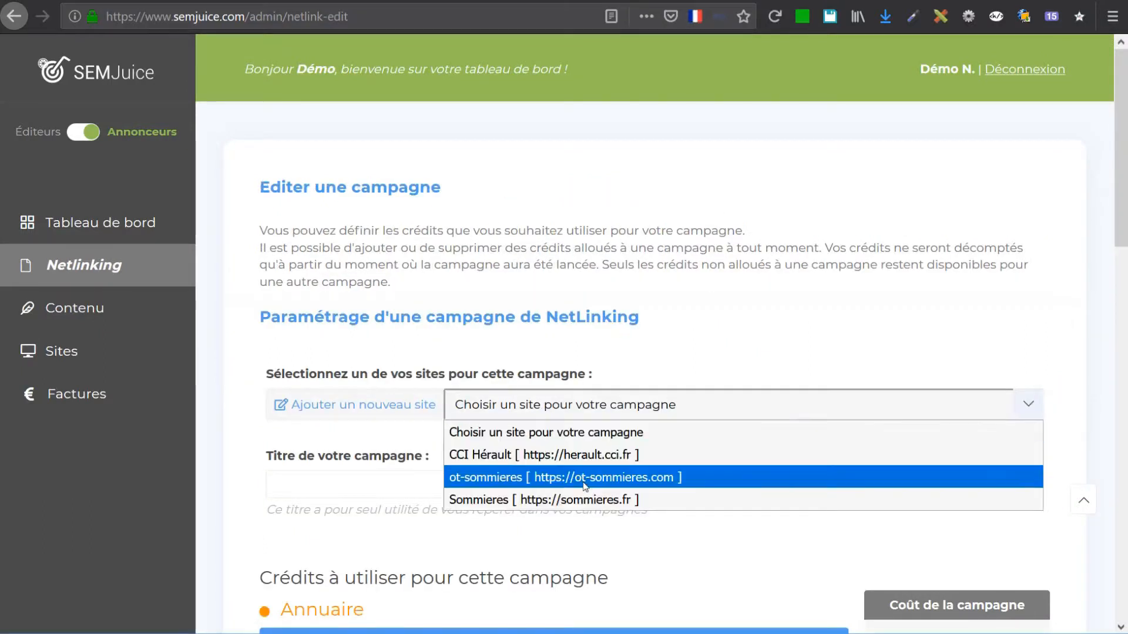
left_click(585, 485)
scroll(585, 485, "down", 3)
left_click(333, 301)
type("Campa")
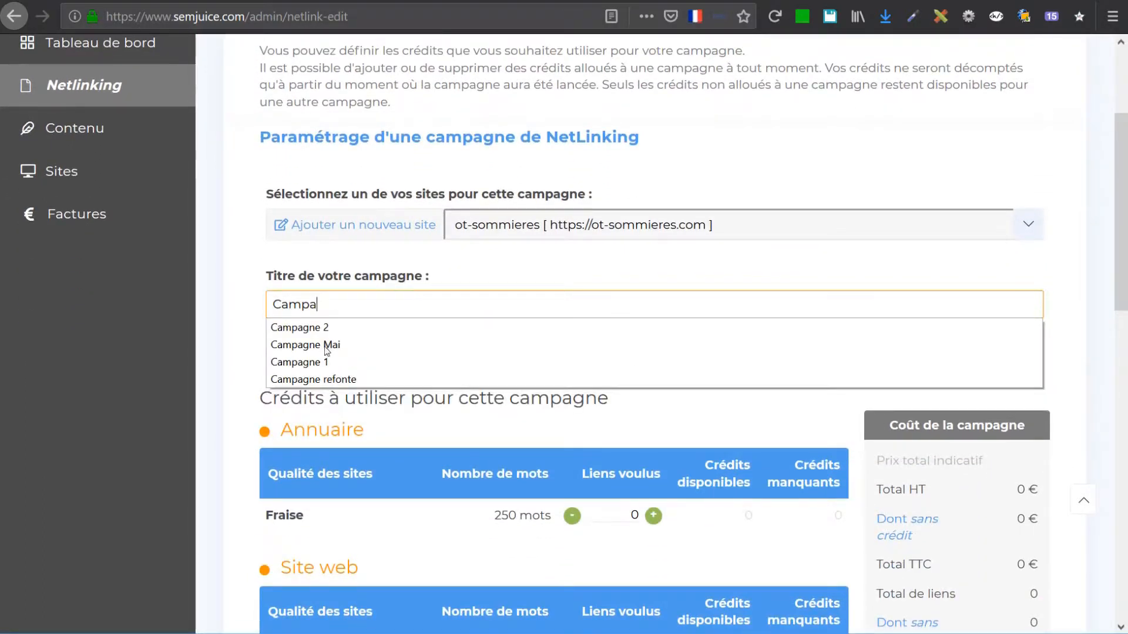
left_click(321, 362)
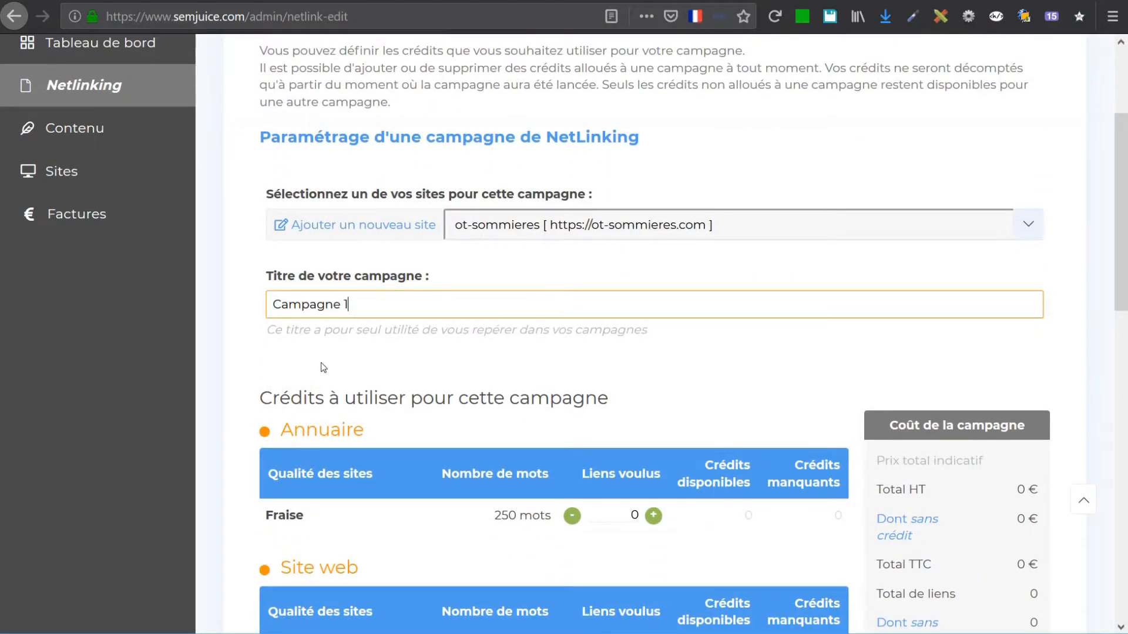
left_click(326, 371)
Step: Try adding one 250-word Fraise directory link, set it back to zero, and look over the other link tiers
scroll(326, 371, "down", 2)
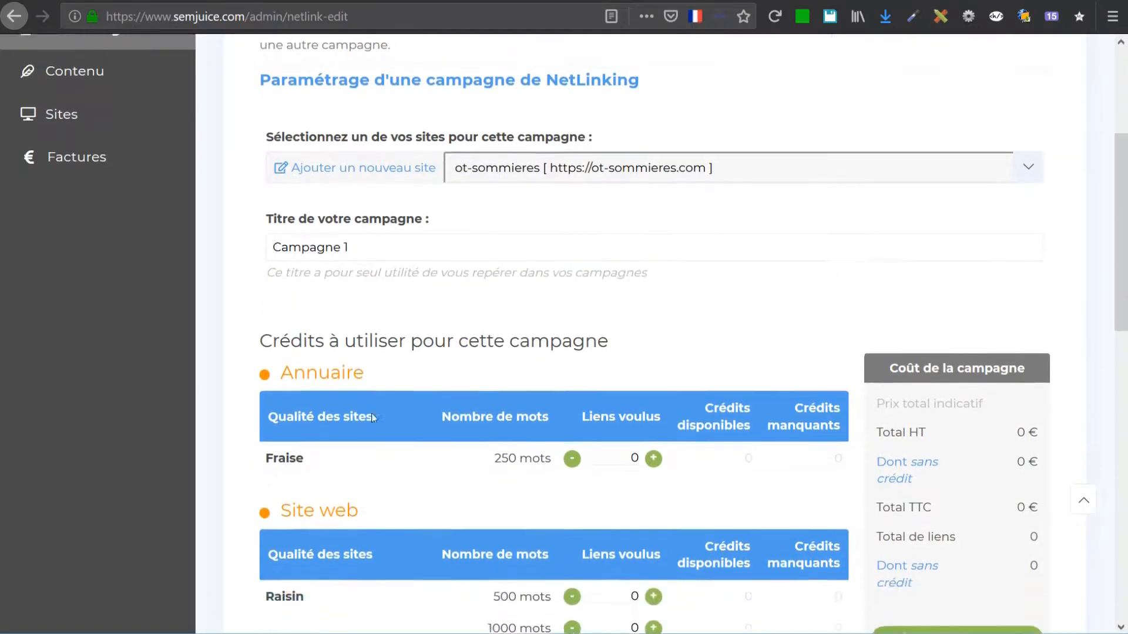
scroll(389, 453, "down", 5)
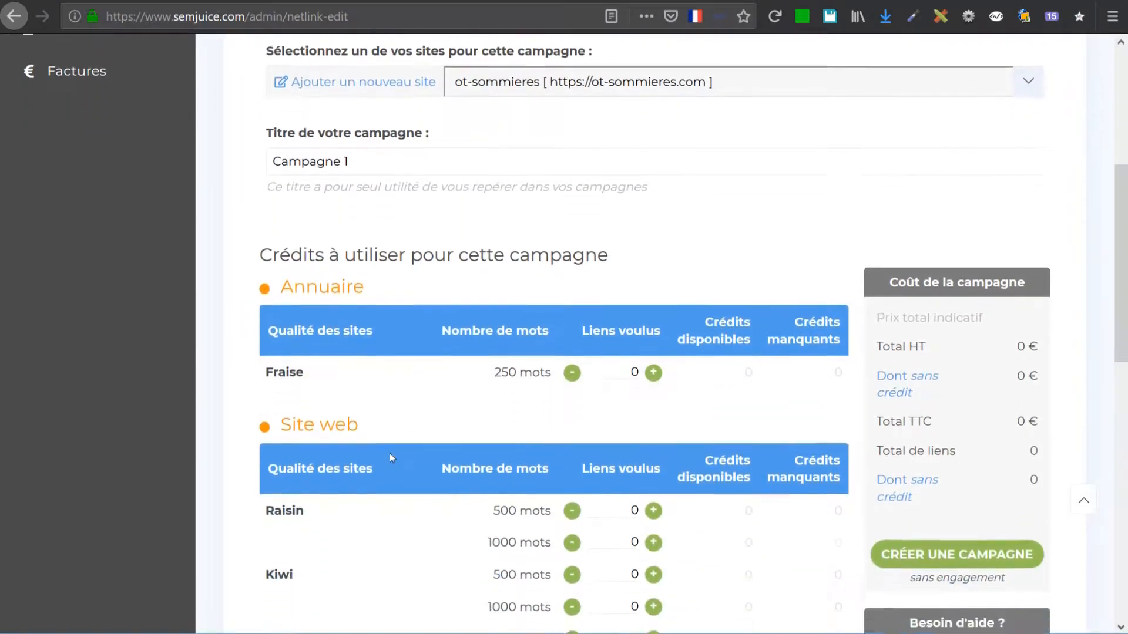
scroll(432, 442, "up", 5)
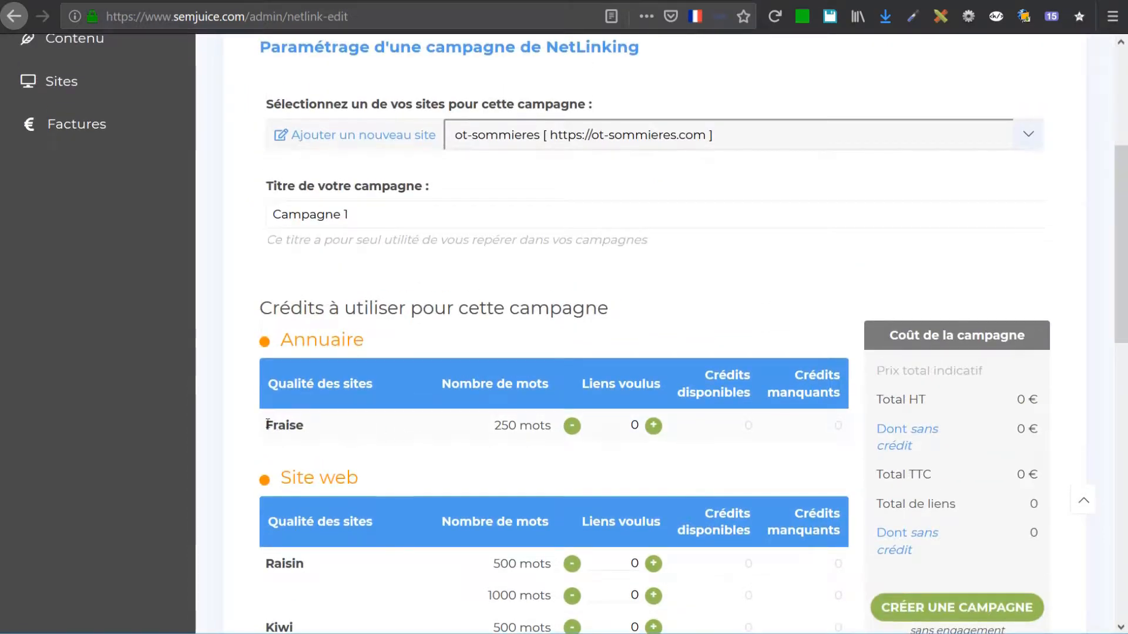
left_click_drag(267, 424, 310, 430)
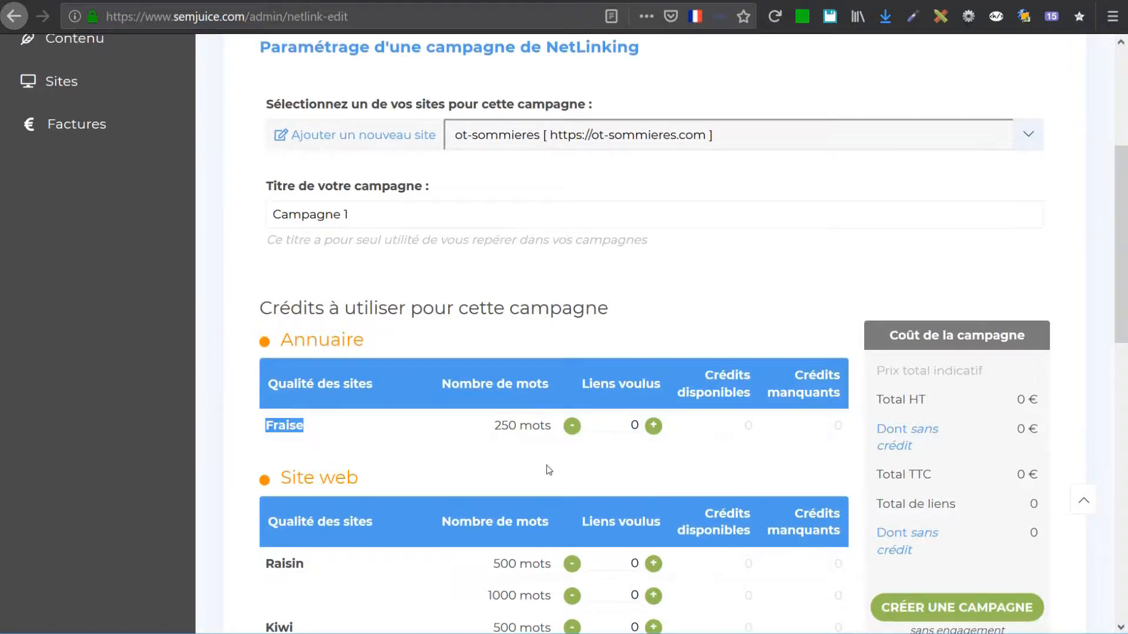
scroll(549, 470, "down", 3)
left_click(653, 338)
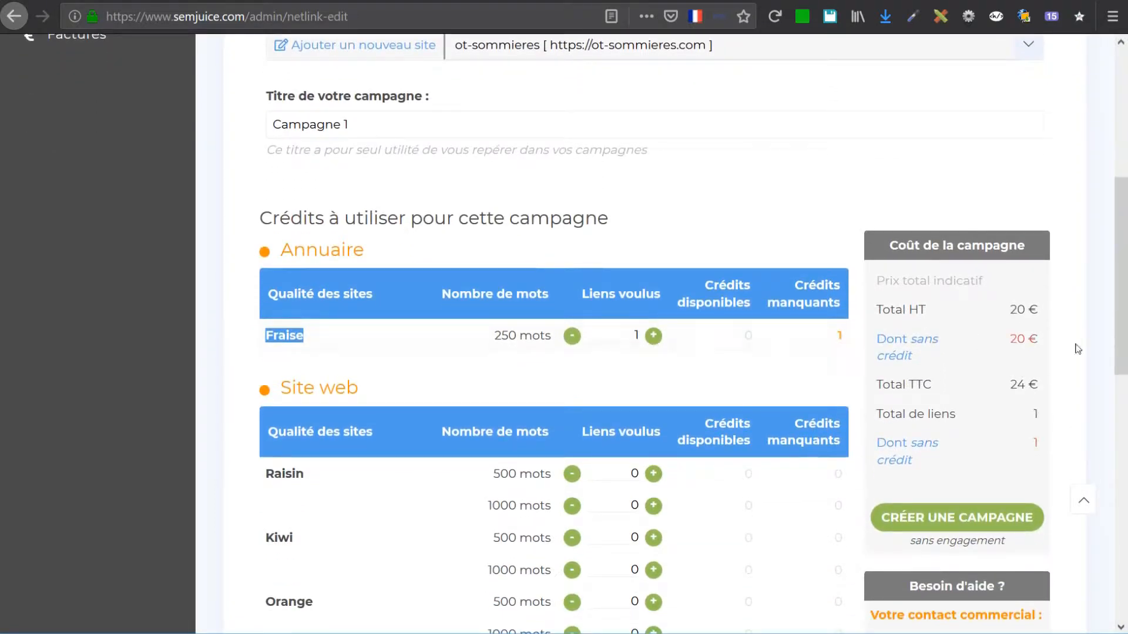
left_click(572, 336)
scroll(705, 429, "down", 2)
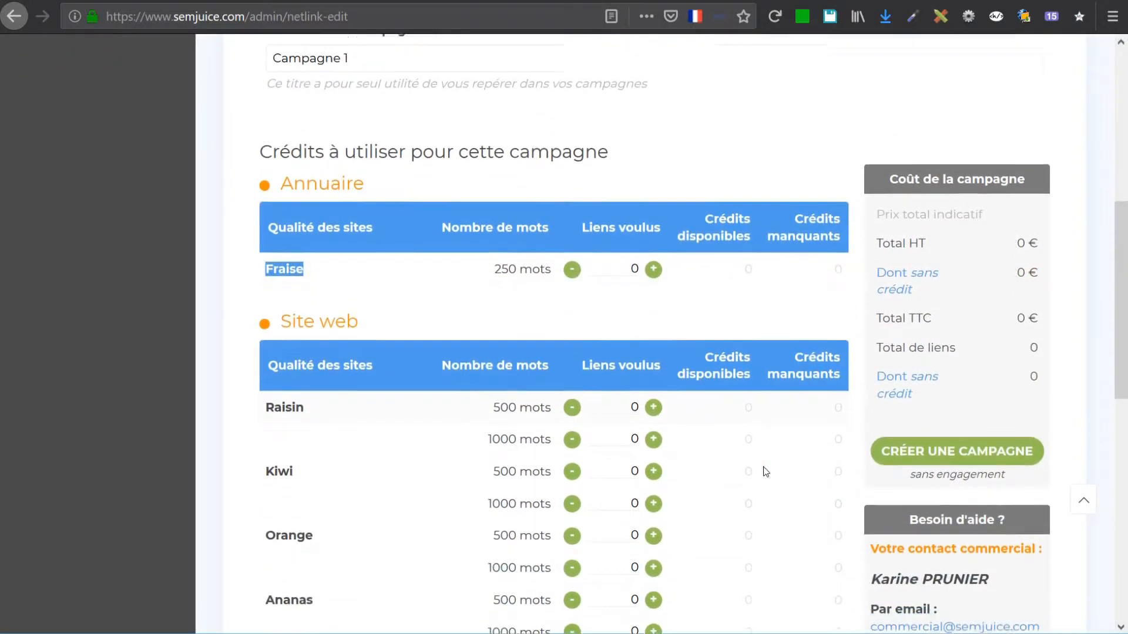
scroll(655, 433, "down", 8)
scroll(657, 457, "down", 5)
Step: Open the public SEMJuice site separately from the campaign form and find the juice price list on its advertiser page
scroll(304, 247, "up", 15)
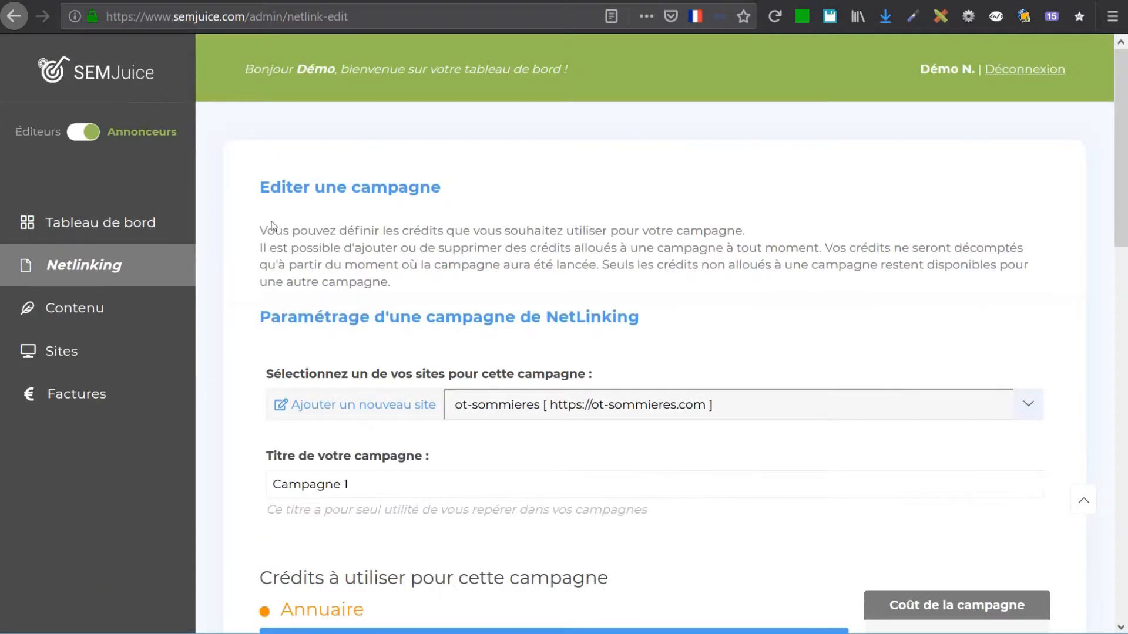
right_click(113, 78)
left_click(222, 86)
left_click(508, 0)
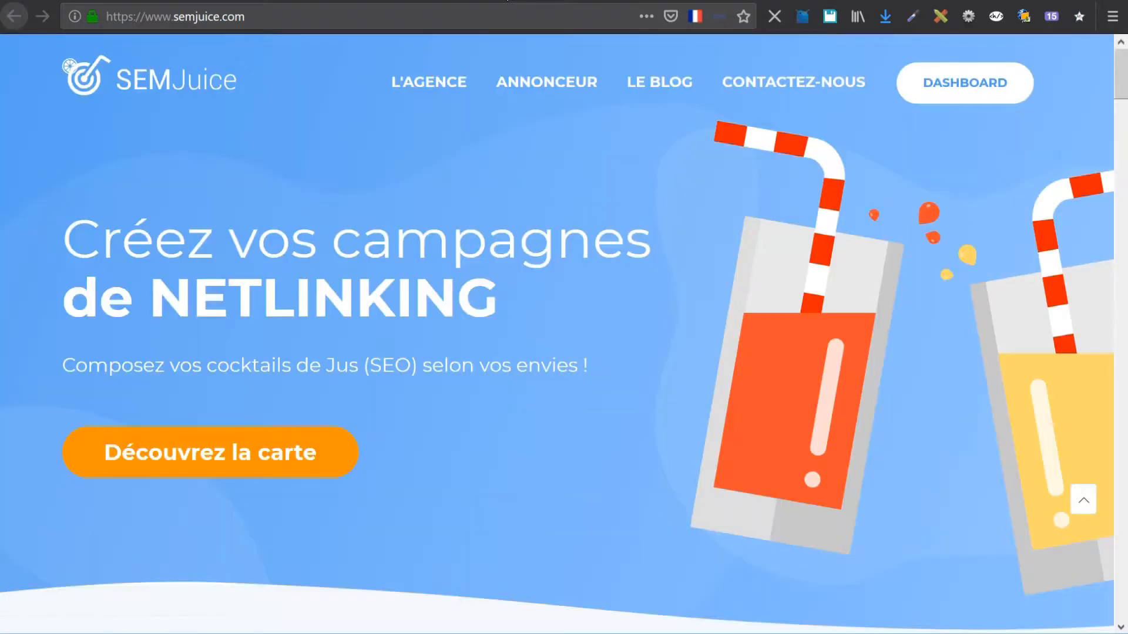
left_click(576, 96)
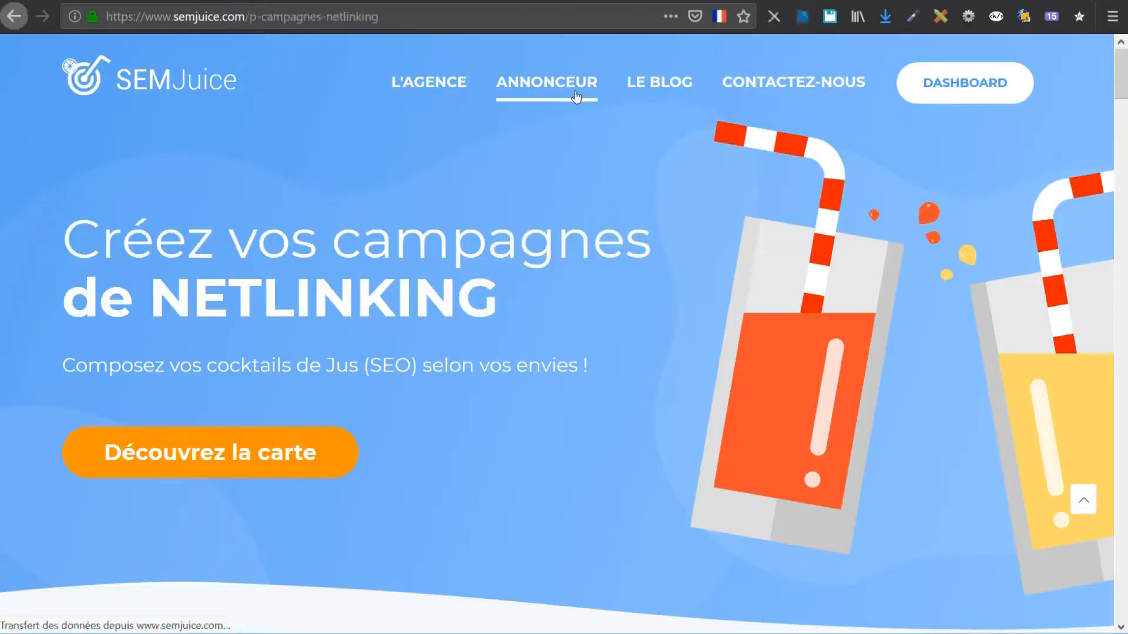
scroll(583, 334, "down", 5)
scroll(583, 343, "down", 6)
scroll(583, 343, "up", 1)
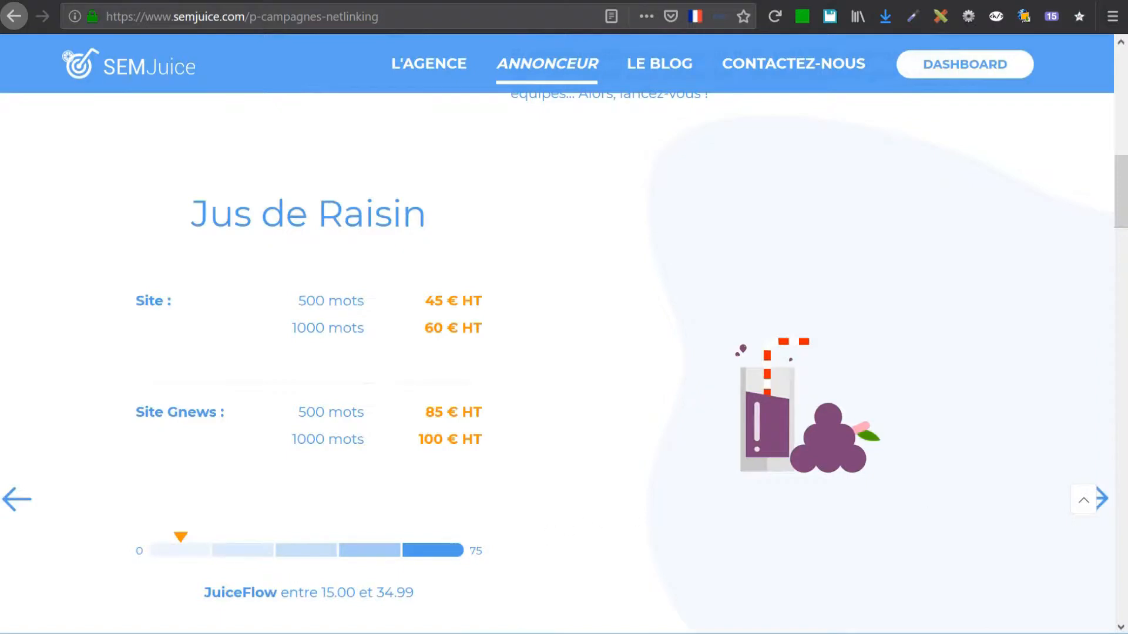
Step: Compare prices and JuiceFlow ranges for the juice tiers from Raisin to Pastèque, and return to the campaign form
left_click(1104, 500)
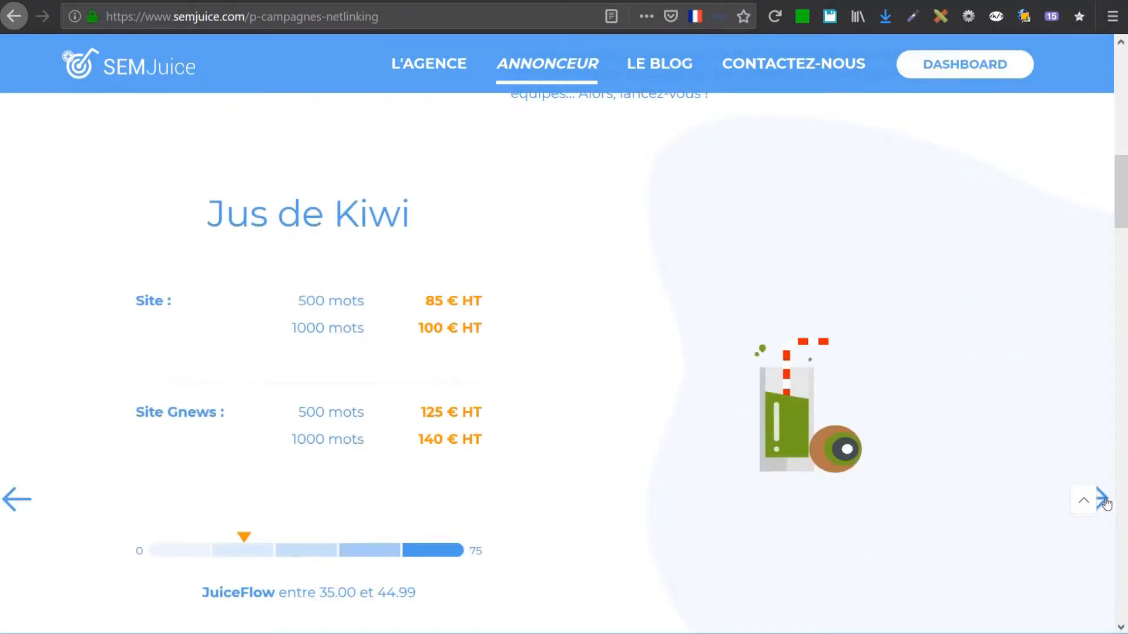
scroll(1106, 503, "down", 2)
left_click(1103, 411)
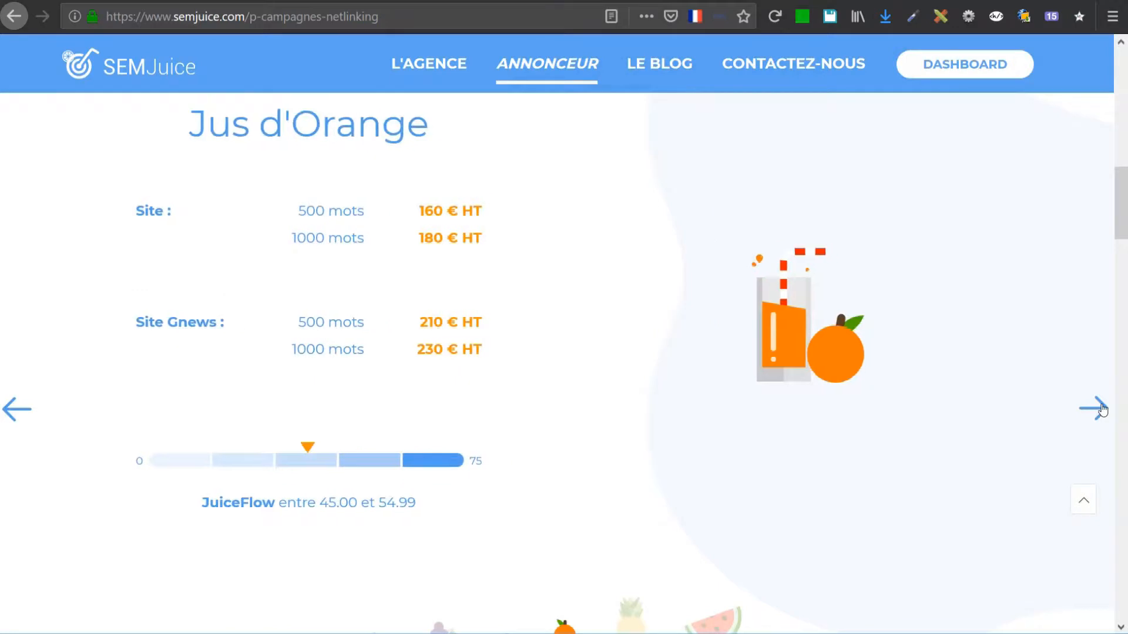
left_click(1102, 410)
left_click(1103, 411)
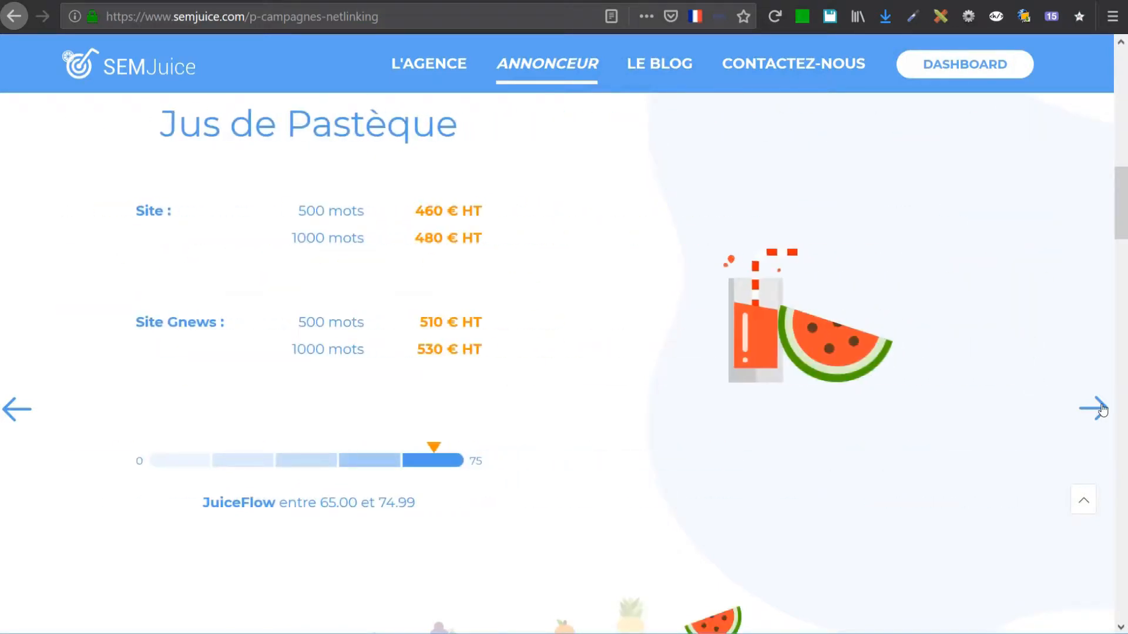
left_click(18, 411)
left_click(18, 411)
left_click(18, 411)
left_click(18, 411)
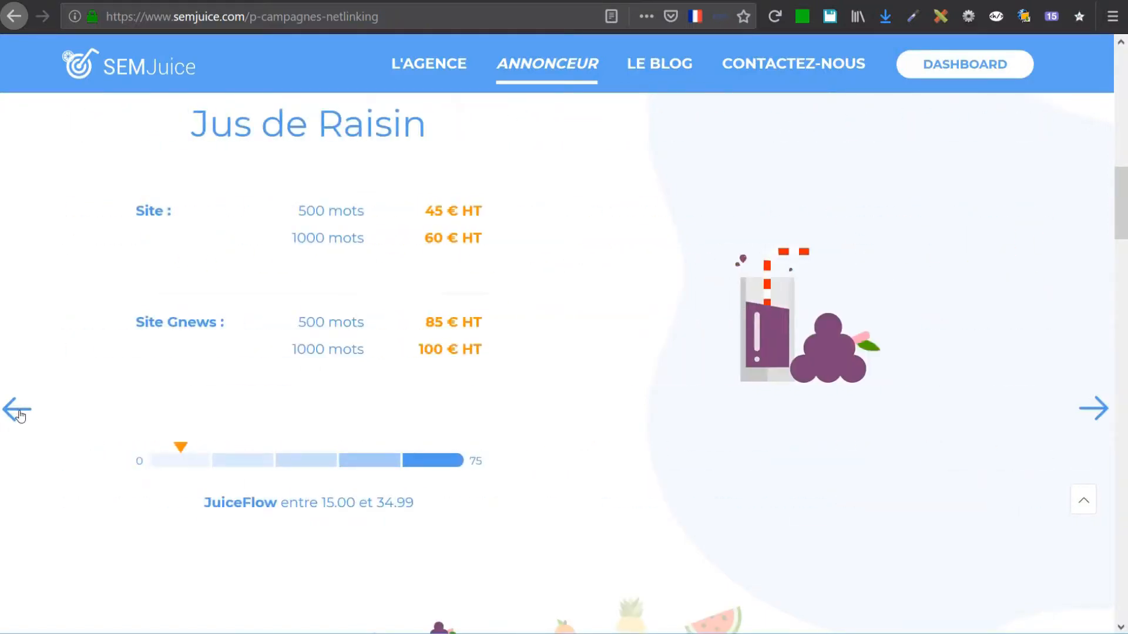
left_click(17, 411)
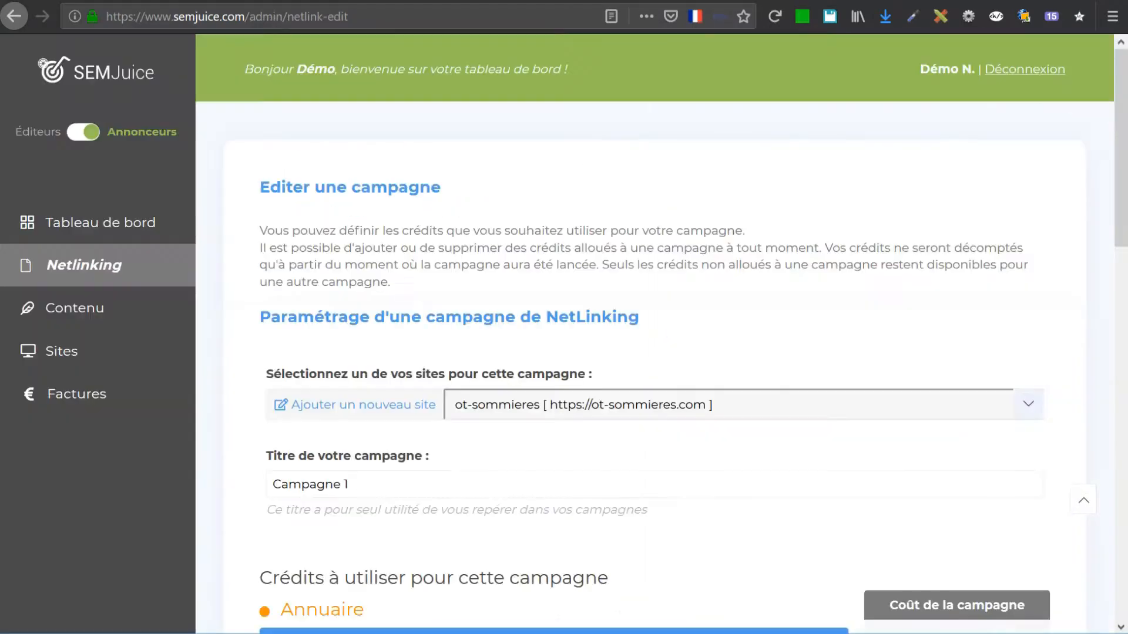
Step: Examine the quality tiers and word counts in the campaign's Annuaire, Site web and Gnews credit tables
scroll(541, 471, "down", 5)
scroll(510, 470, "down", 1)
scroll(508, 468, "down", 6)
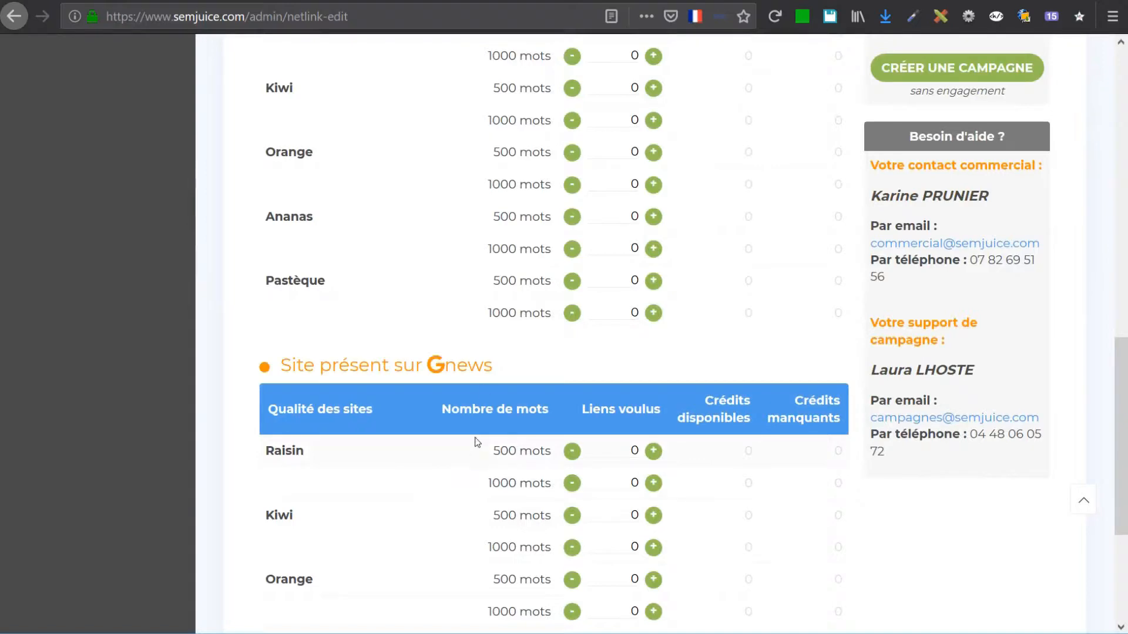
scroll(471, 451, "up", 5)
scroll(491, 383, "down", 4)
scroll(495, 390, "down", 2)
scroll(464, 540, "up", 5)
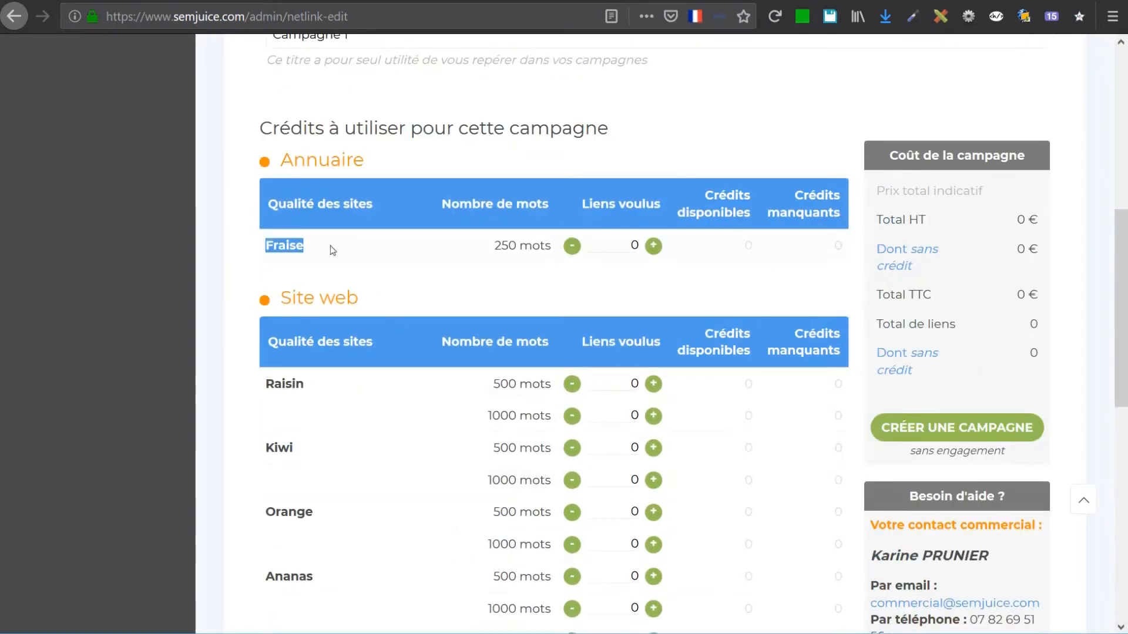
scroll(418, 350, "down", 3)
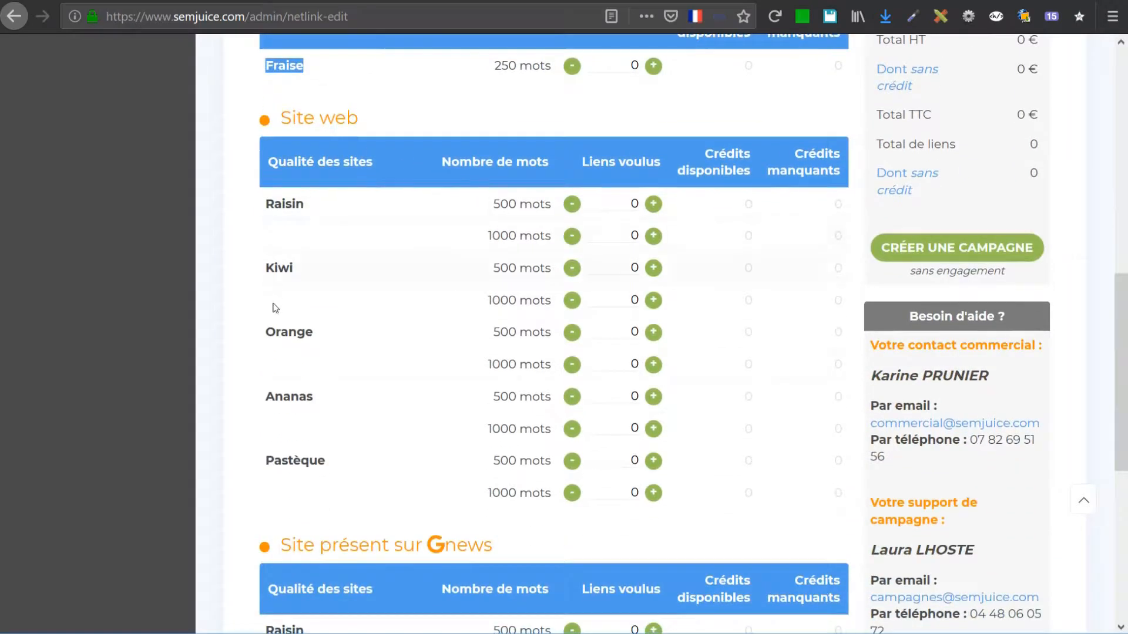
scroll(402, 470, "down", 3)
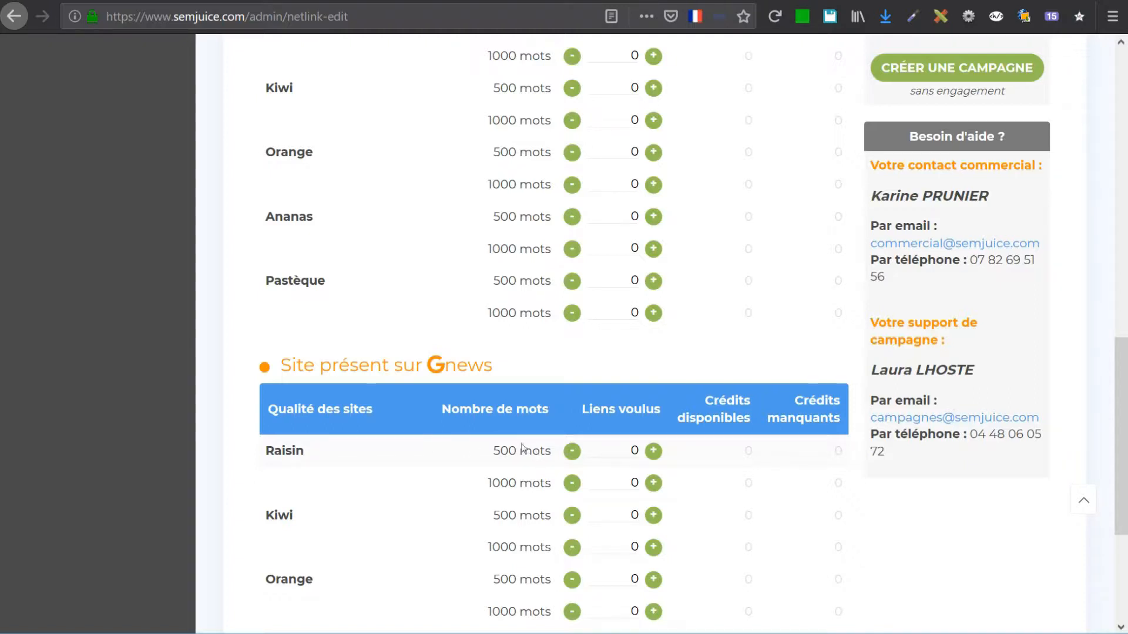
left_click_drag(427, 364, 482, 365)
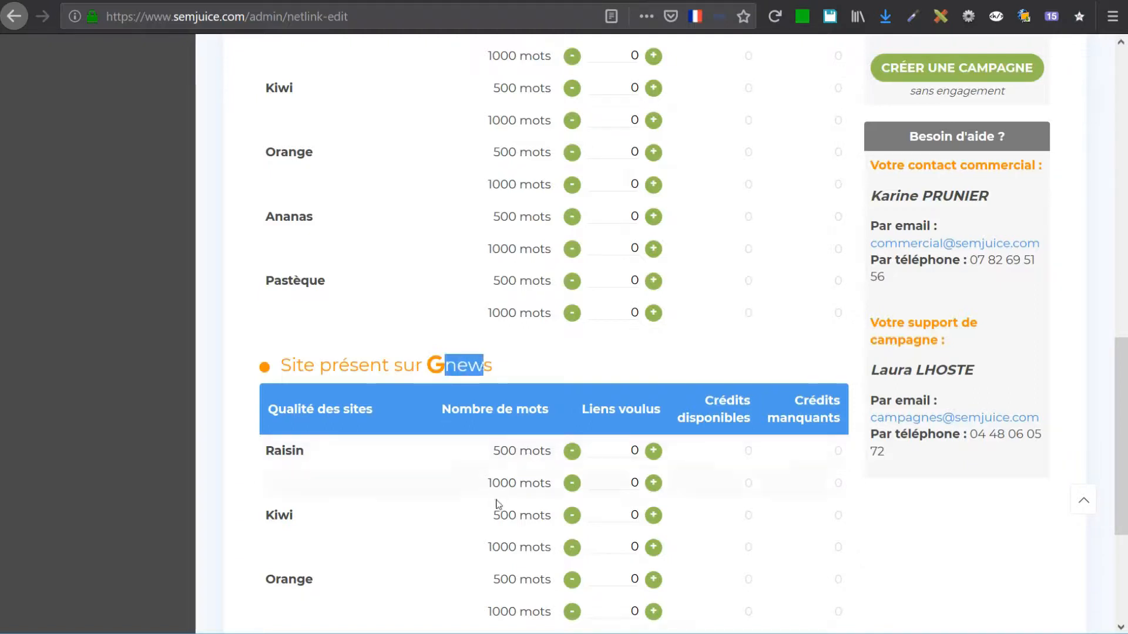
scroll(530, 535, "down", 1)
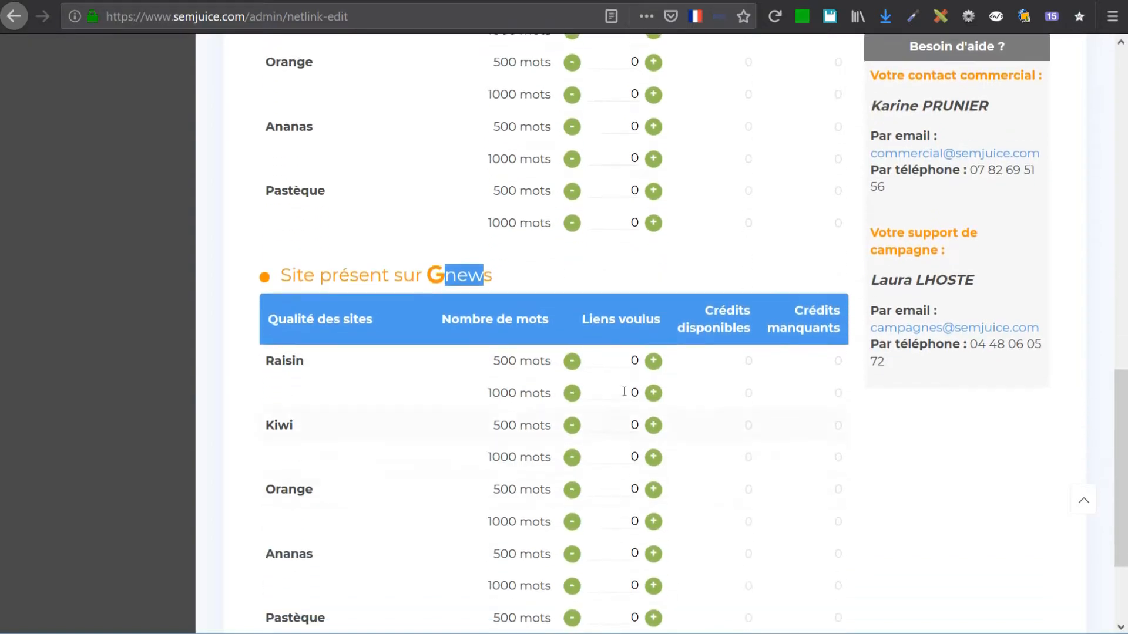
scroll(640, 496, "up", 4)
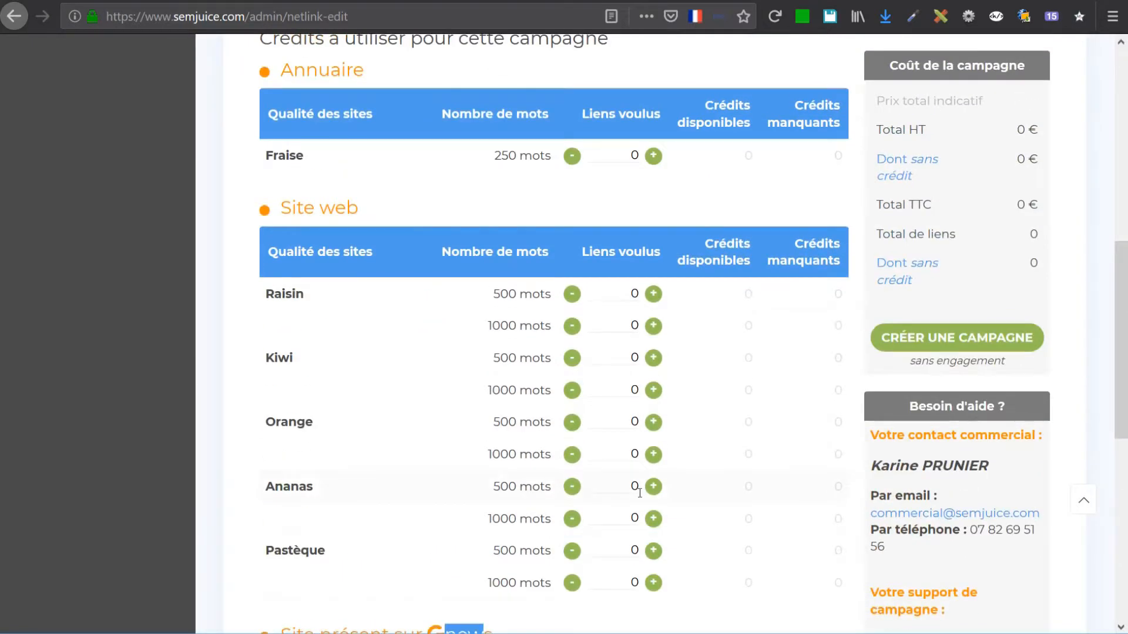
Step: Add one 250-word Fraise directory link, one 1000-word Raisin website link and one 1000-word Orange Gnews link, and create the campaign
left_click(653, 156)
left_click(654, 327)
scroll(656, 329, "down", 6)
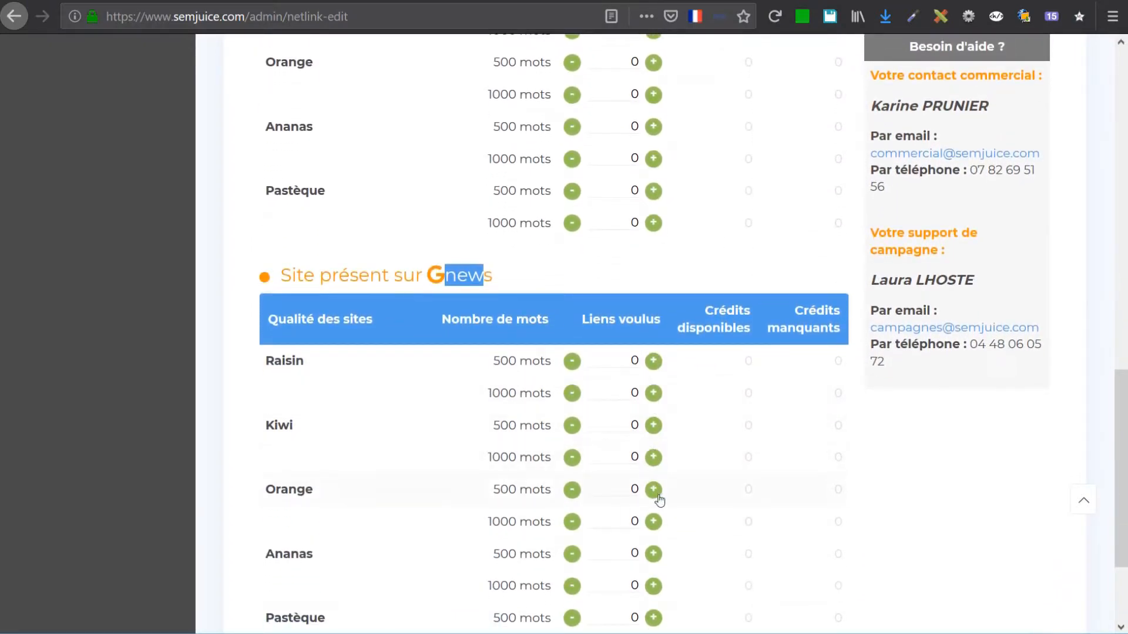
left_click(653, 524)
scroll(861, 505, "down", 2)
scroll(858, 504, "up", 10)
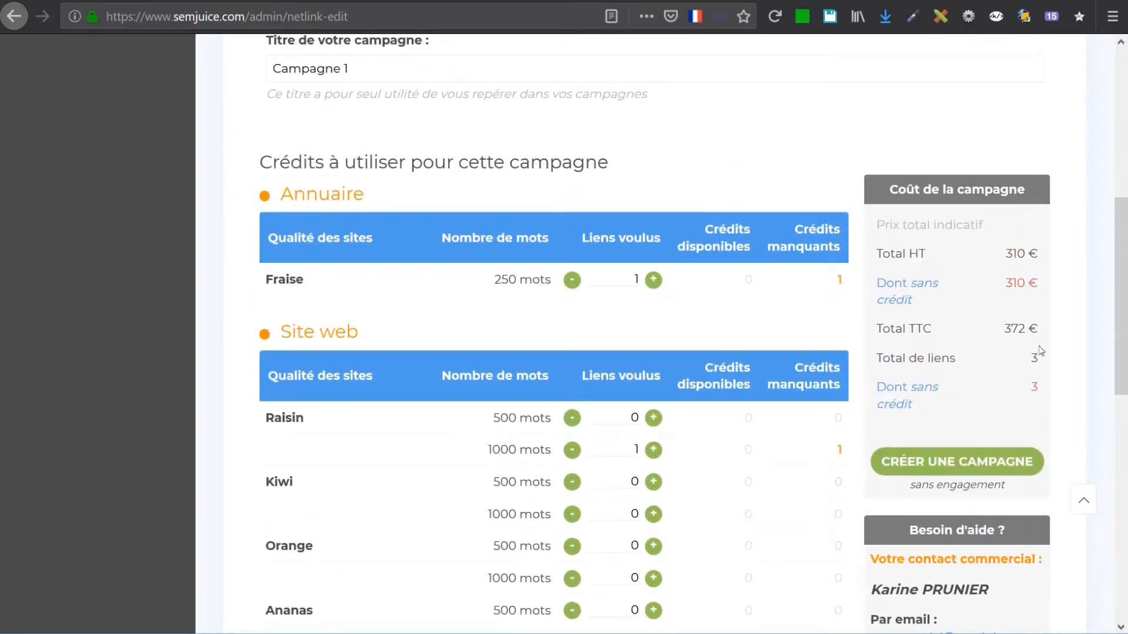
left_click(949, 468)
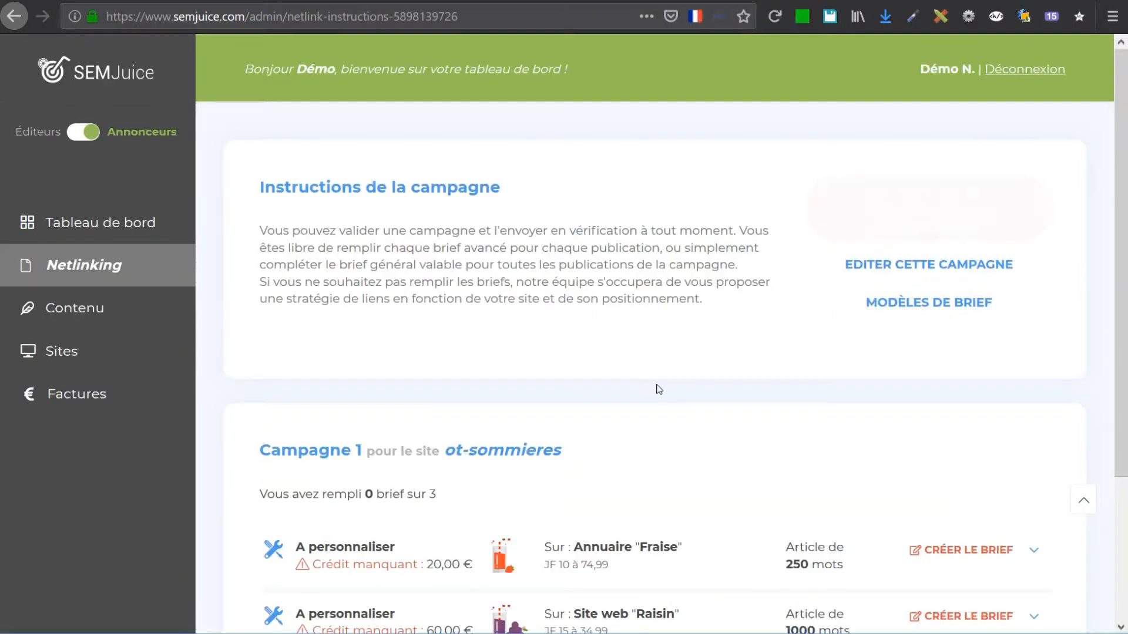
Step: Review the missing credit, site type and article length of each link in the new campaign's brief list
scroll(659, 395, "down", 3)
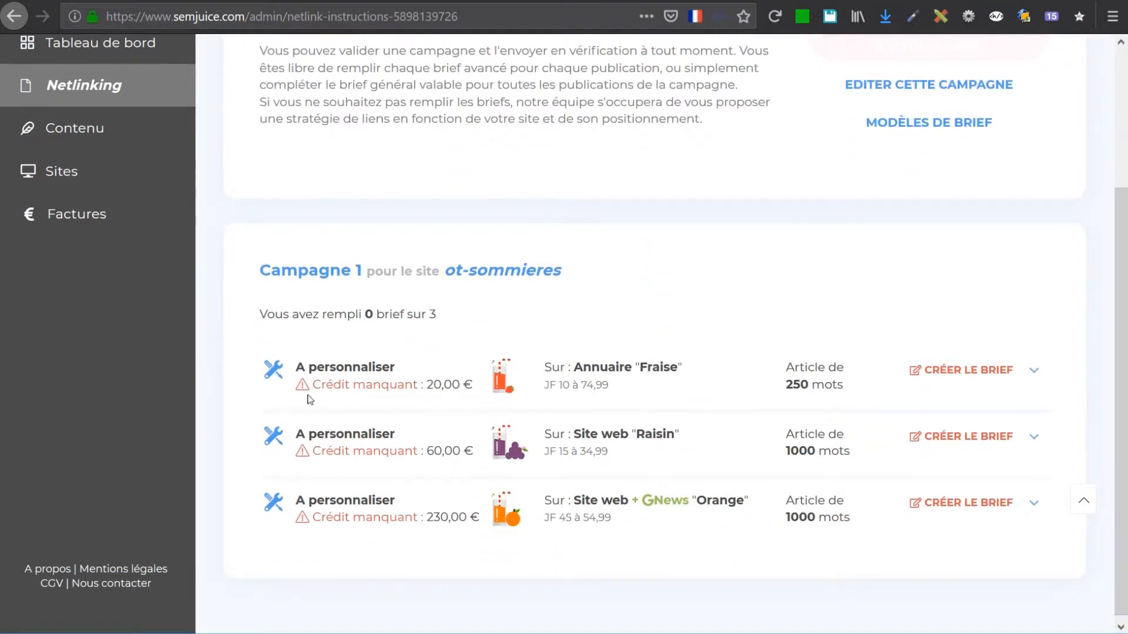
left_click_drag(315, 383, 472, 386)
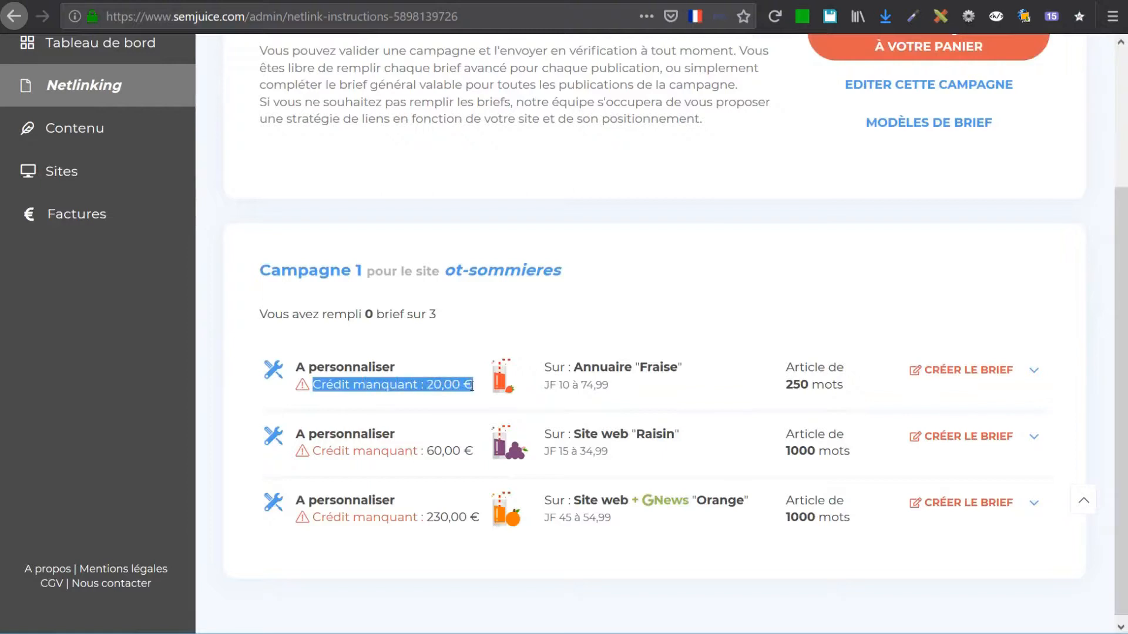
left_click_drag(314, 447, 473, 446)
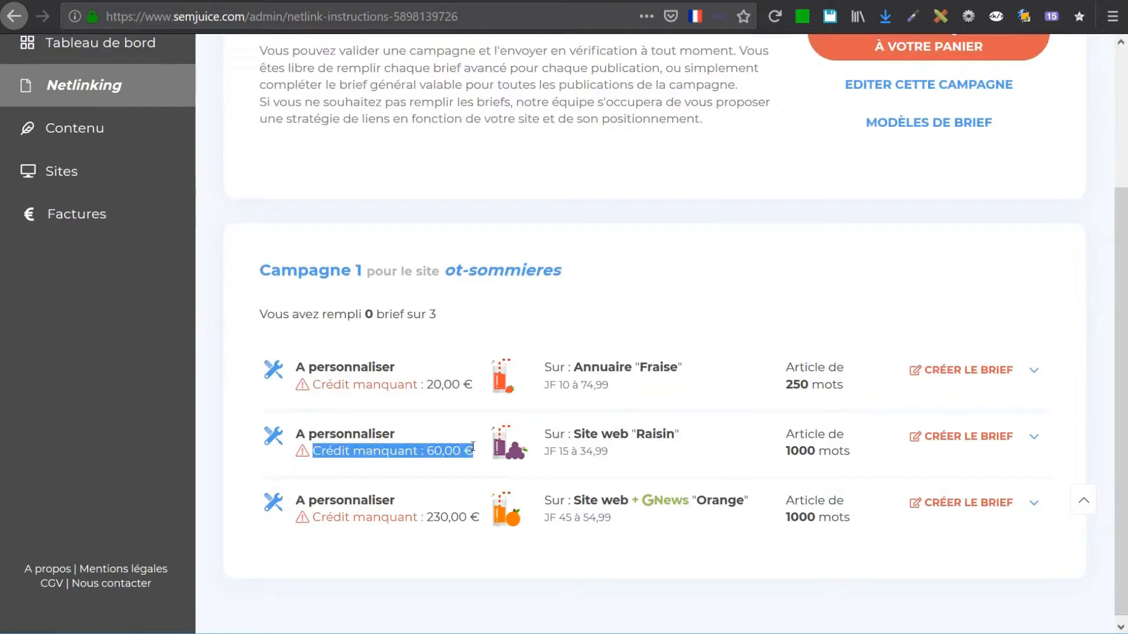
left_click(611, 555)
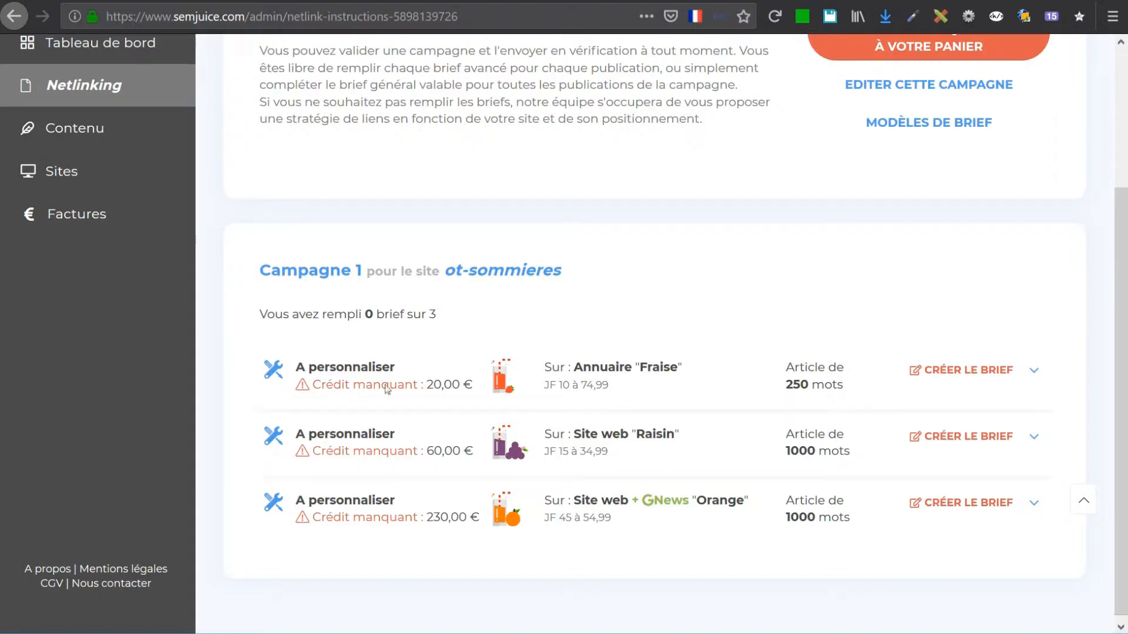
scroll(749, 327, "up", 3)
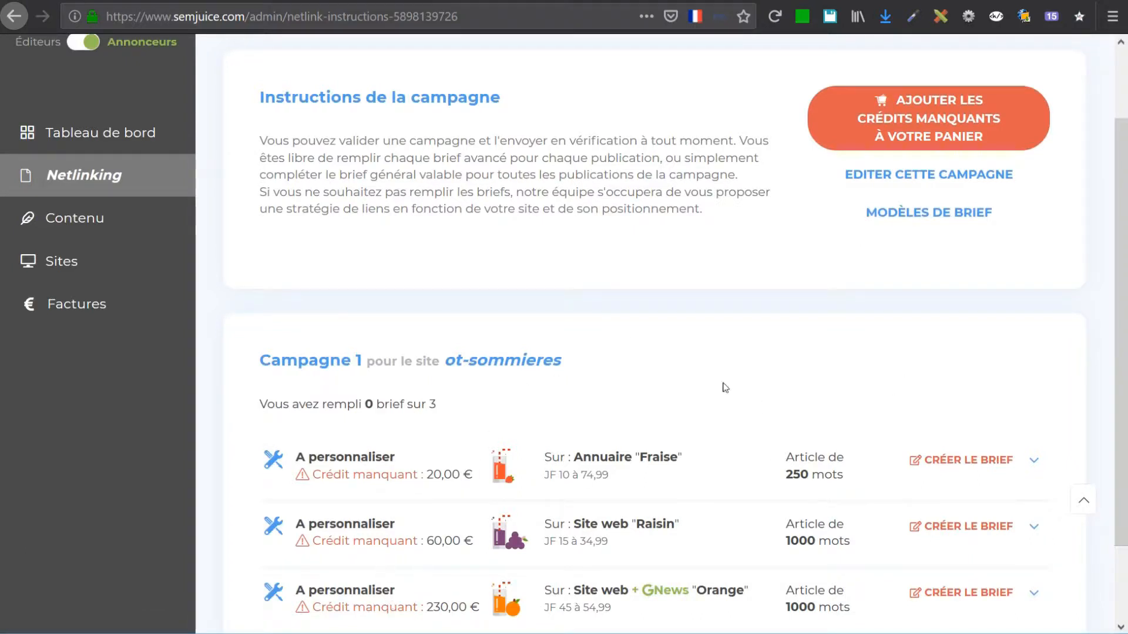
scroll(725, 389, "down", 2)
scroll(757, 344, "up", 2)
Step: Create a new brief template for the ot-sommieres site with the internal title "OT Sommières"
left_click(933, 219)
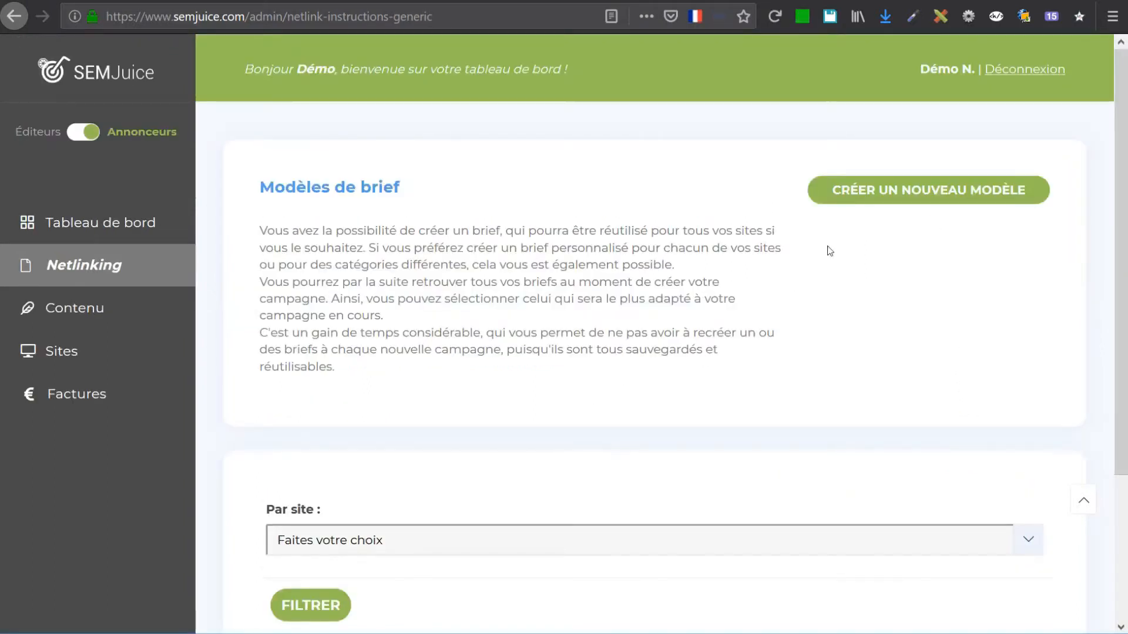
left_click(917, 199)
left_click(454, 350)
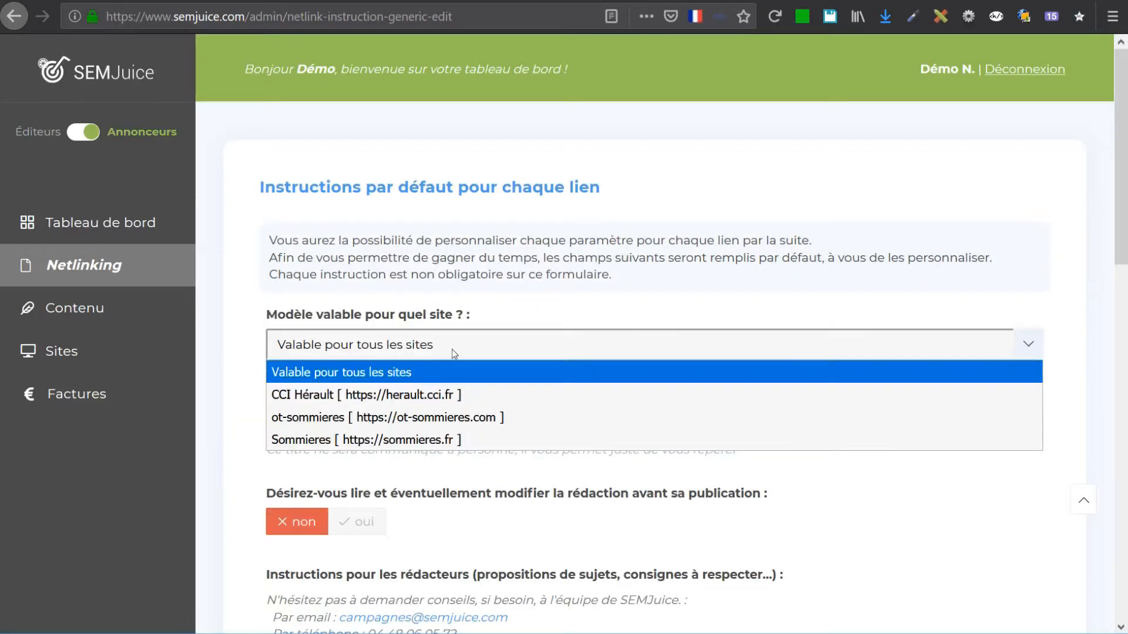
left_click(435, 417)
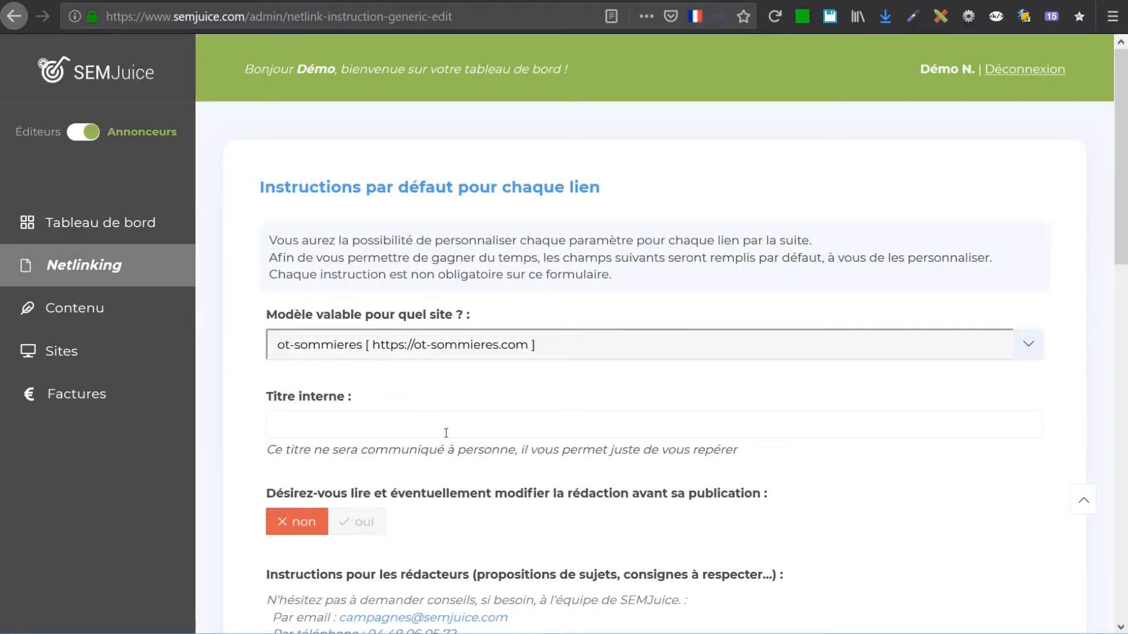
left_click(340, 419)
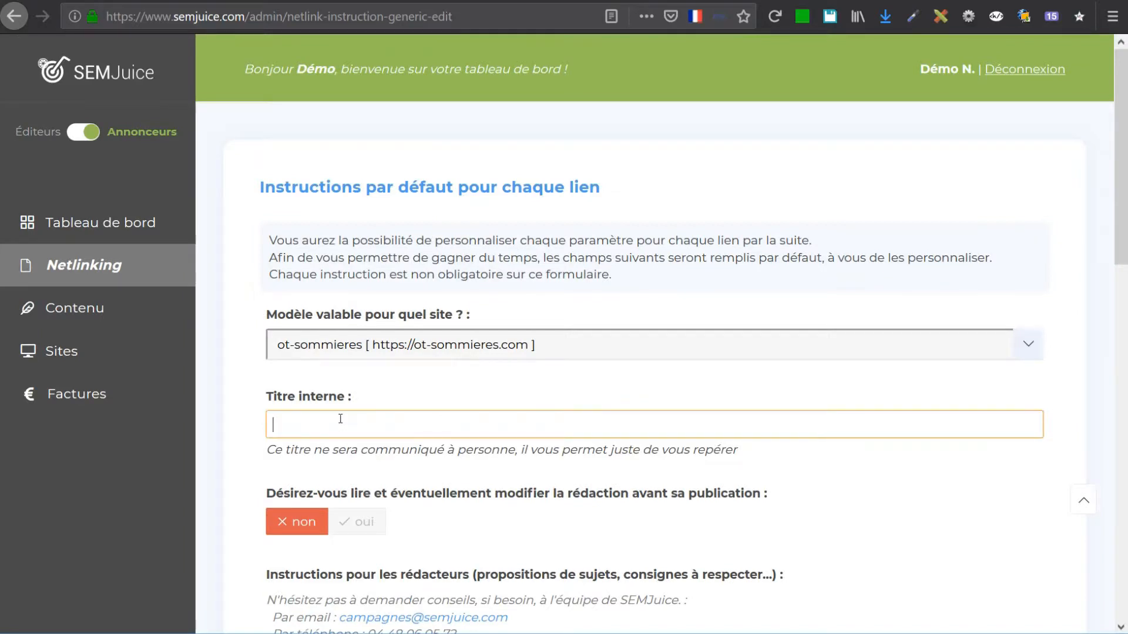
type("OT ")
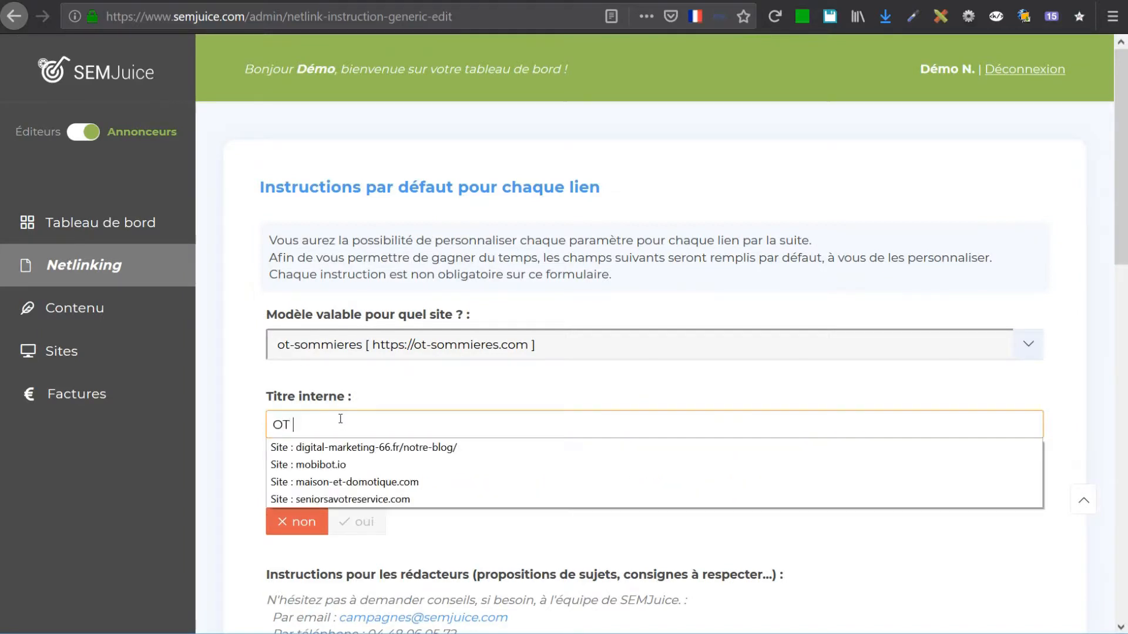
type("Sommières")
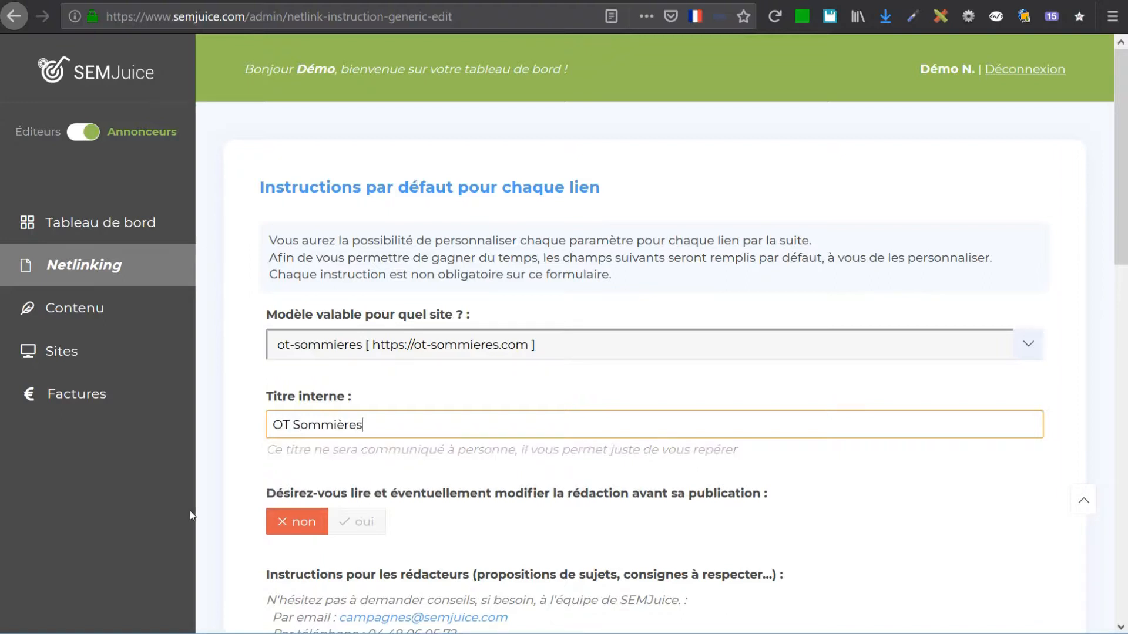
Step: Enable reviewing articles before publication and replace the placeholder writer instruction with "Sujet relatifs aux visites autours de la ville de Sommières"
scroll(189, 510, "down", 3)
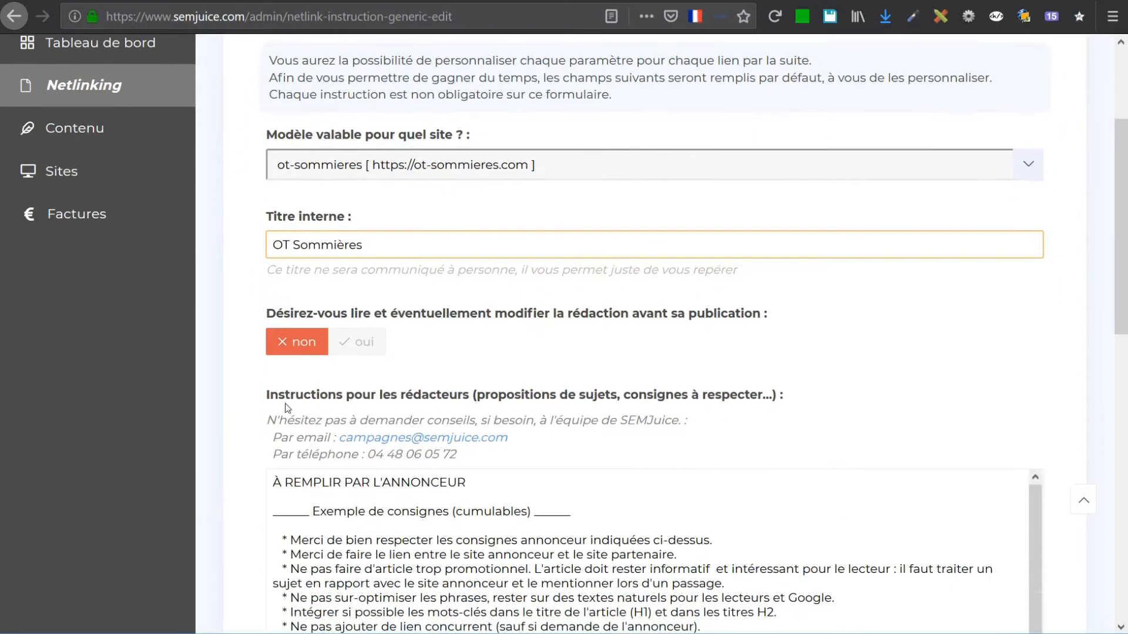
left_click(360, 346)
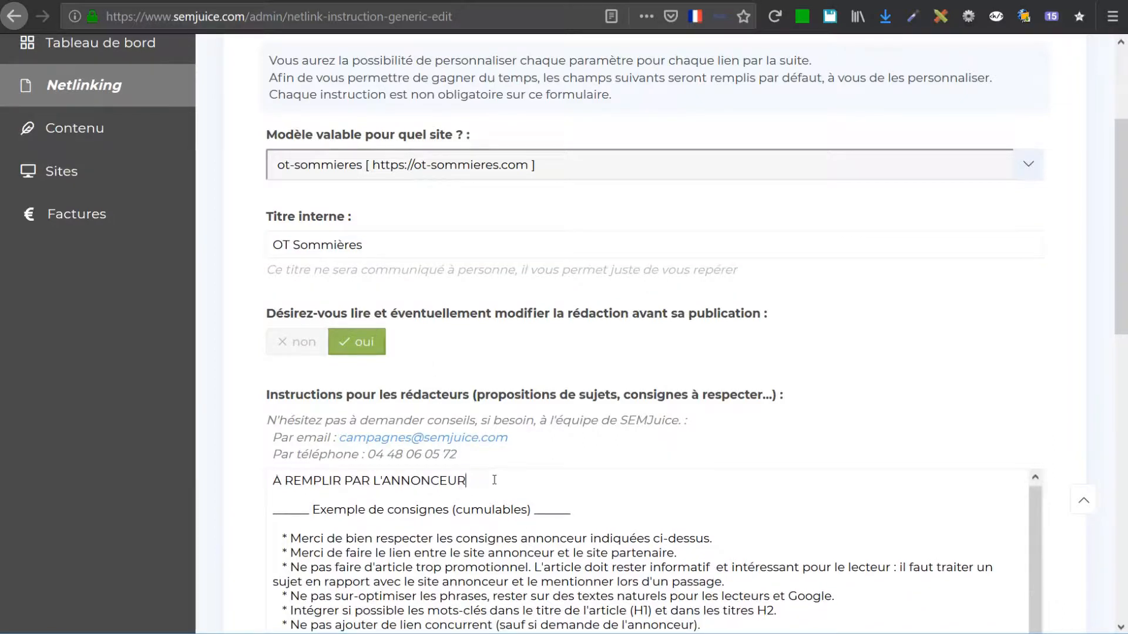
left_click_drag(508, 482, 160, 467)
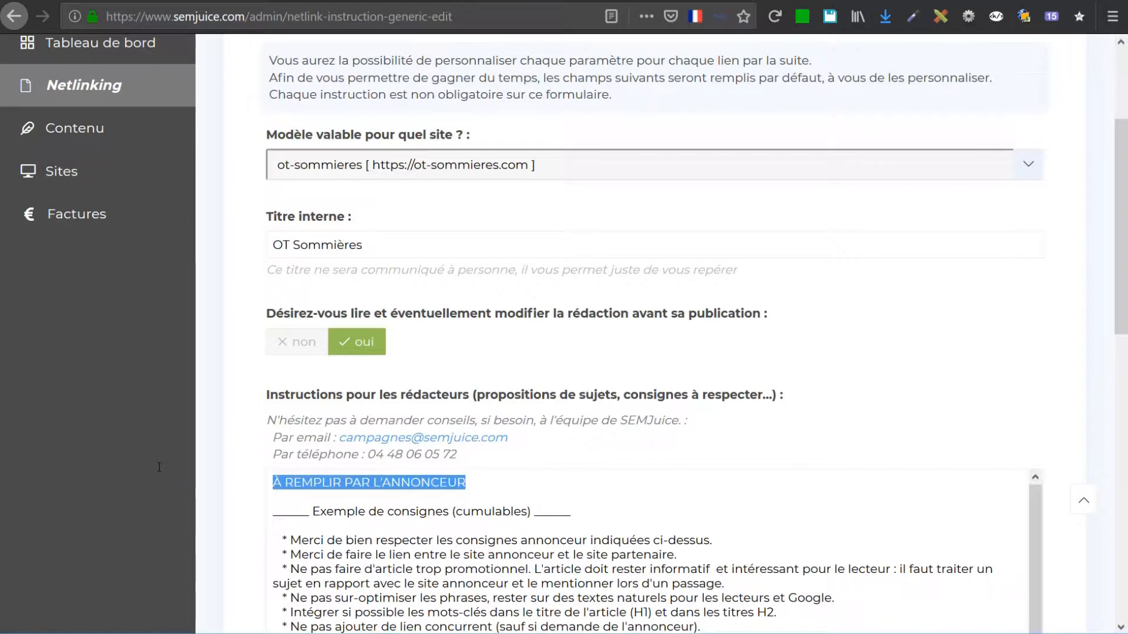
type("Sujet relatifs aux")
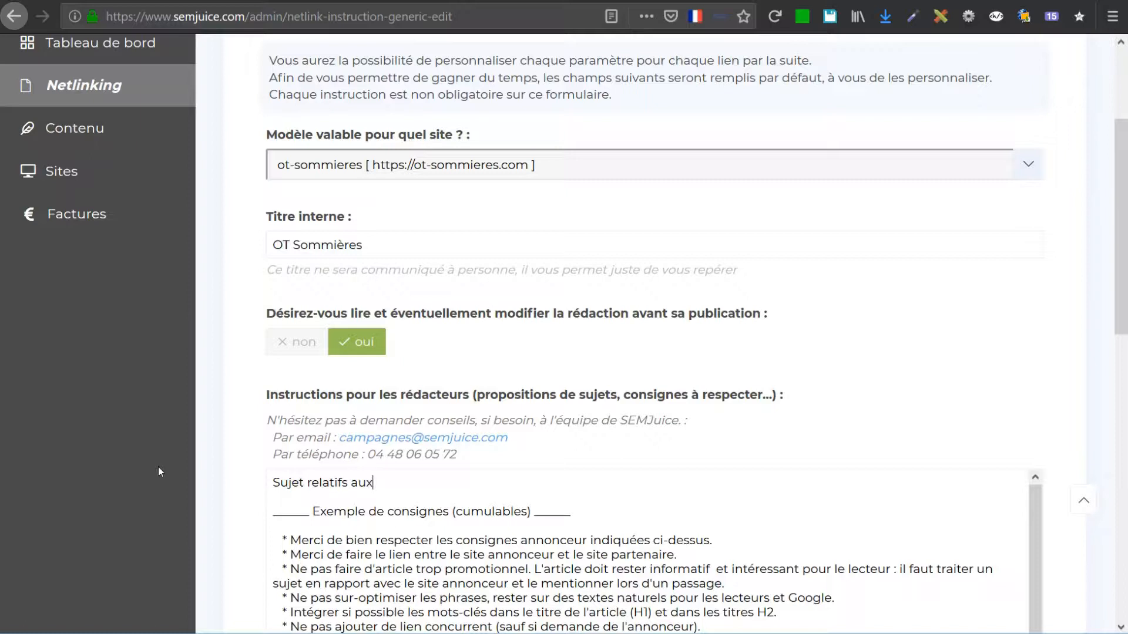
type(" visites autours de")
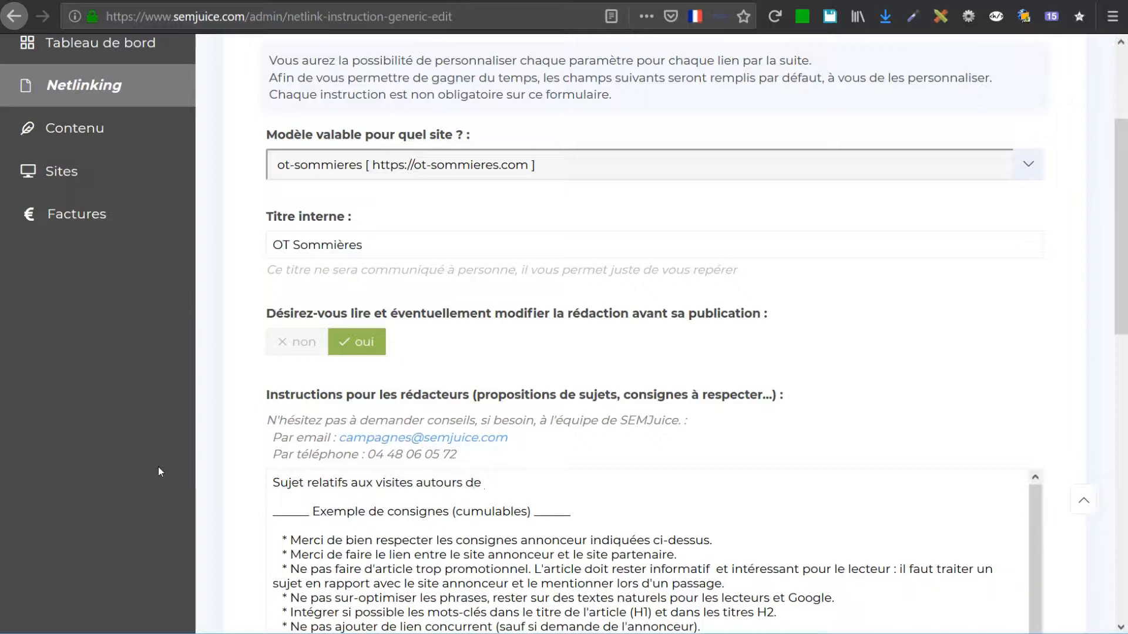
type(" la ville de Sommières")
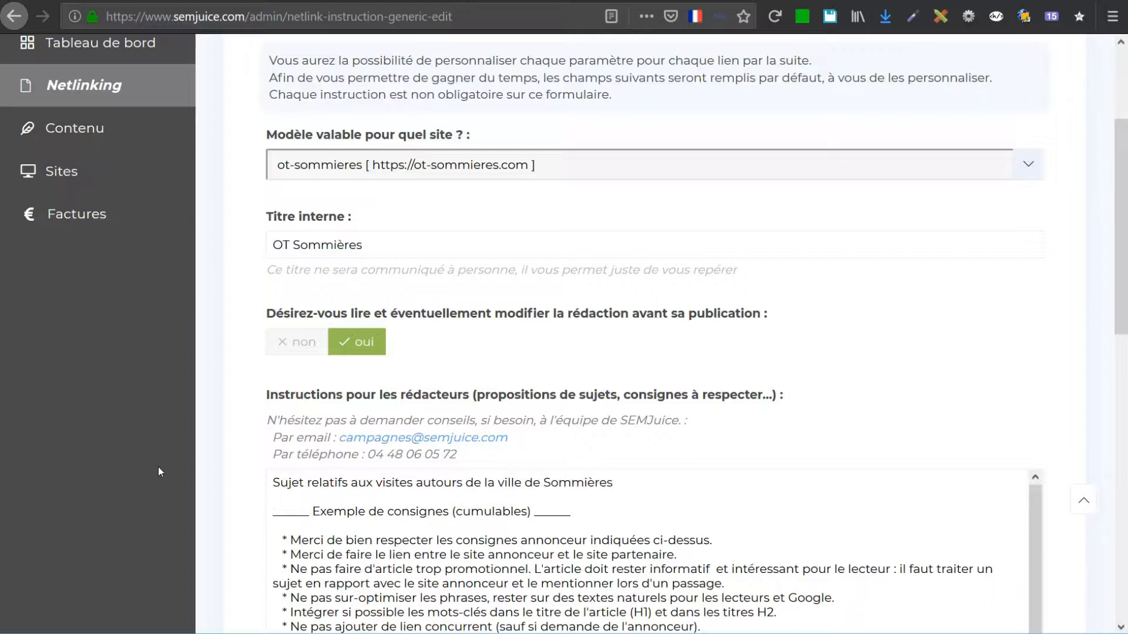
key("Return")
Step: Set the brief's theme to Tourisme / Voyages and request links to the home page
scroll(564, 520, "down", 1)
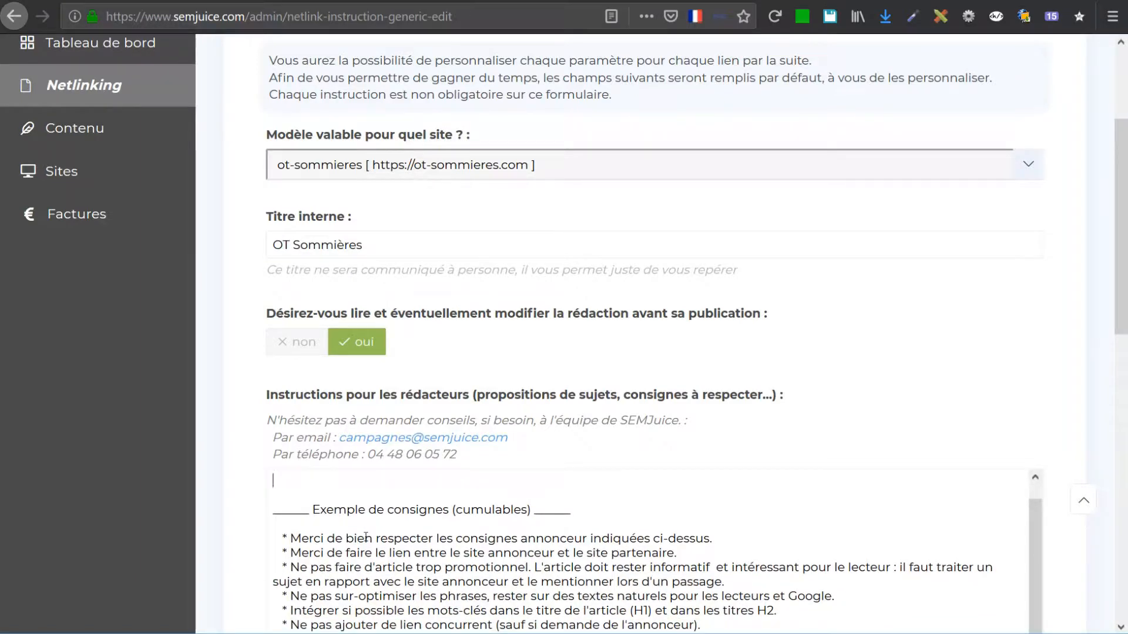
scroll(366, 537, "down", 3)
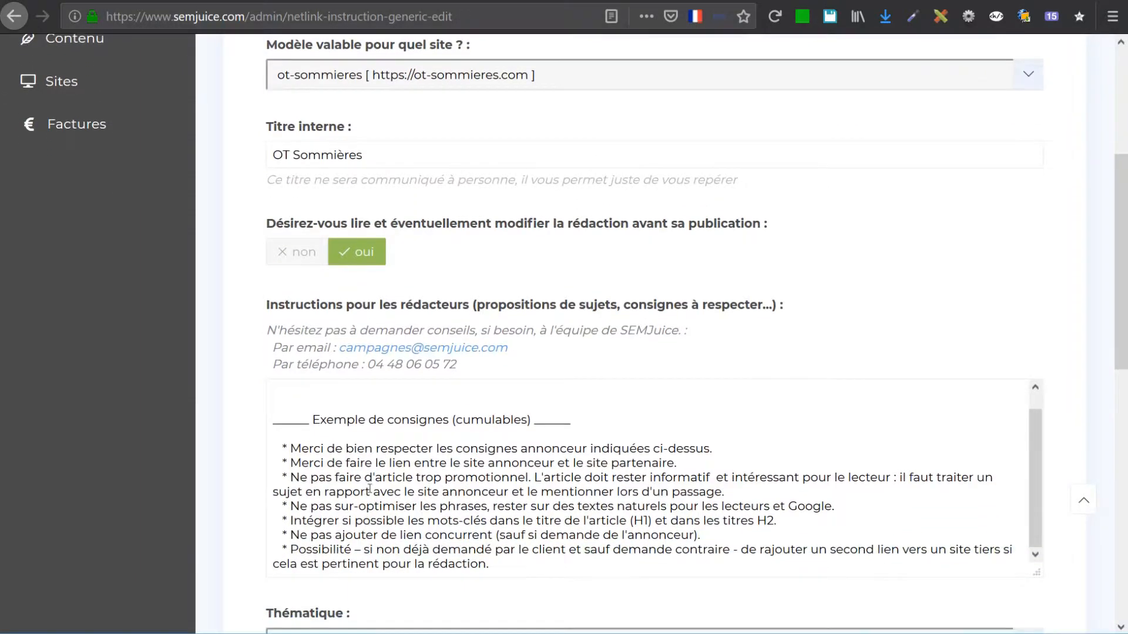
scroll(370, 489, "down", 5)
left_click(432, 463)
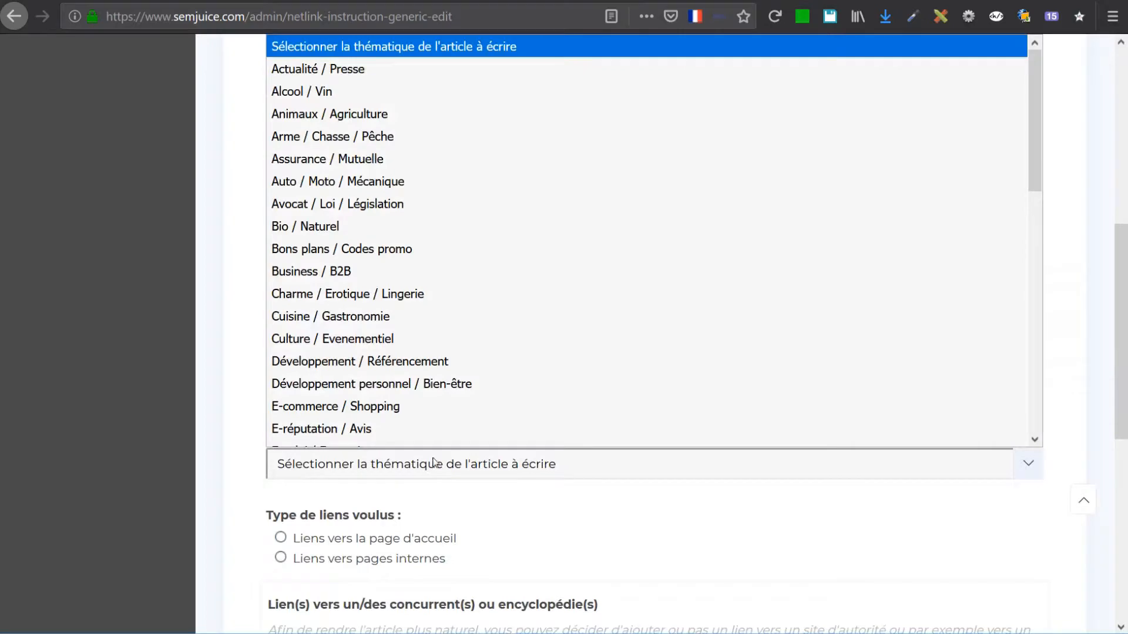
scroll(418, 380, "down", 3)
scroll(419, 407, "down", 2)
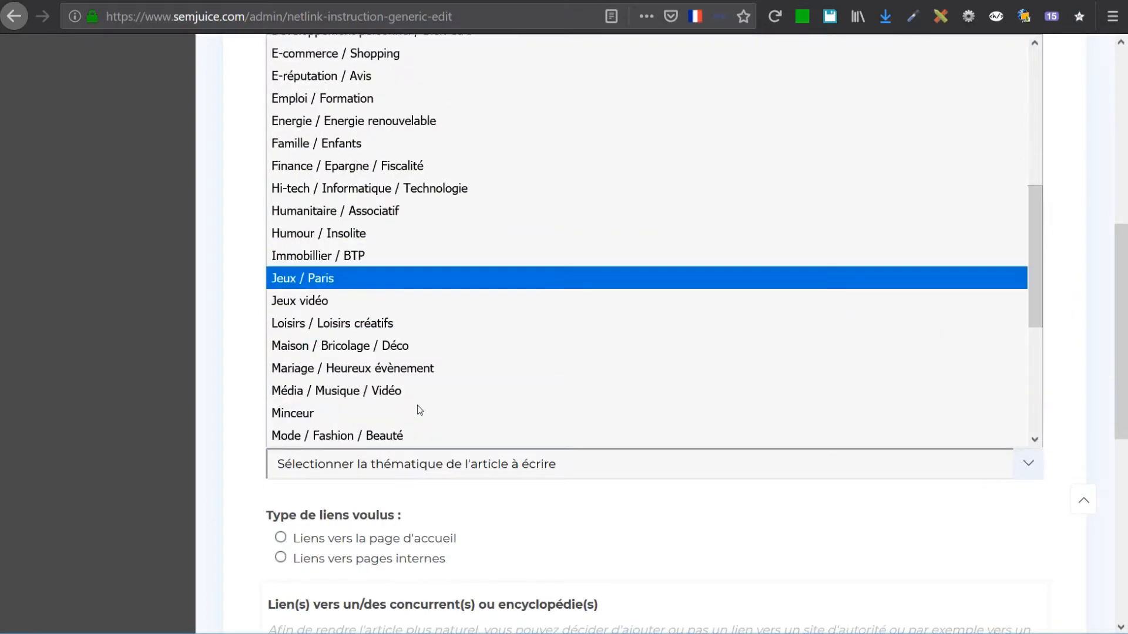
scroll(419, 410, "down", 4)
left_click(372, 390)
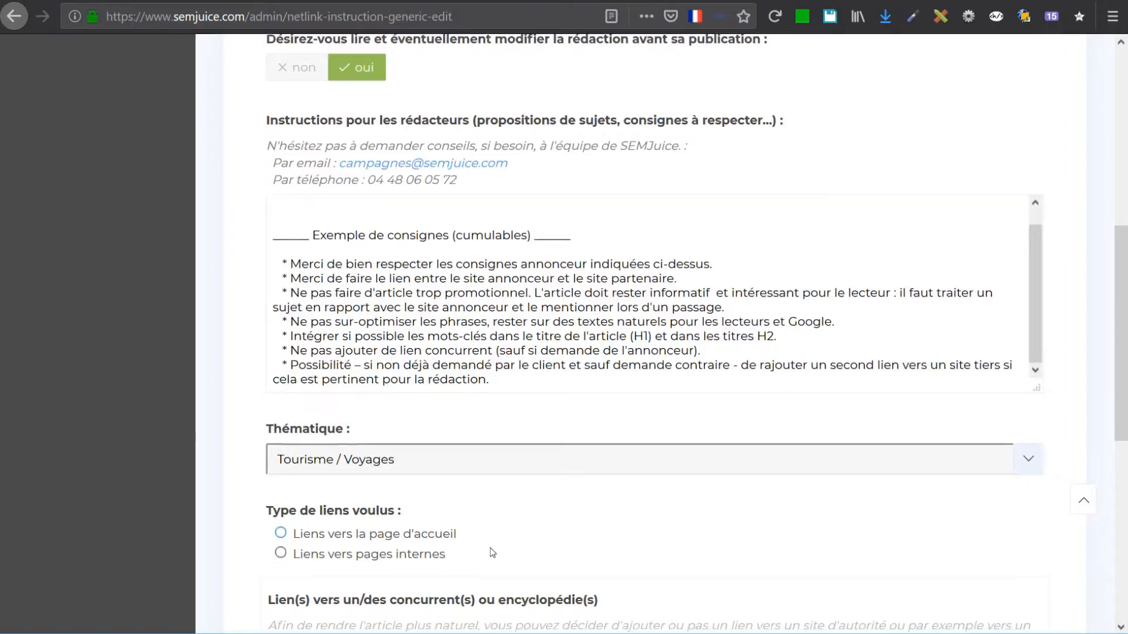
scroll(491, 555, "down", 3)
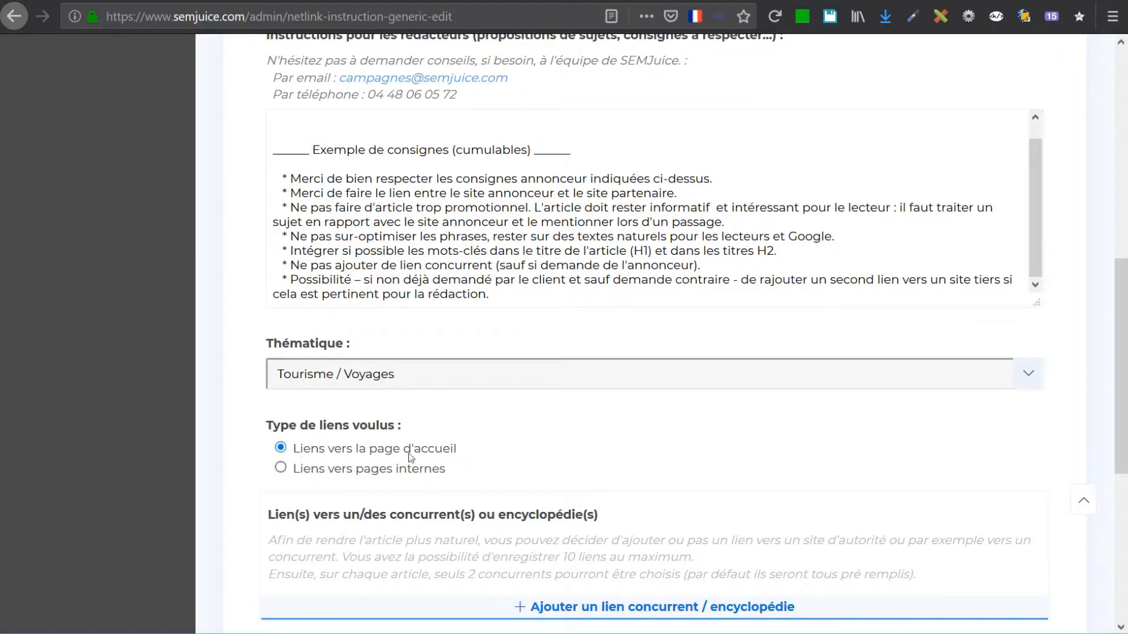
scroll(455, 460, "down", 6)
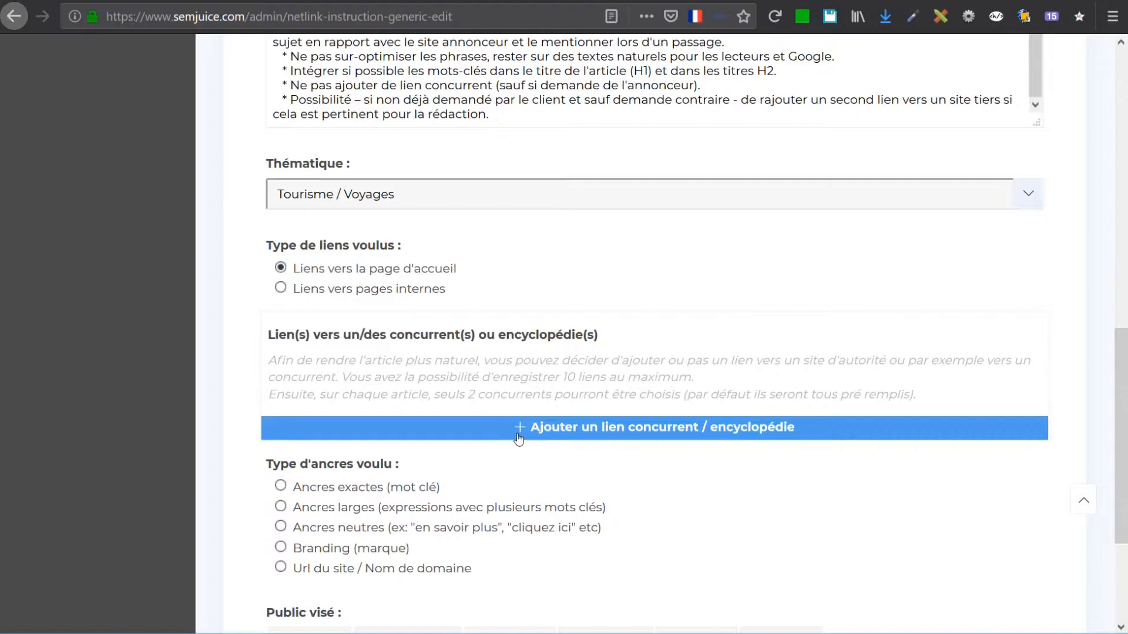
scroll(479, 558, "down", 3)
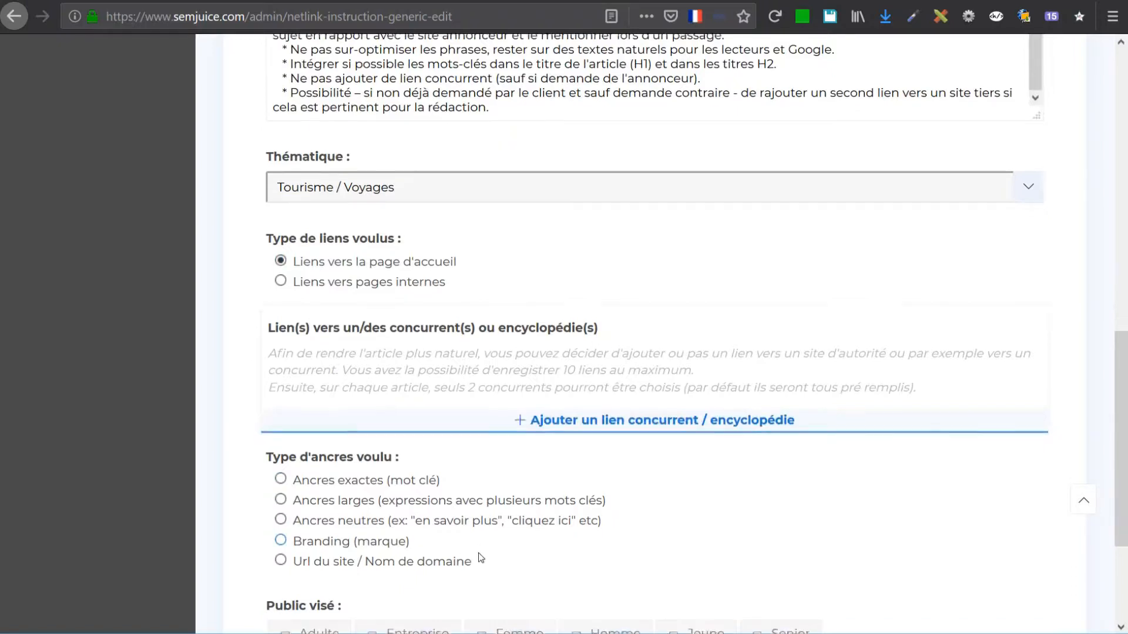
scroll(479, 558, "down", 3)
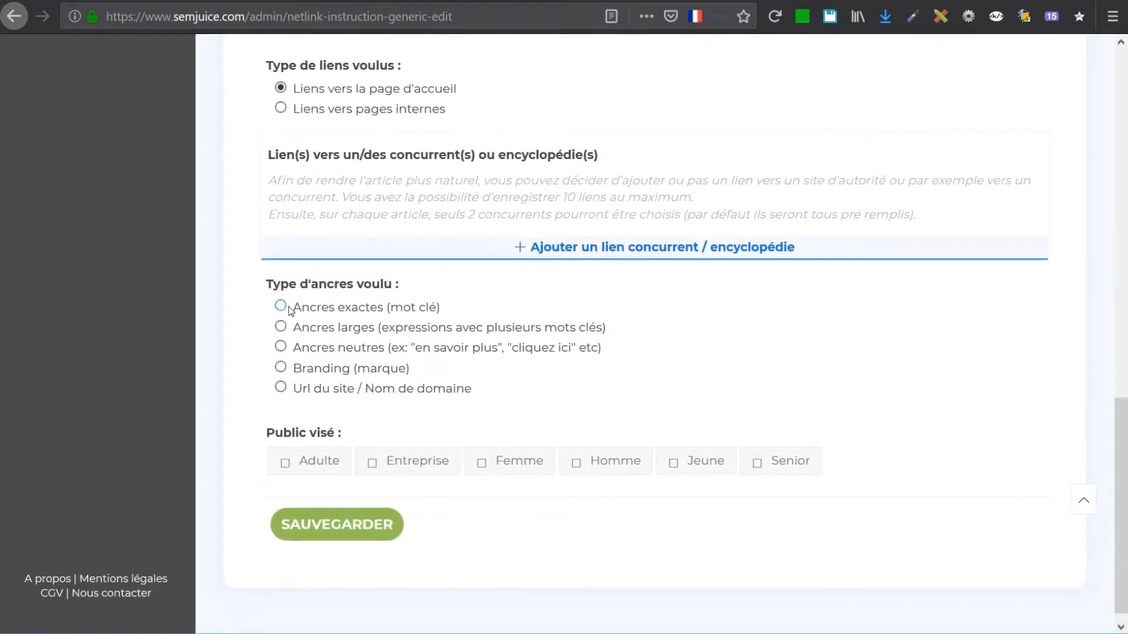
left_click(280, 389)
left_click(379, 441)
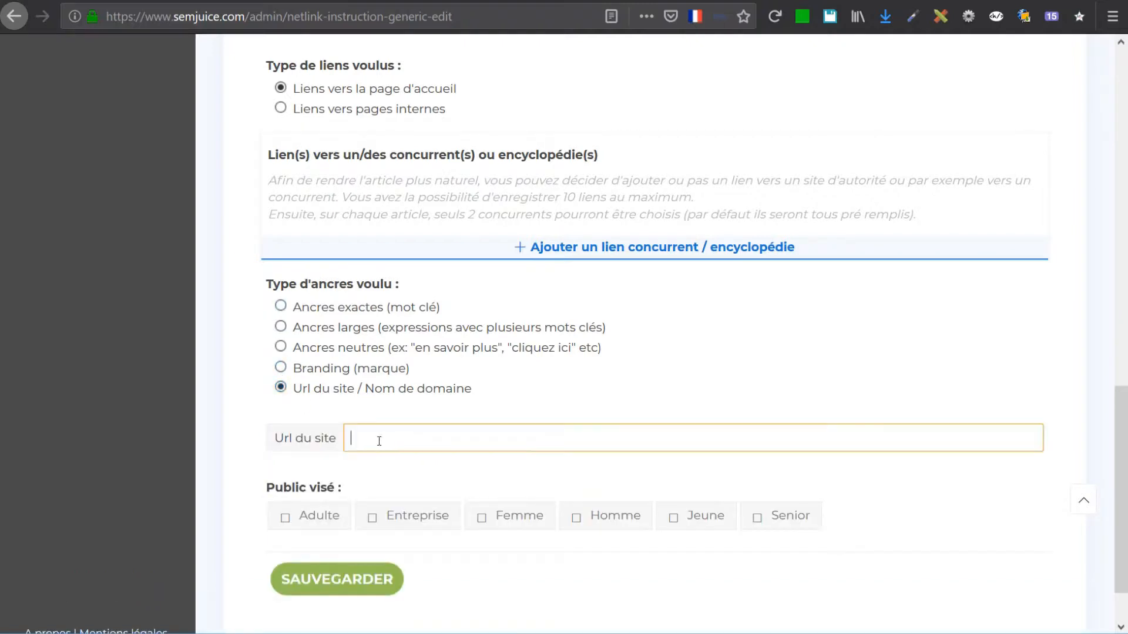
type("https://ot-sommieres.com/")
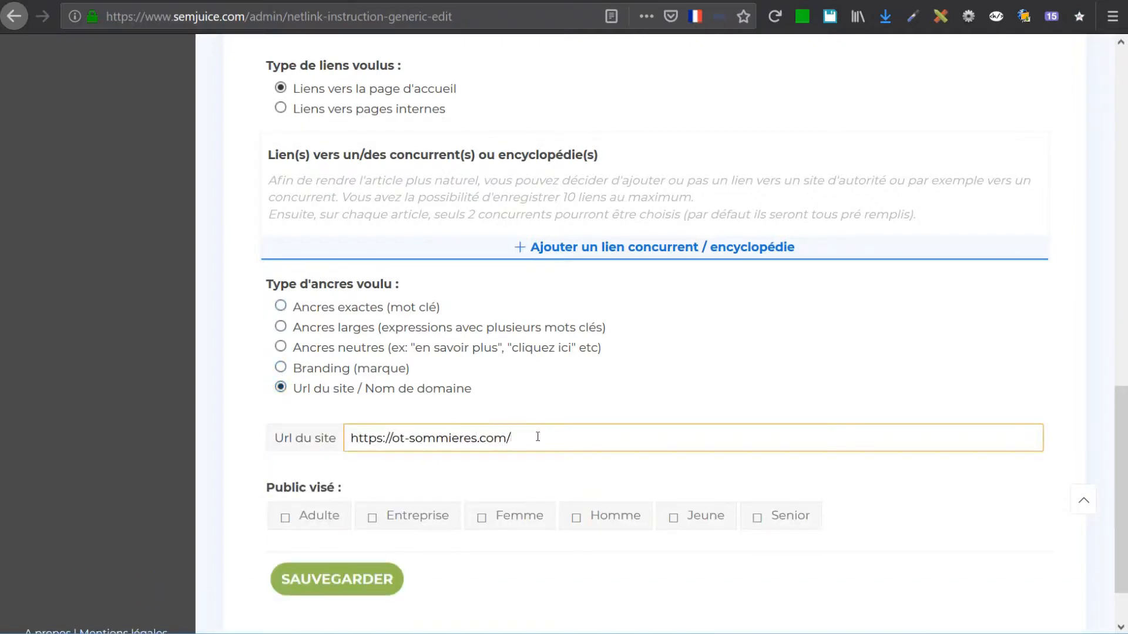
left_click(237, 416)
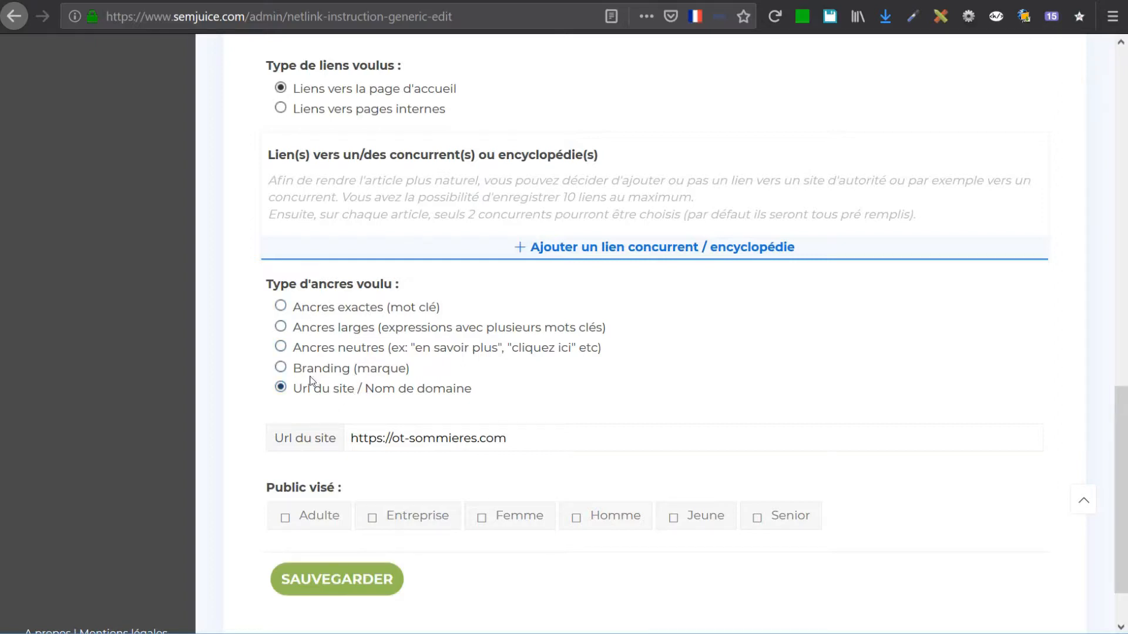
Step: Target the Adulte, Femme, Homme and Senior audiences and save the brief template
left_click(312, 519)
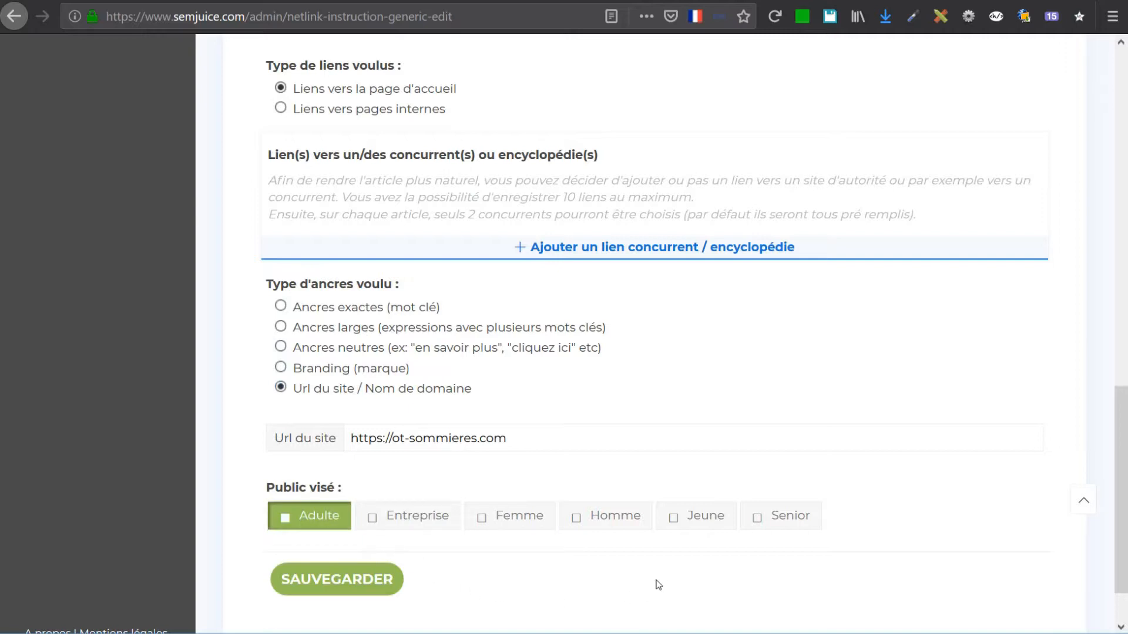
left_click(529, 523)
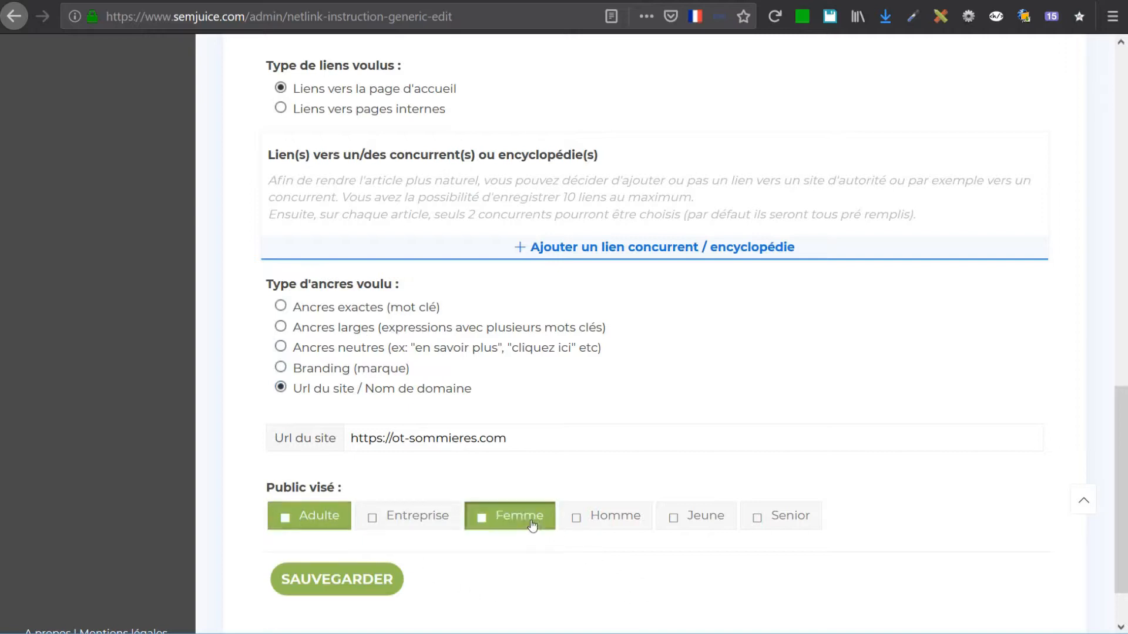
left_click(616, 521)
left_click(793, 519)
left_click(360, 579)
scroll(554, 436, "down", 3)
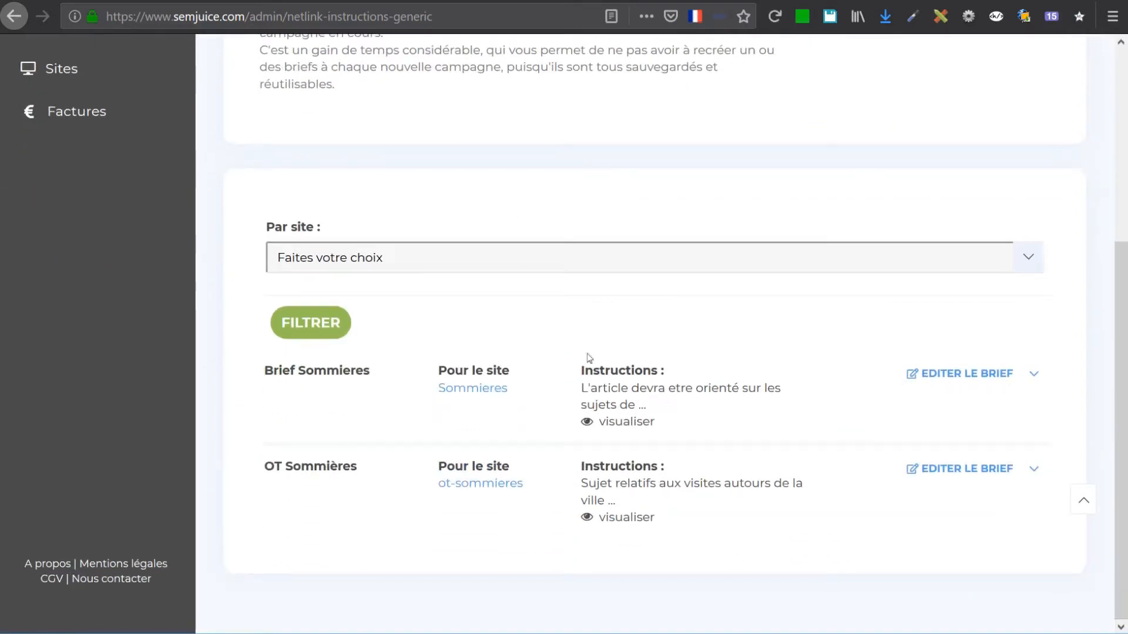
Step: Open Campagne 1 of the ot-sommieres site from the netlinking campaign list to manage its briefs
scroll(329, 444, "up", 5)
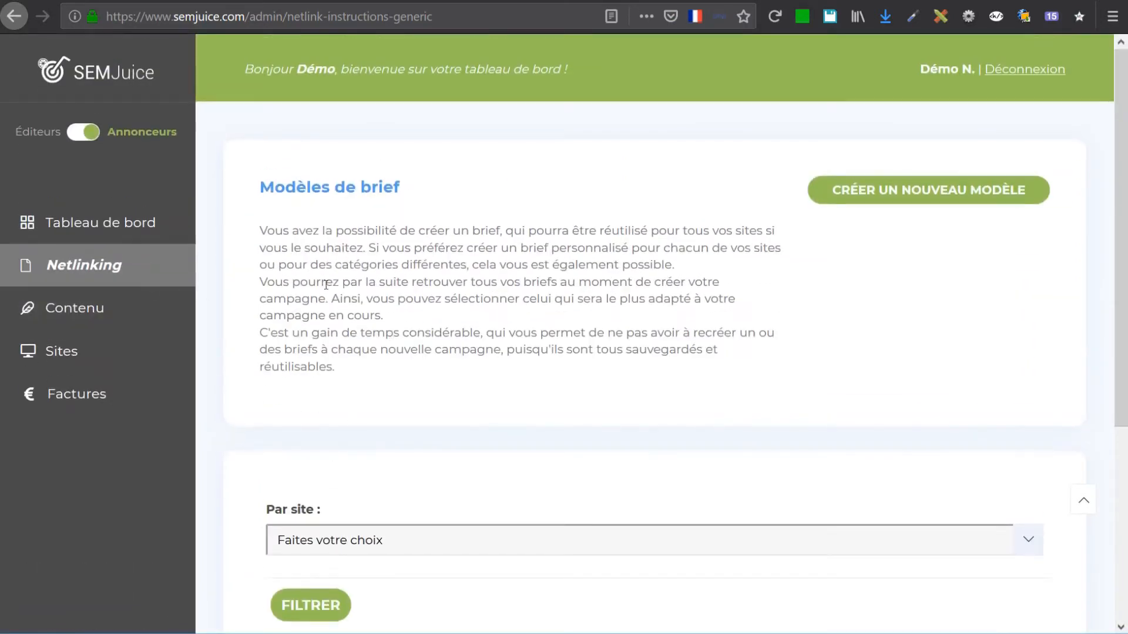
left_click(86, 266)
scroll(580, 389, "down", 5)
scroll(496, 479, "down", 2)
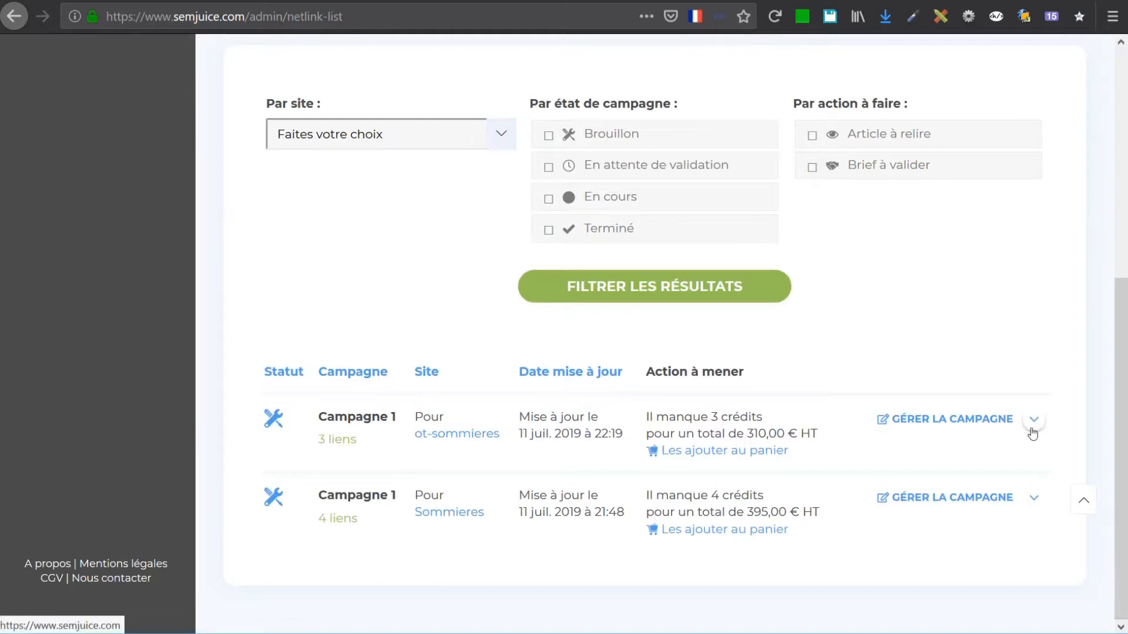
left_click(959, 431)
scroll(957, 425, "down", 3)
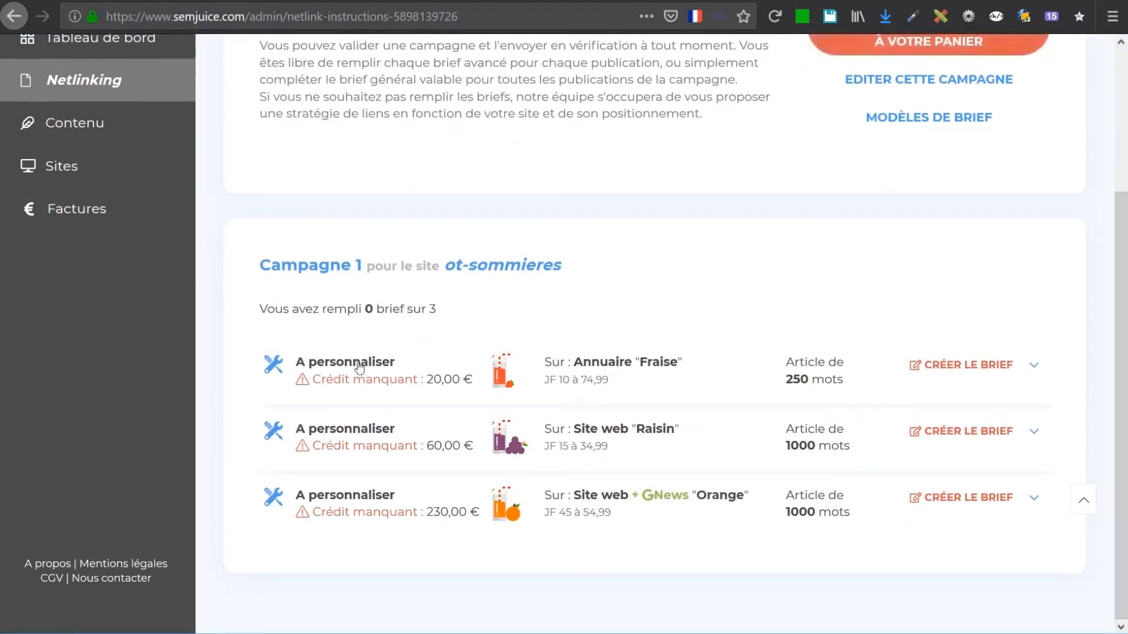
Step: Create the brief for the Annuaire "Fraise" link from the OT Sommières template
left_click(960, 368)
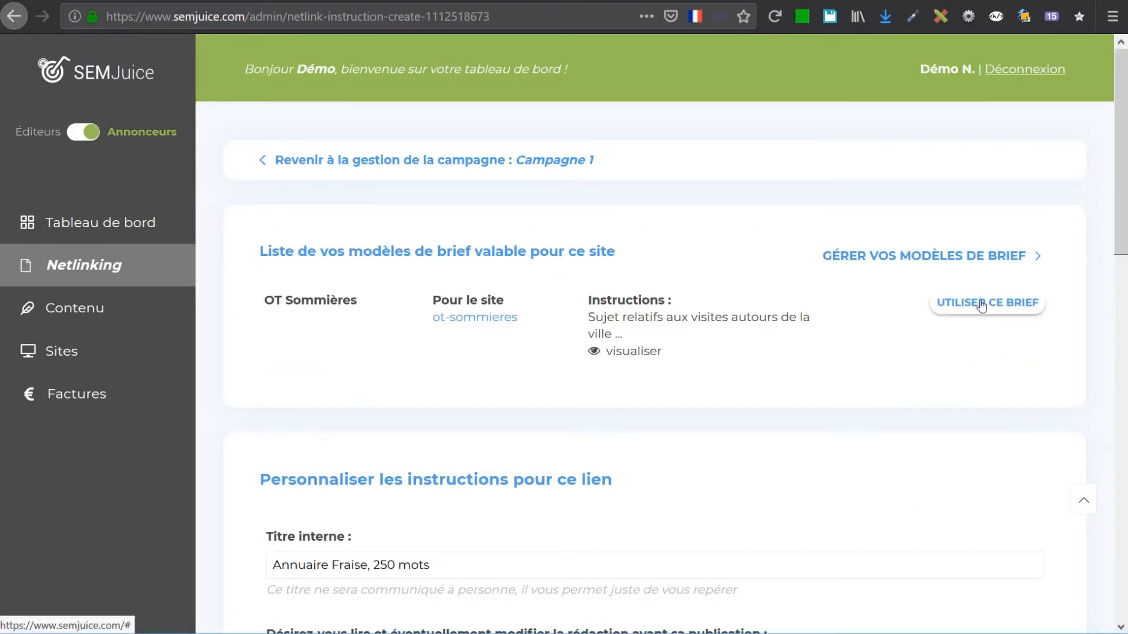
left_click(963, 304)
left_click(715, 324)
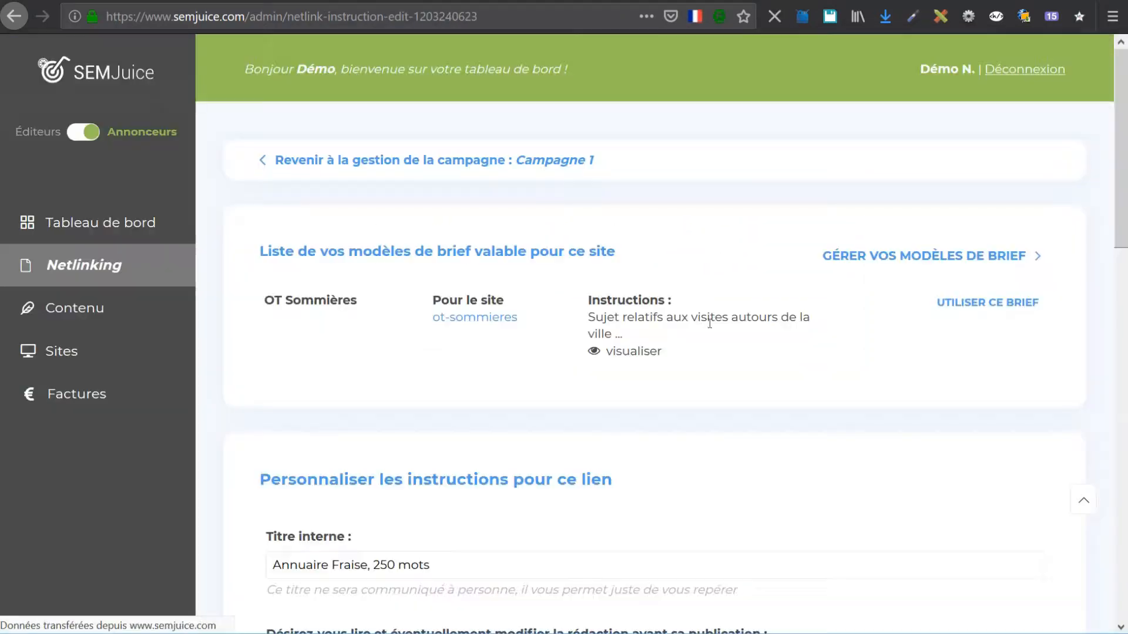
Step: Set the earliest publication date of the Annuaire Fraise link to 24/07/2019
scroll(591, 448, "down", 6)
scroll(349, 512, "down", 3)
scroll(369, 349, "up", 3)
left_click(366, 383)
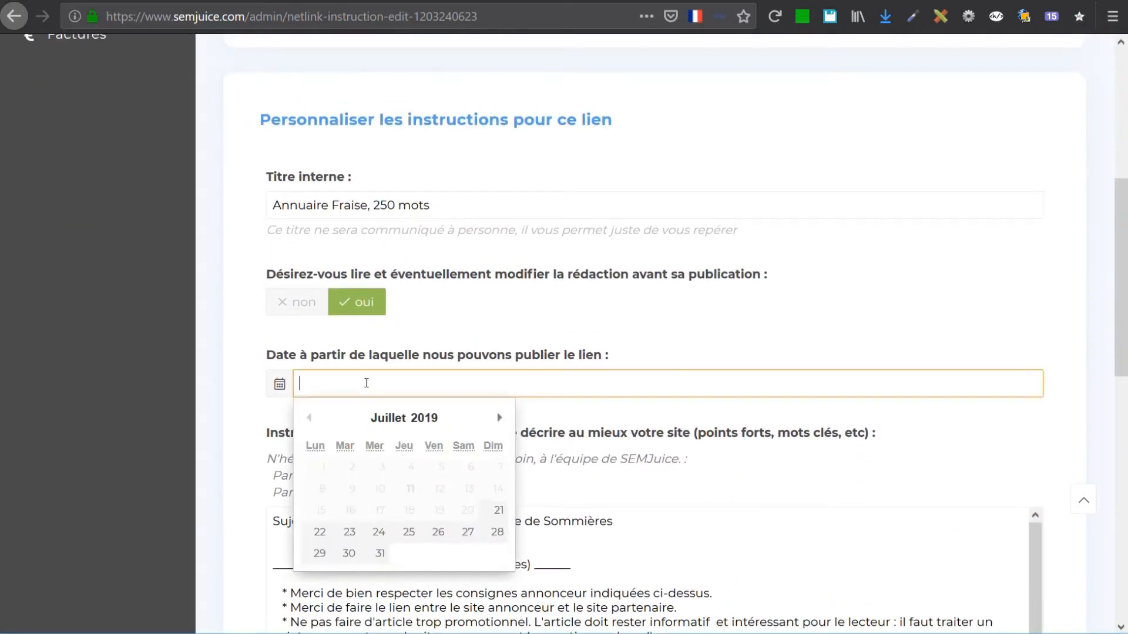
left_click(378, 532)
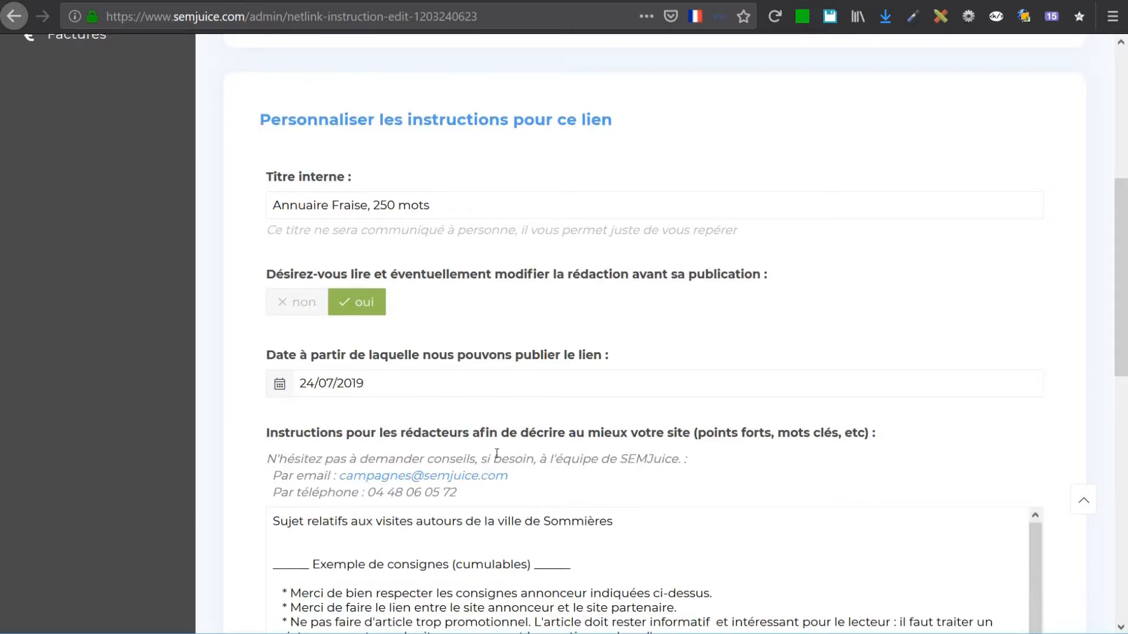
Step: Replace the subject line of the writer instructions with "Description d'un site"
scroll(497, 453, "down", 4)
left_click_drag(633, 253, 197, 237)
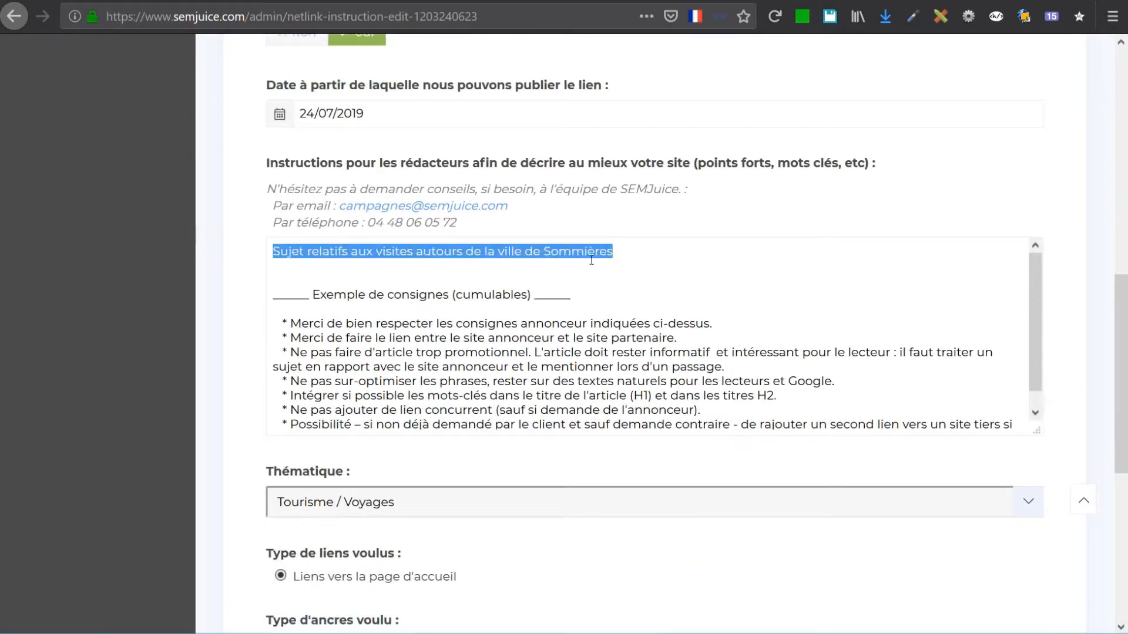
type("Decription d'un site")
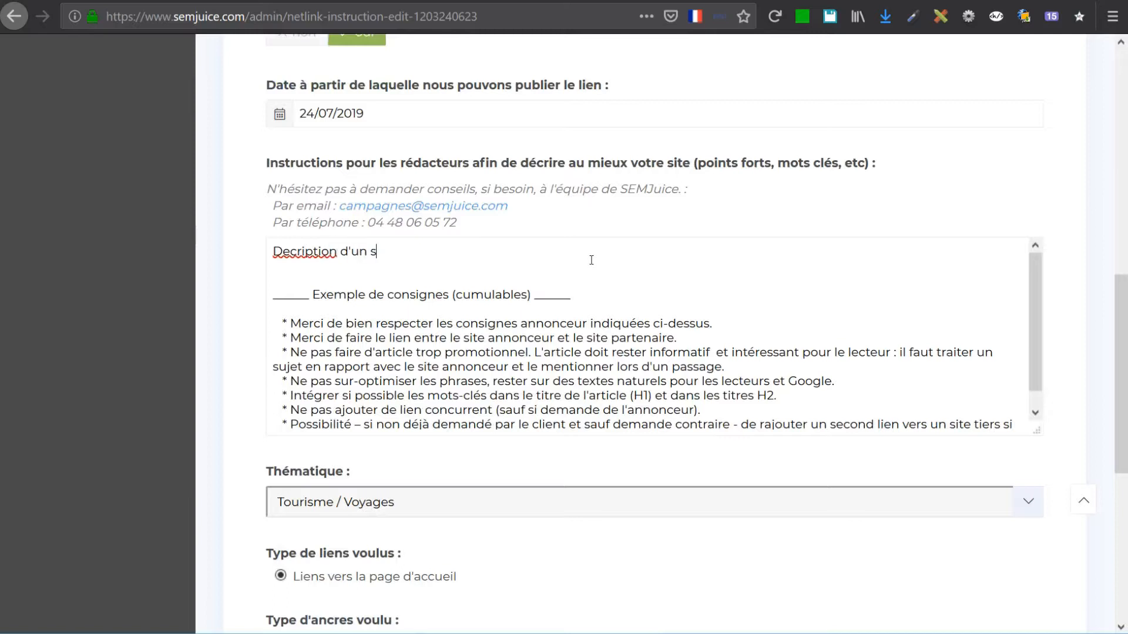
right_click(314, 252)
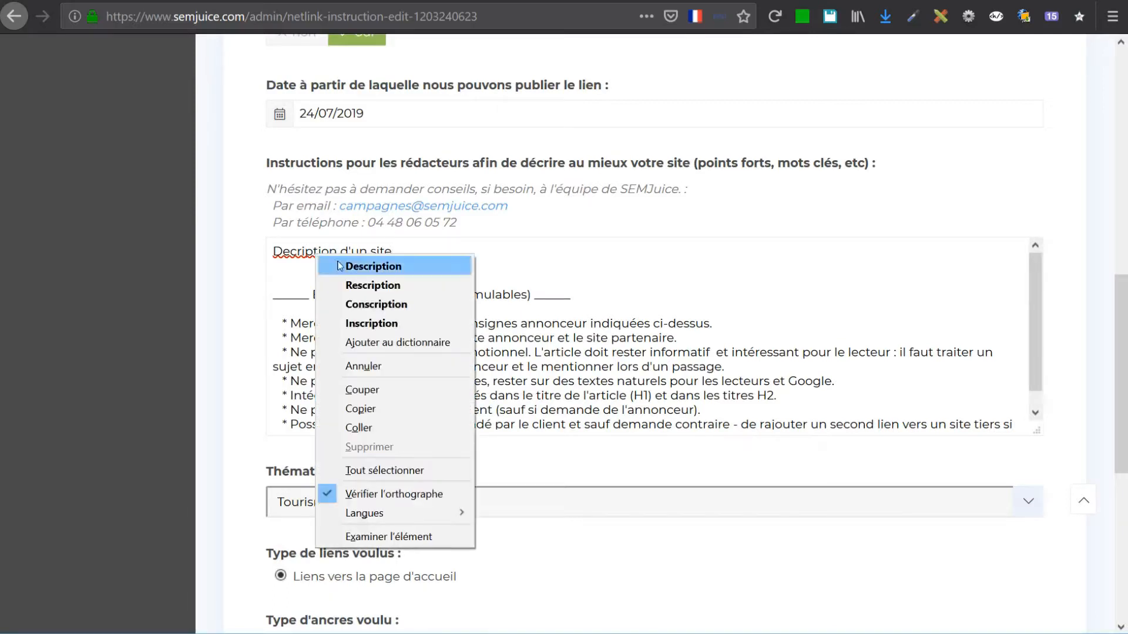
left_click(407, 257)
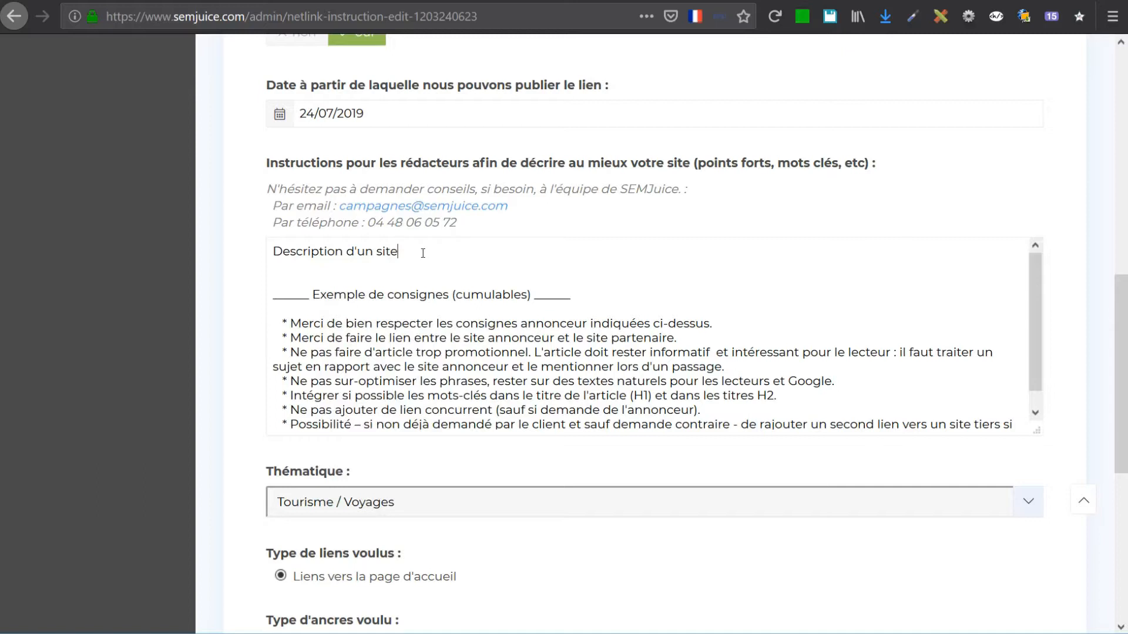
left_click_drag(426, 256, 242, 242)
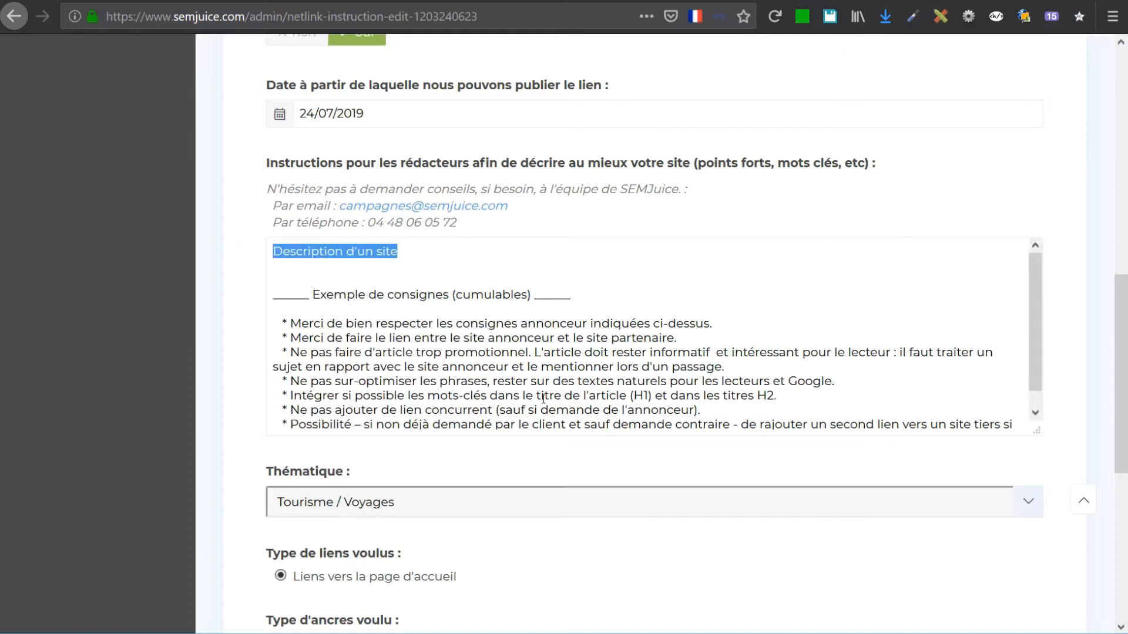
Step: Check the remaining settings of the Annuaire Fraise brief and save it
scroll(544, 399, "down", 4)
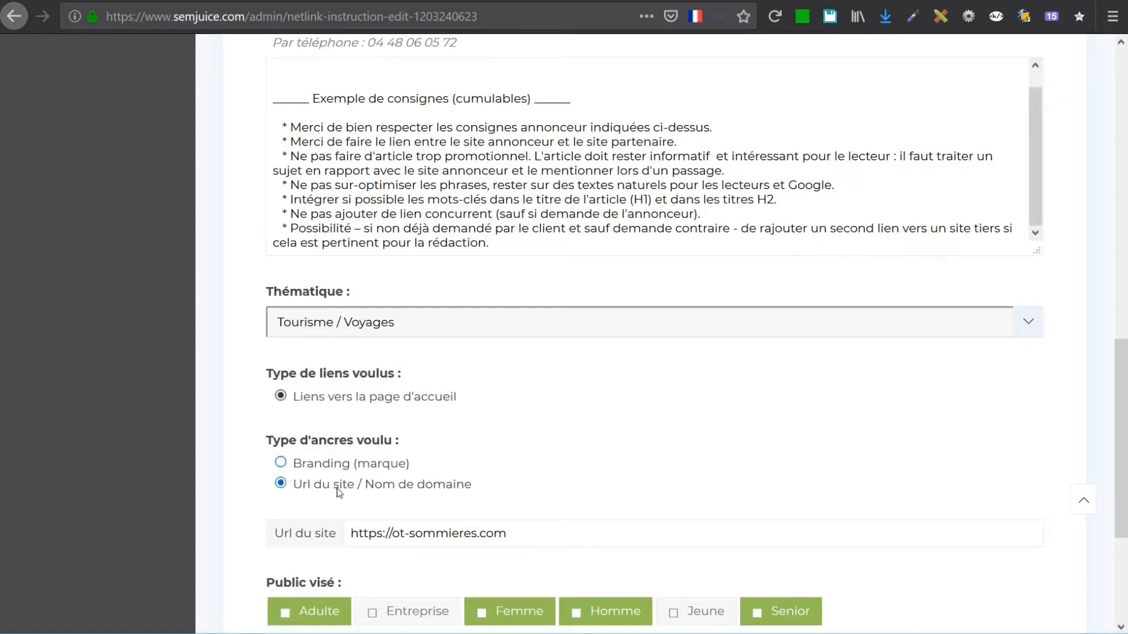
scroll(628, 487, "down", 3)
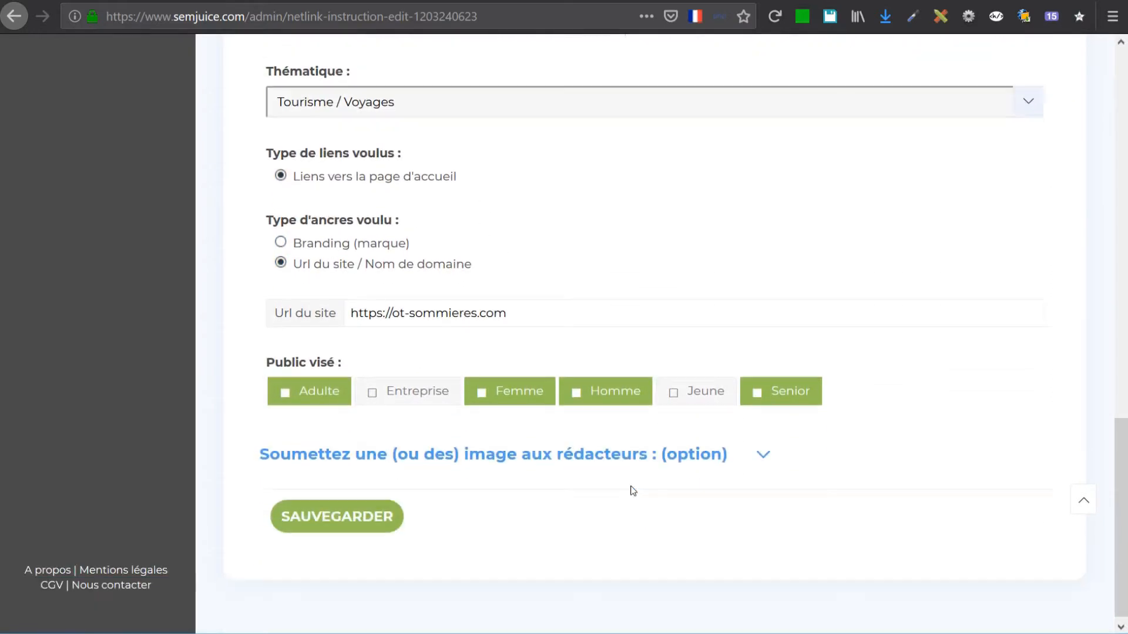
left_click(339, 515)
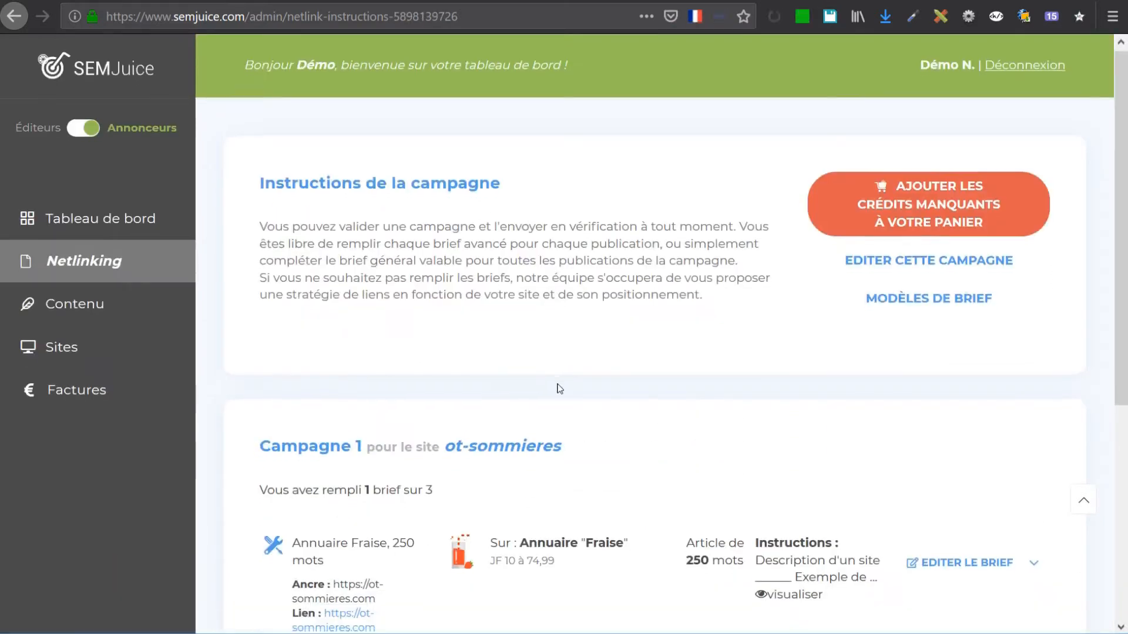
Step: Create the brief for the Site web "Raisin" link from the OT Sommières template
scroll(560, 389, "down", 5)
left_click(940, 478)
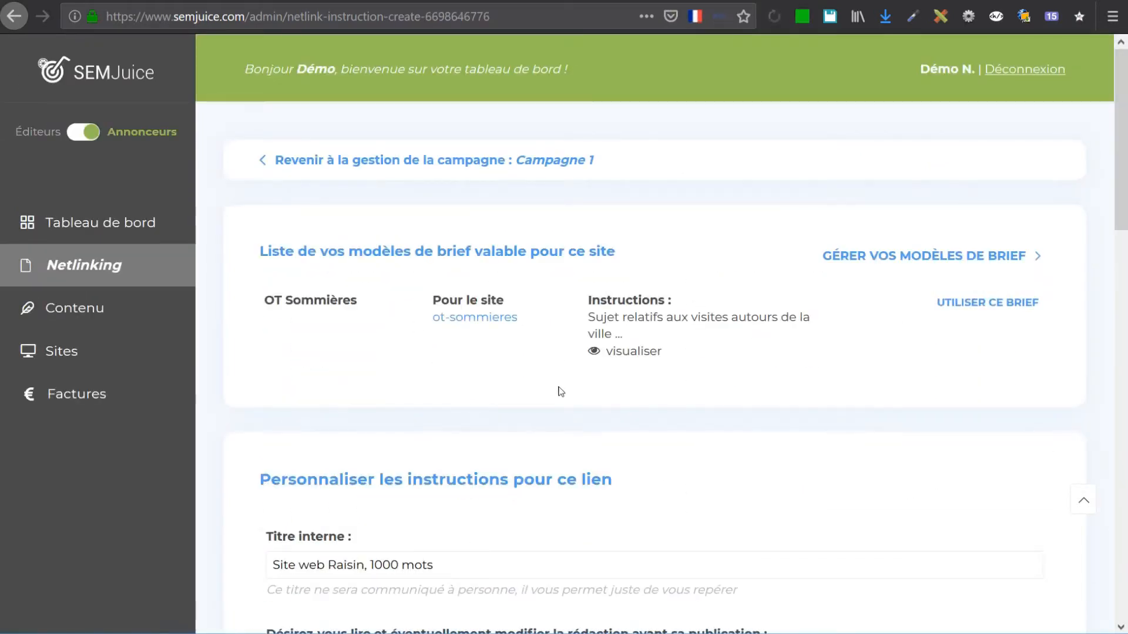
scroll(561, 391, "down", 3)
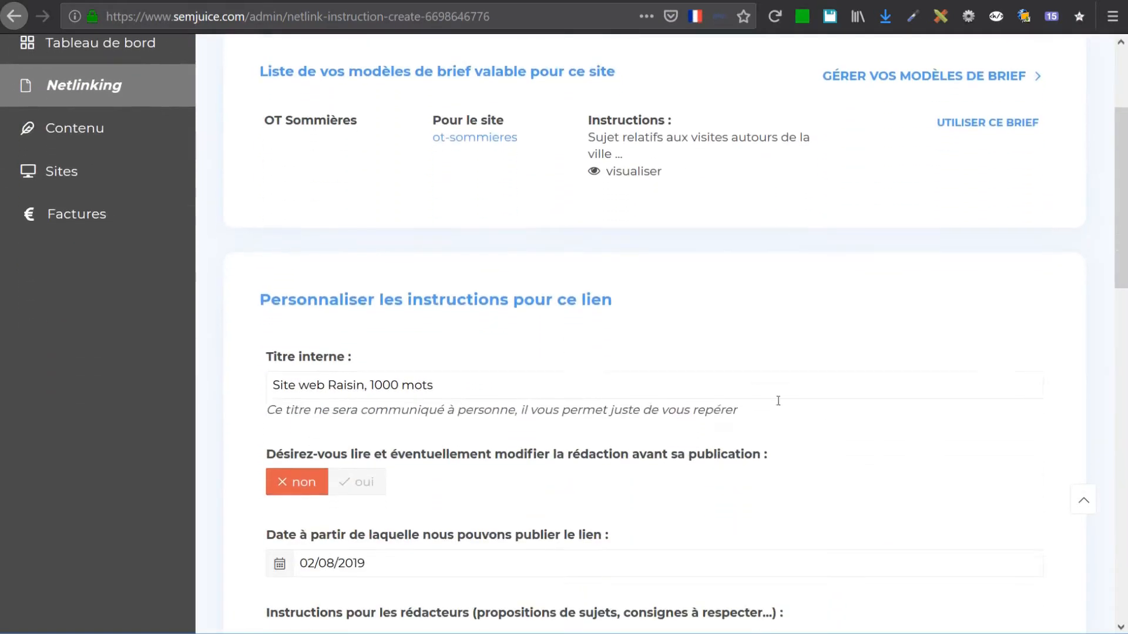
left_click(993, 123)
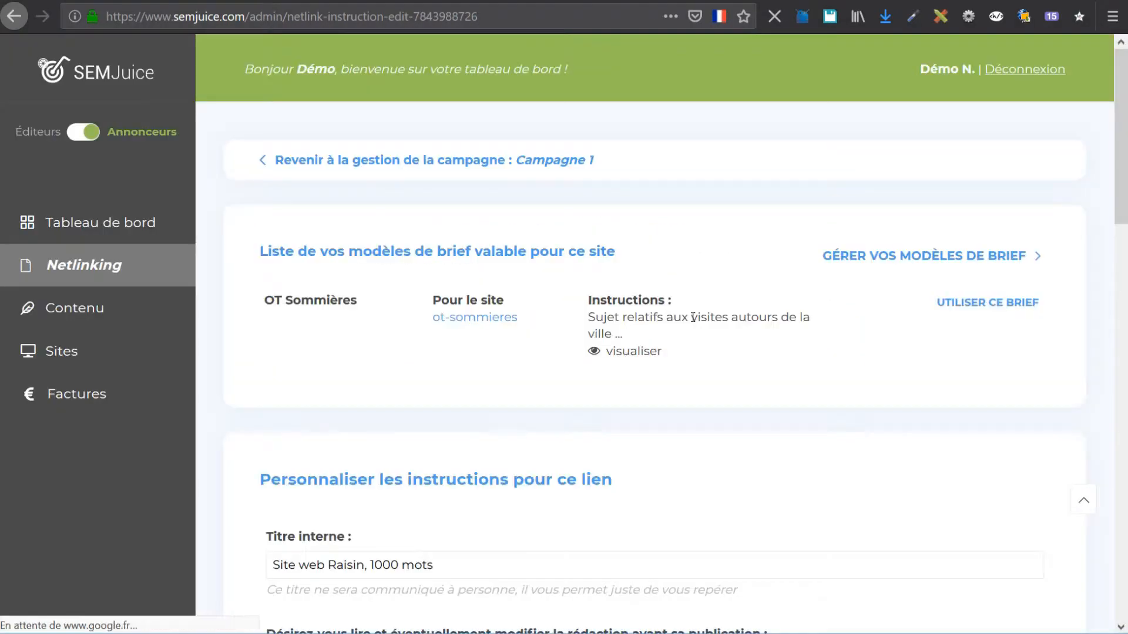
Step: Set the earliest publication date of the Site web Raisin link to 13/08/2019
scroll(483, 378, "down", 5)
scroll(406, 398, "down", 3)
left_click(382, 294)
left_click(350, 420)
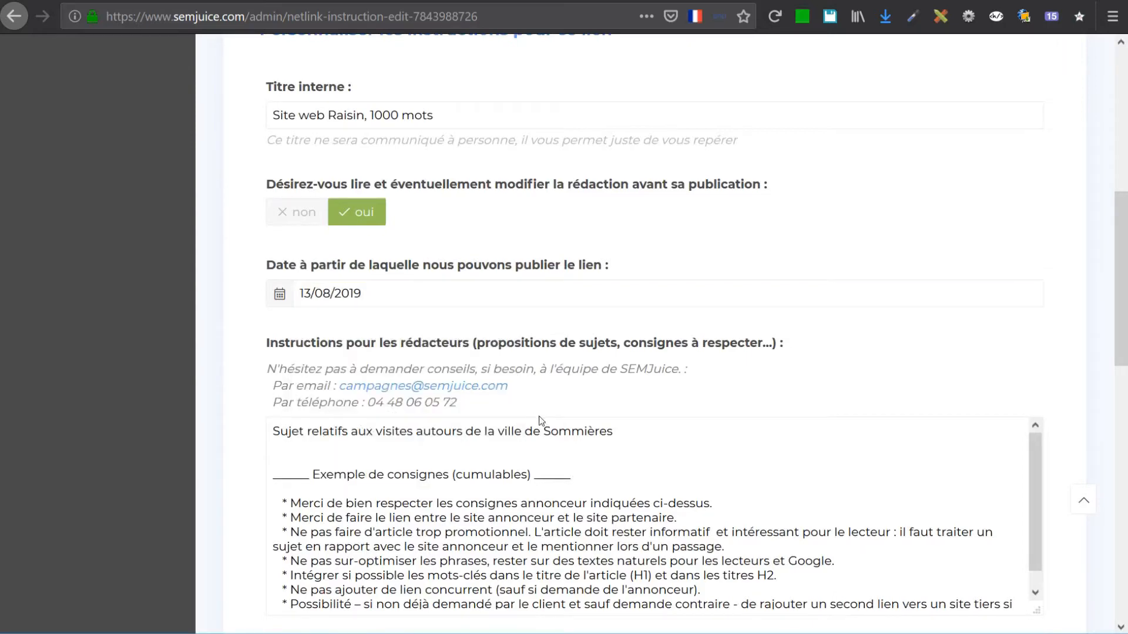
scroll(589, 302, "down", 3)
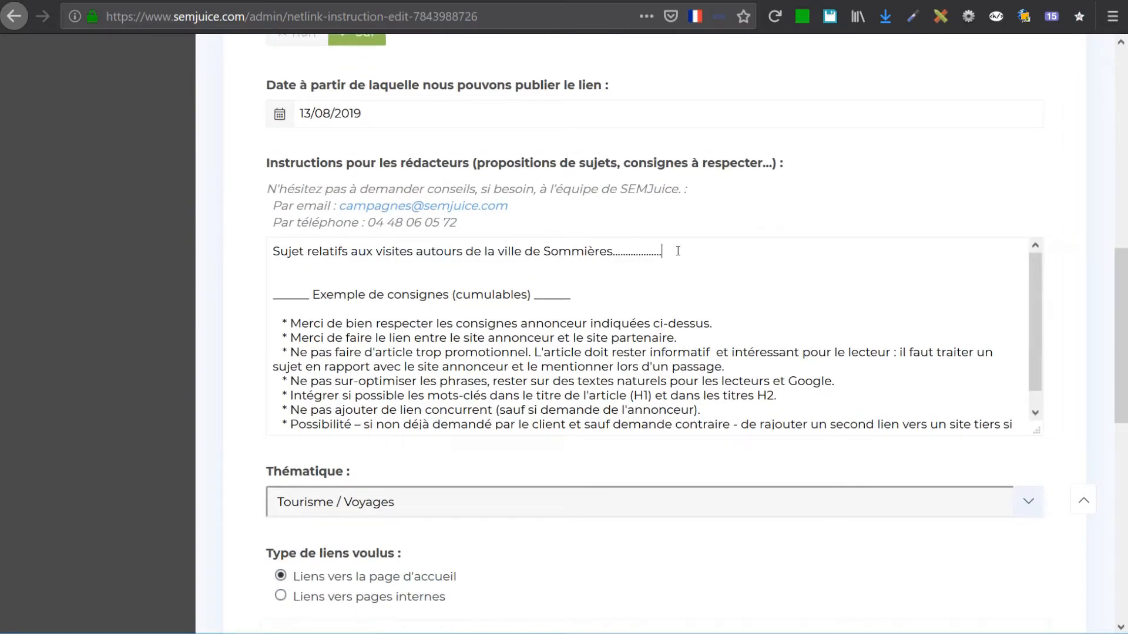
left_click_drag(677, 251, 271, 252)
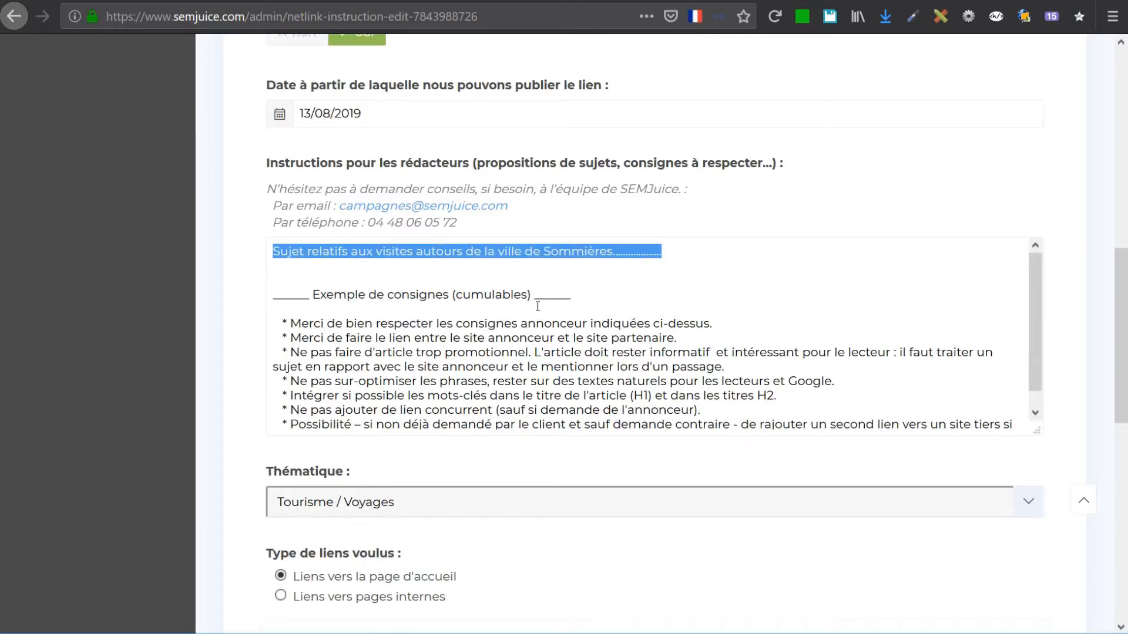
key("BackSpace")
key("ctrl+z")
Step: Request links to internal pages in the Site web Raisin brief
scroll(244, 372, "down", 3)
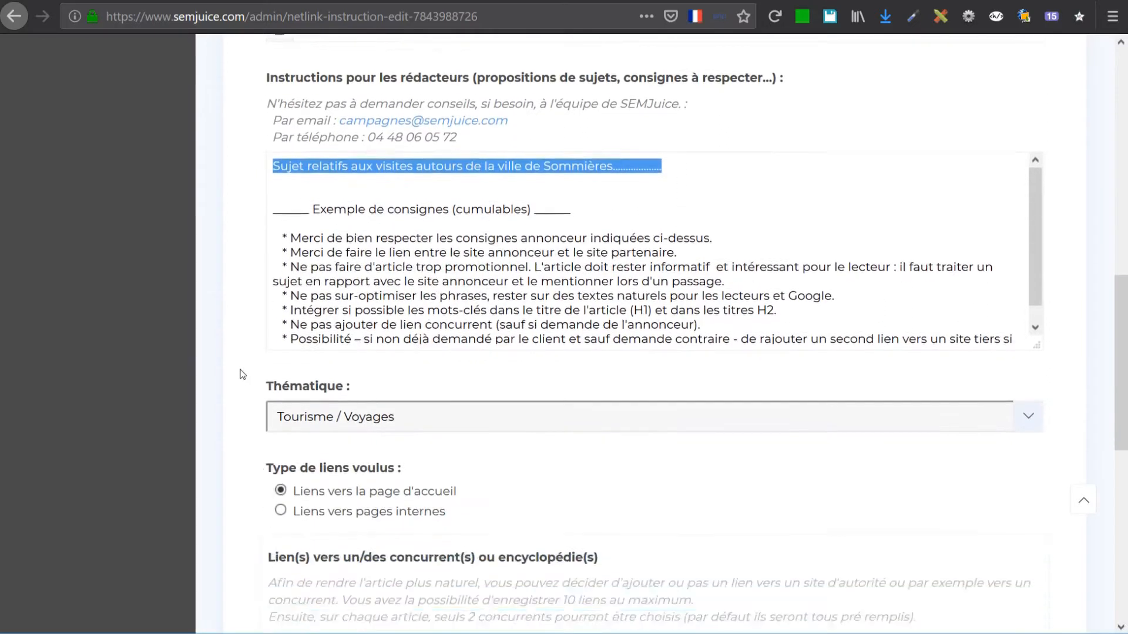
scroll(460, 365, "down", 3)
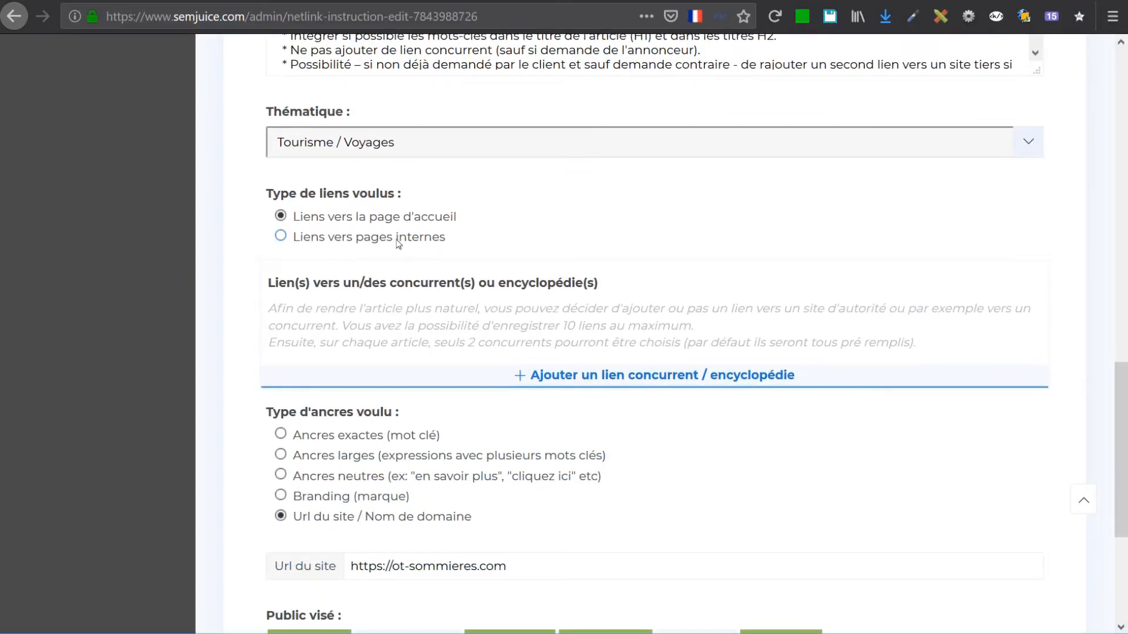
left_click(404, 239)
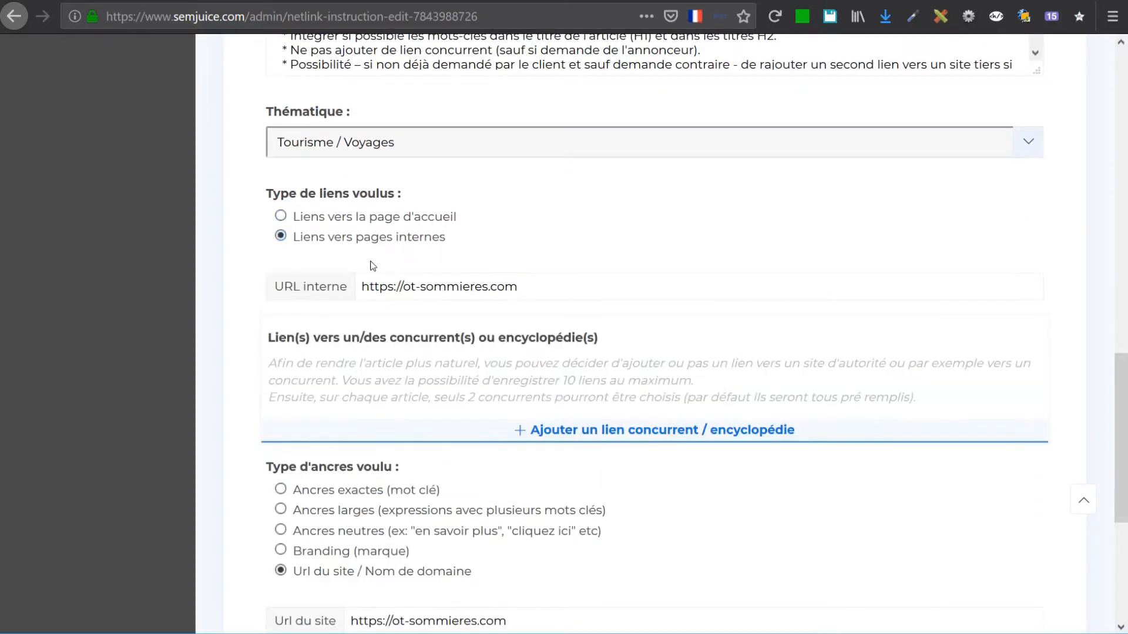
Step: Switch to the ot-sommieres.com site, open its "Se loger" page and copy the page address
key("ctrl+Tab")
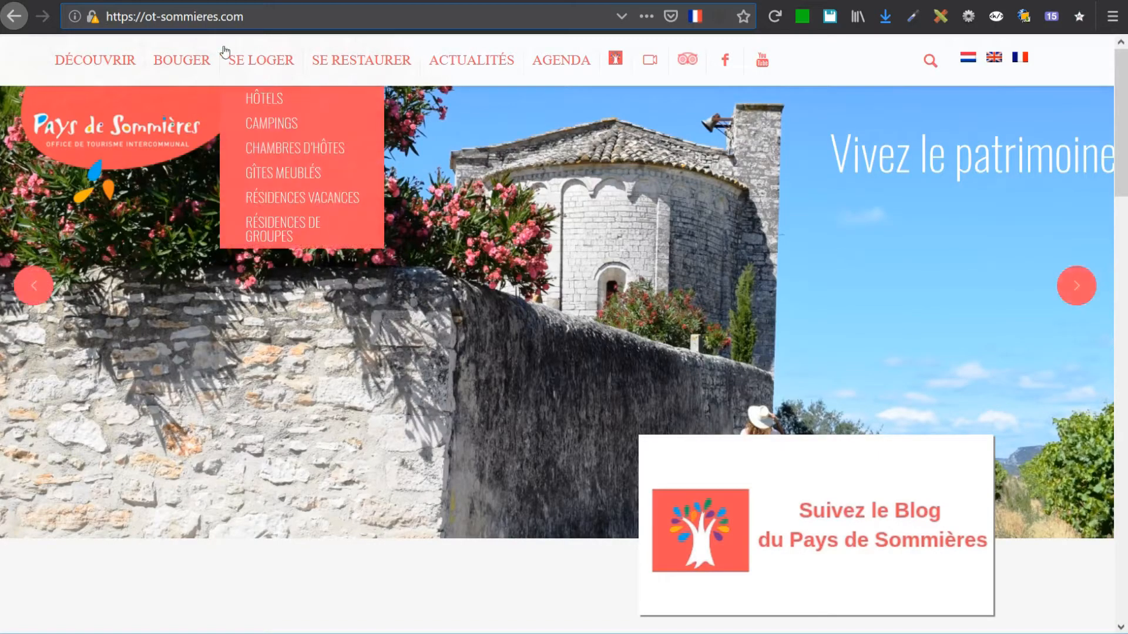
left_click(265, 70)
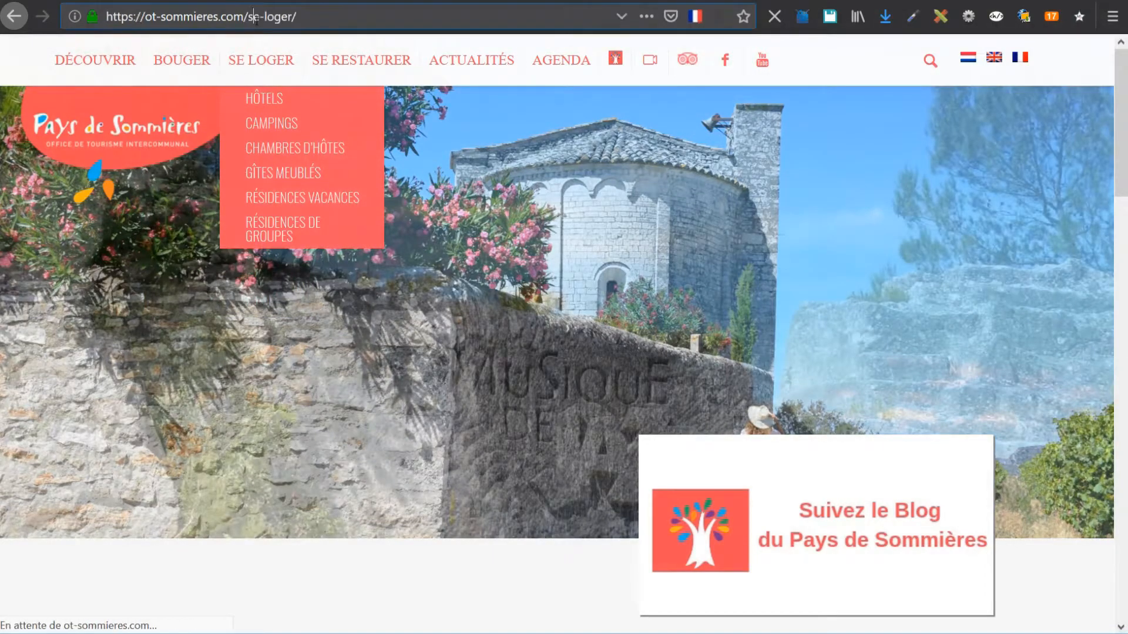
left_click(257, 18)
key("ctrl+c")
right_click(258, 19)
left_click(297, 71)
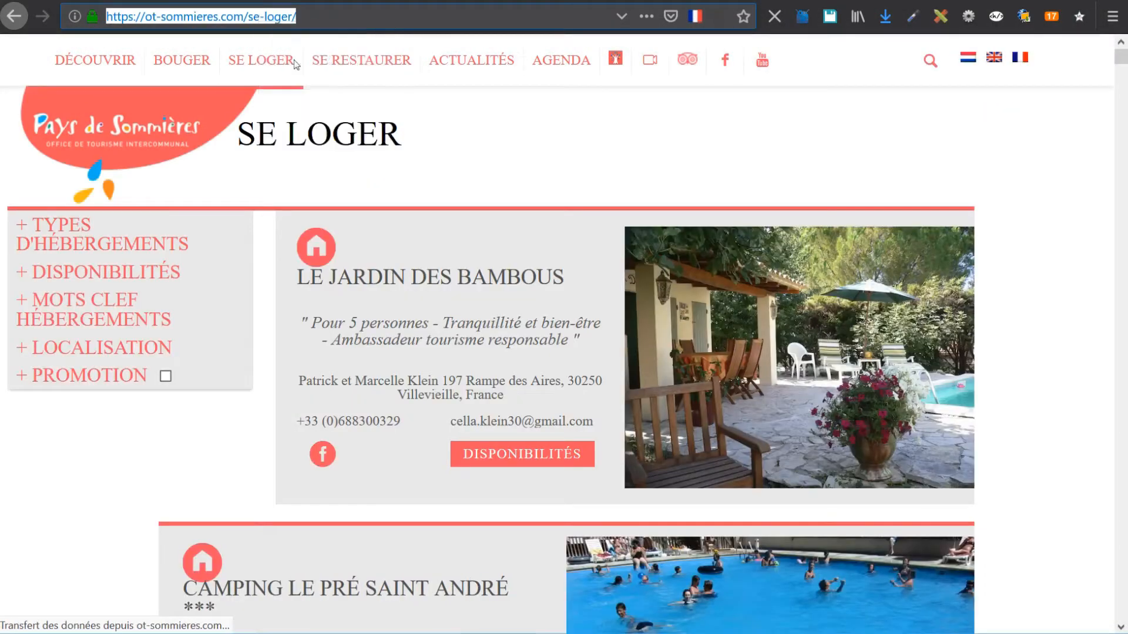
key("ctrl+Tab")
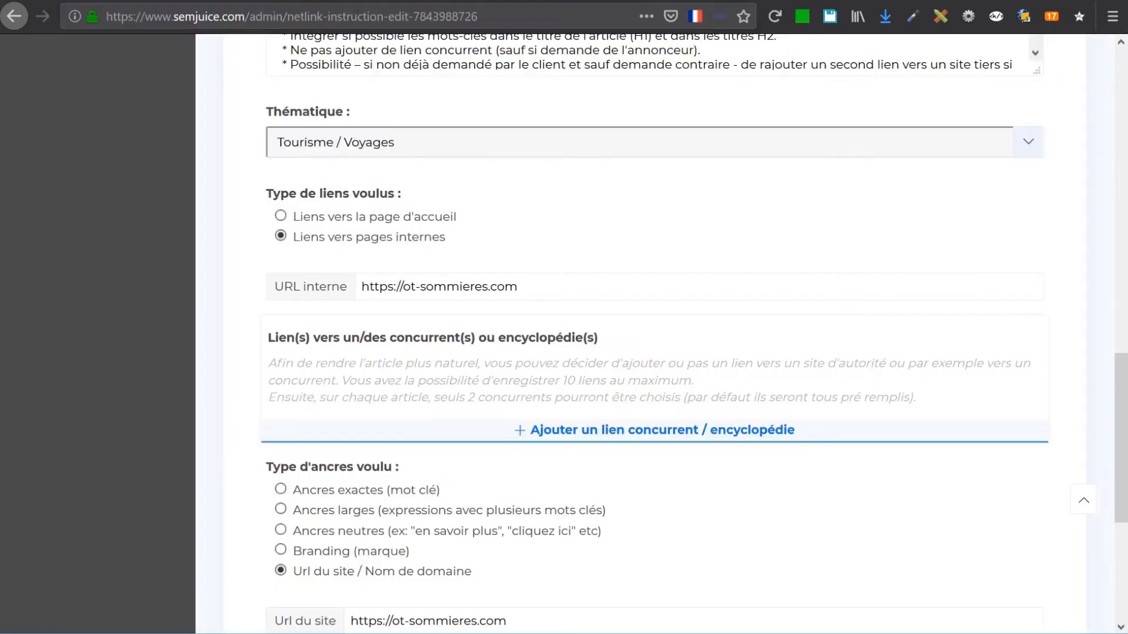
left_click_drag(555, 295, 256, 269)
key("ctrl+v")
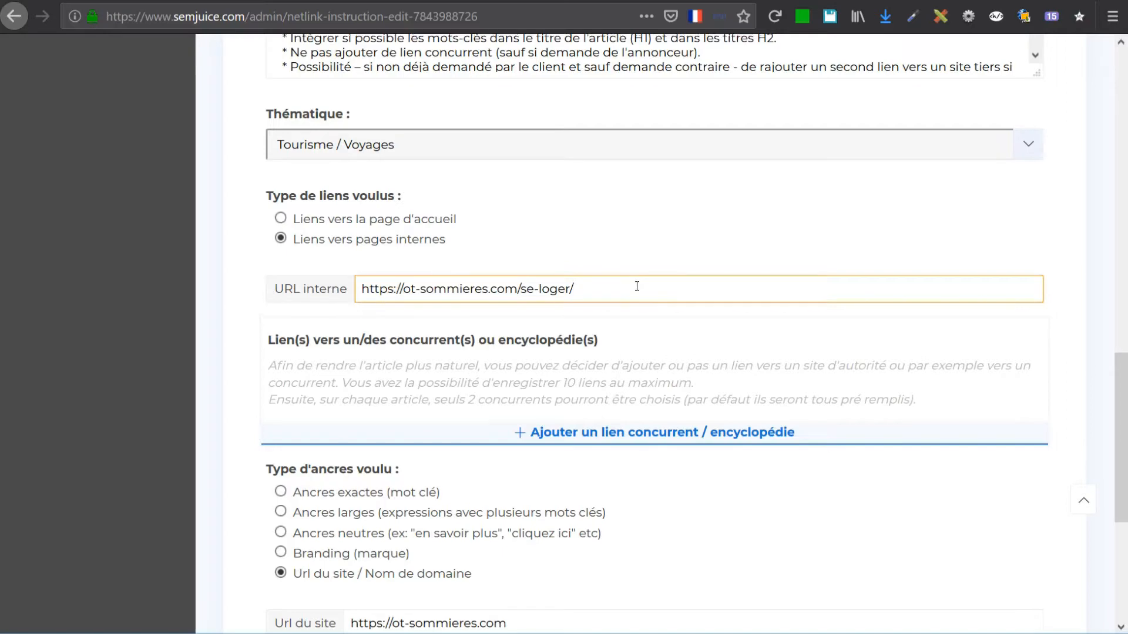
Step: Change the writer instructions' subject line to "Sujet relatifs aux différents hébergement que l'on peut retrouver autour de Sommières"
scroll(640, 282, "up", 3)
scroll(575, 213, "up", 3)
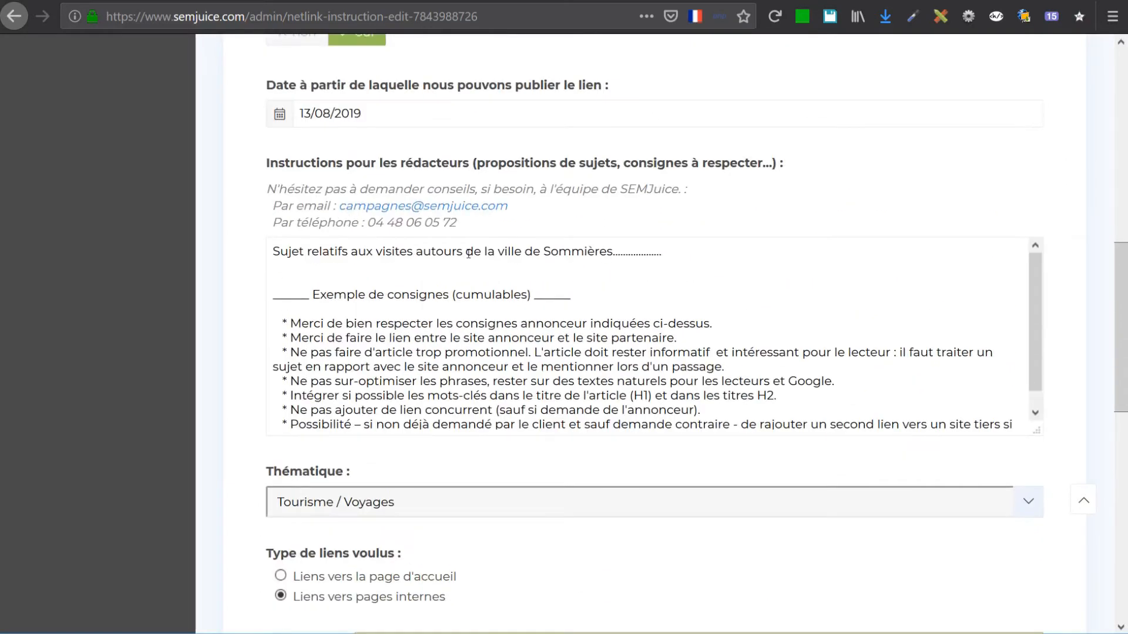
left_click_drag(662, 251, 379, 242)
type("di")
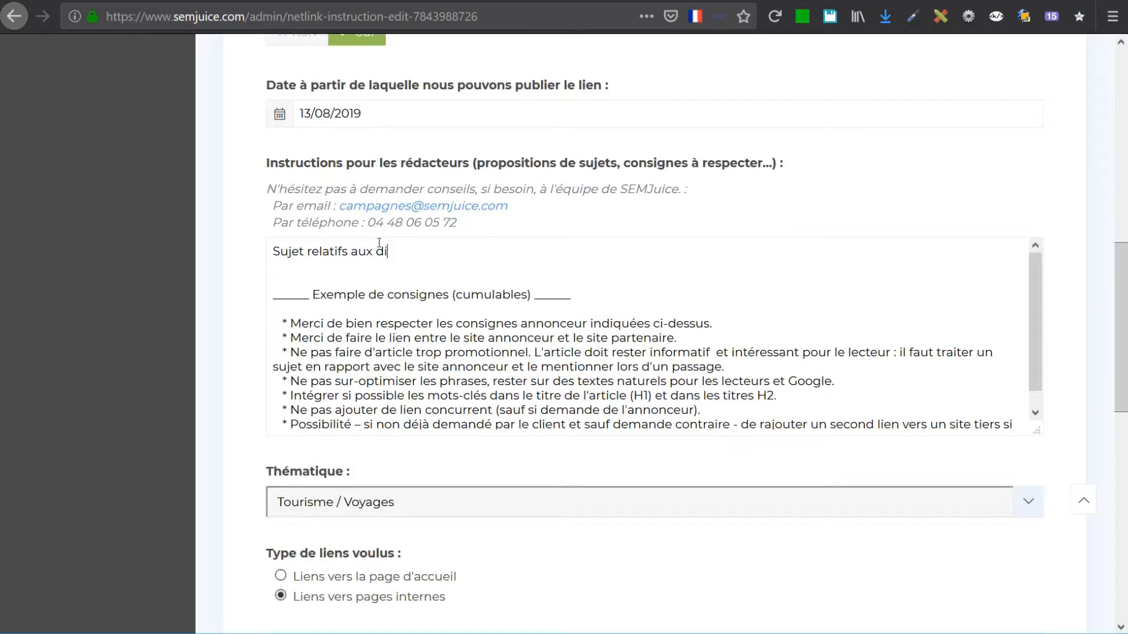
type("fférents hébergement que l'on peut retrouver autour de S")
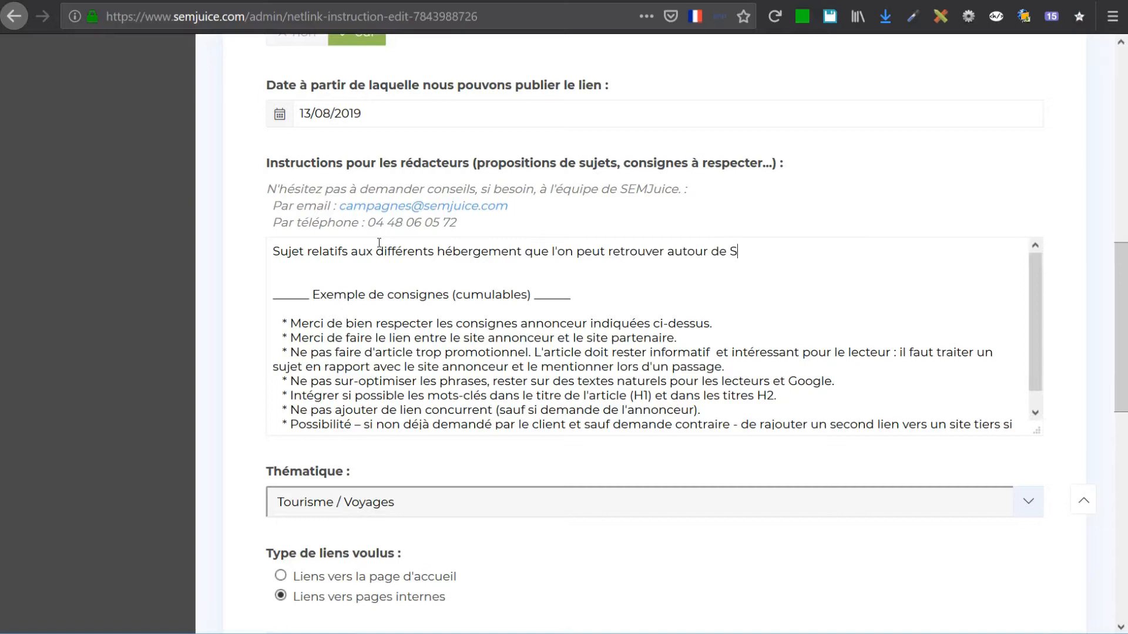
type("mmières")
Step: Set the anchor type of the Site web Raisin brief to broad anchors (expressions with several keywords)
scroll(480, 413, "down", 1)
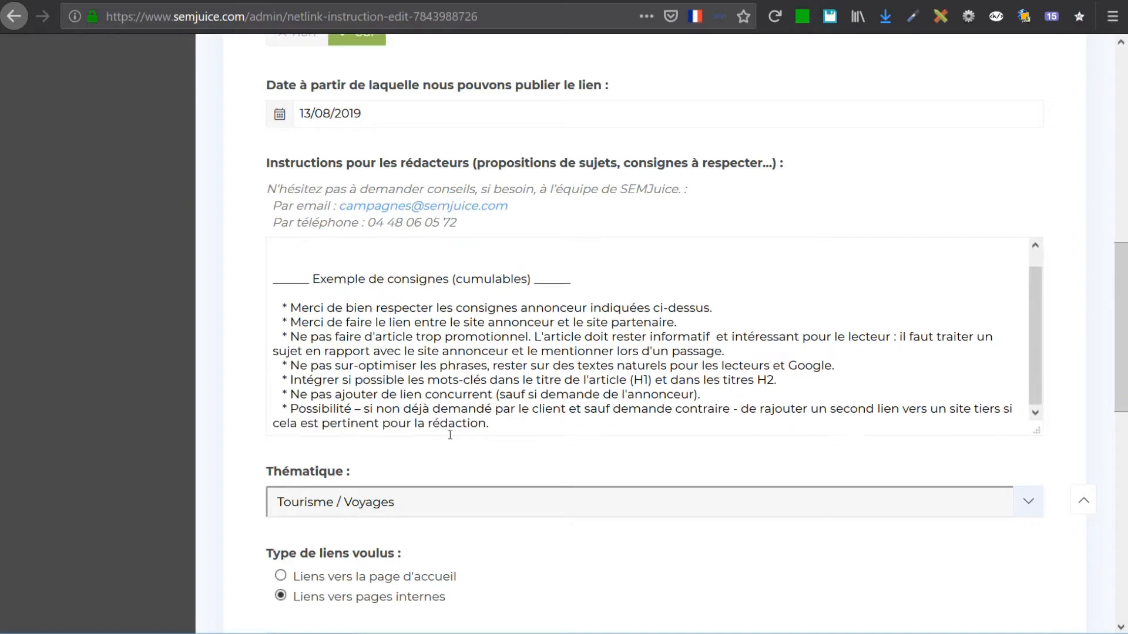
scroll(335, 393, "down", 4)
left_click_drag(379, 377, 597, 378)
left_click(624, 379)
scroll(616, 415, "down", 4)
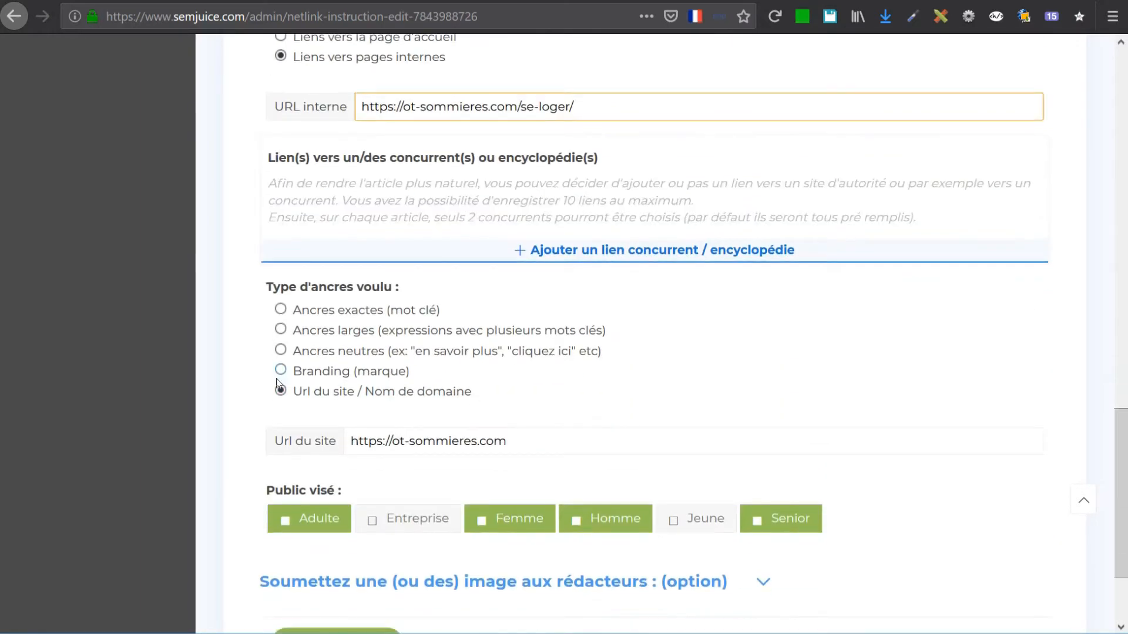
left_click(348, 332)
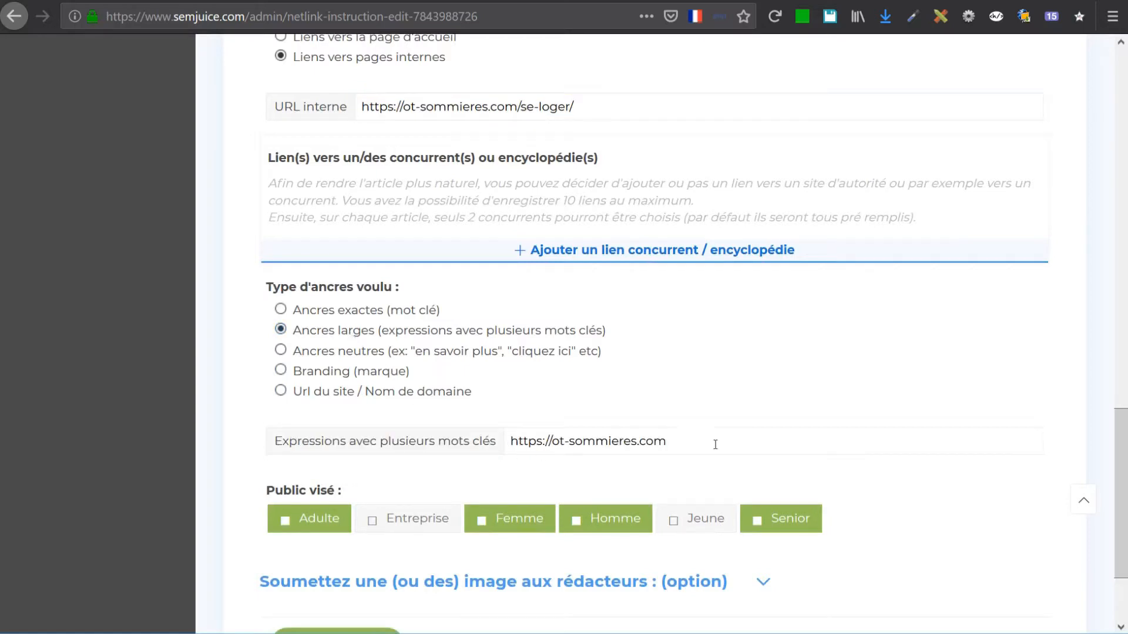
Step: Set the multi-keyword anchor expression to "les logements disponibles lors de ses vacances à Sommières"
left_click_drag(715, 445, 486, 436)
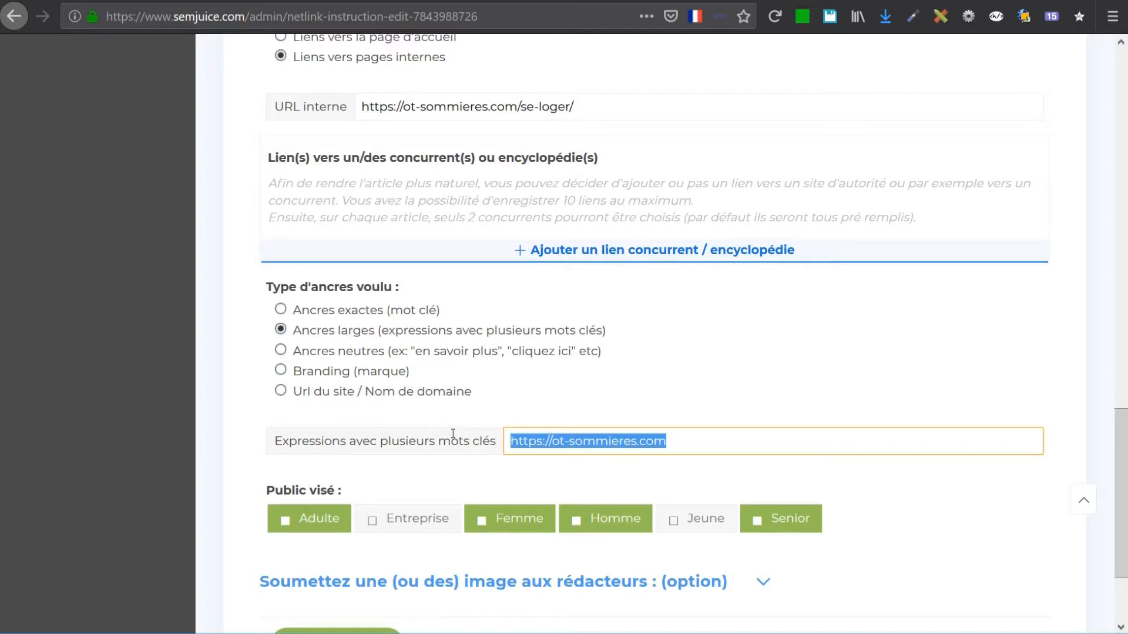
type("Li")
key("BackSpace")
key("BackSpace")
type("les différent")
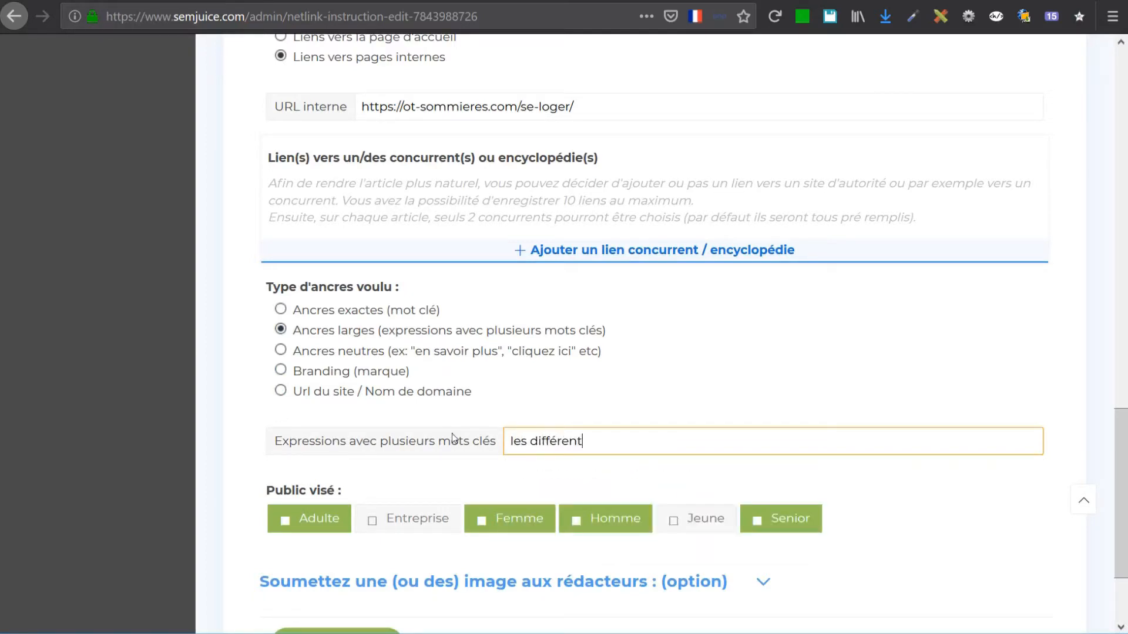
type("s logements dispo")
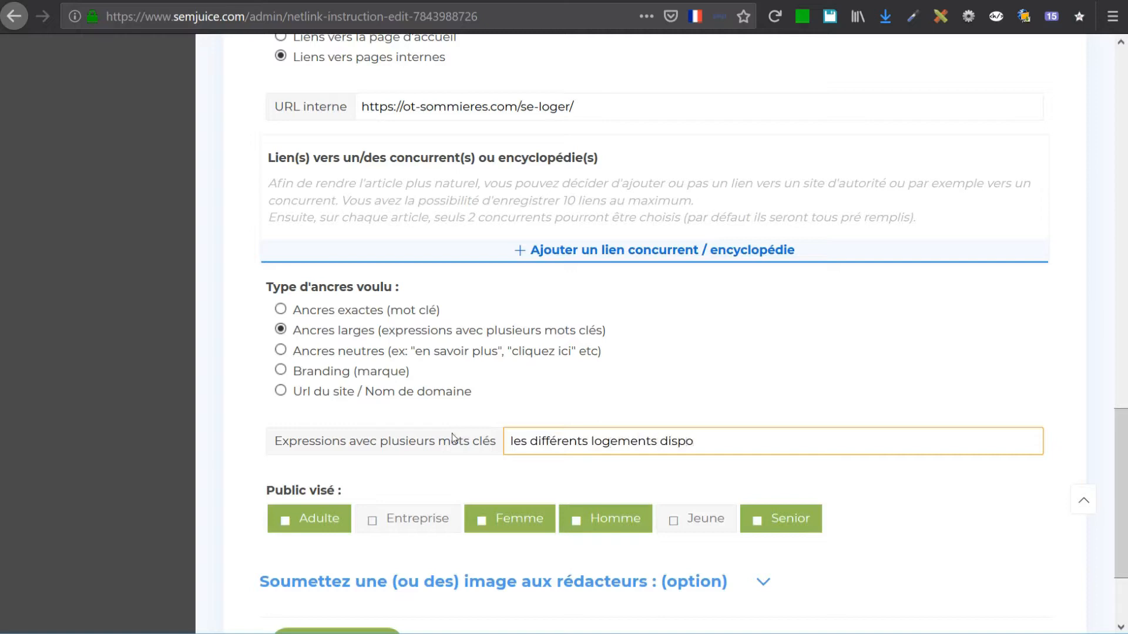
type("nibles lors de ses vacances à Sommières")
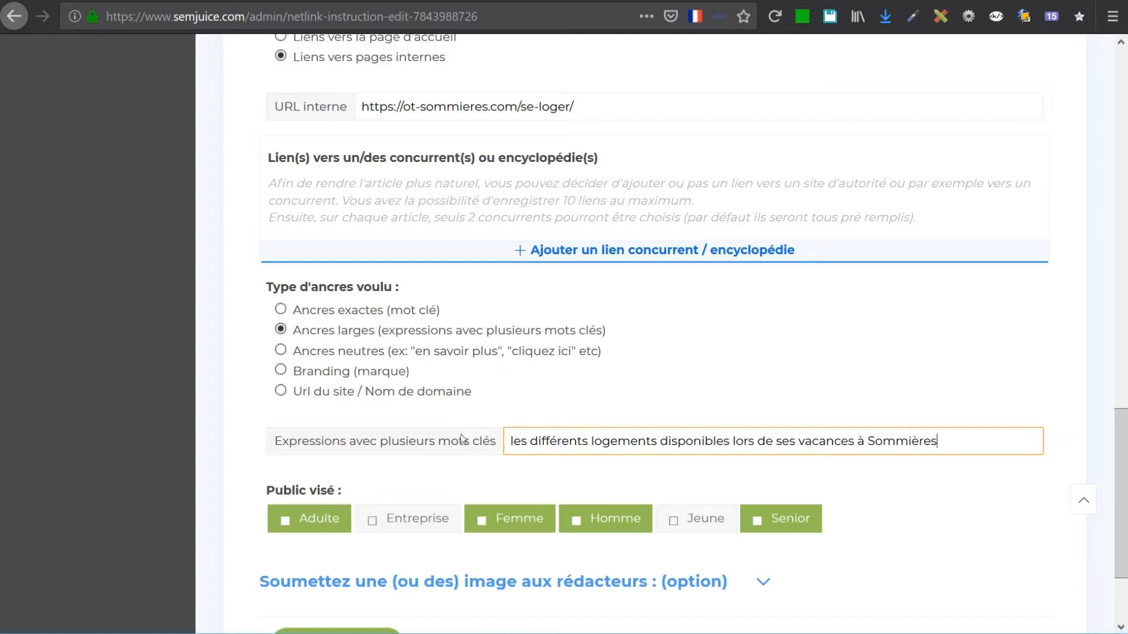
left_click_drag(591, 440, 532, 441)
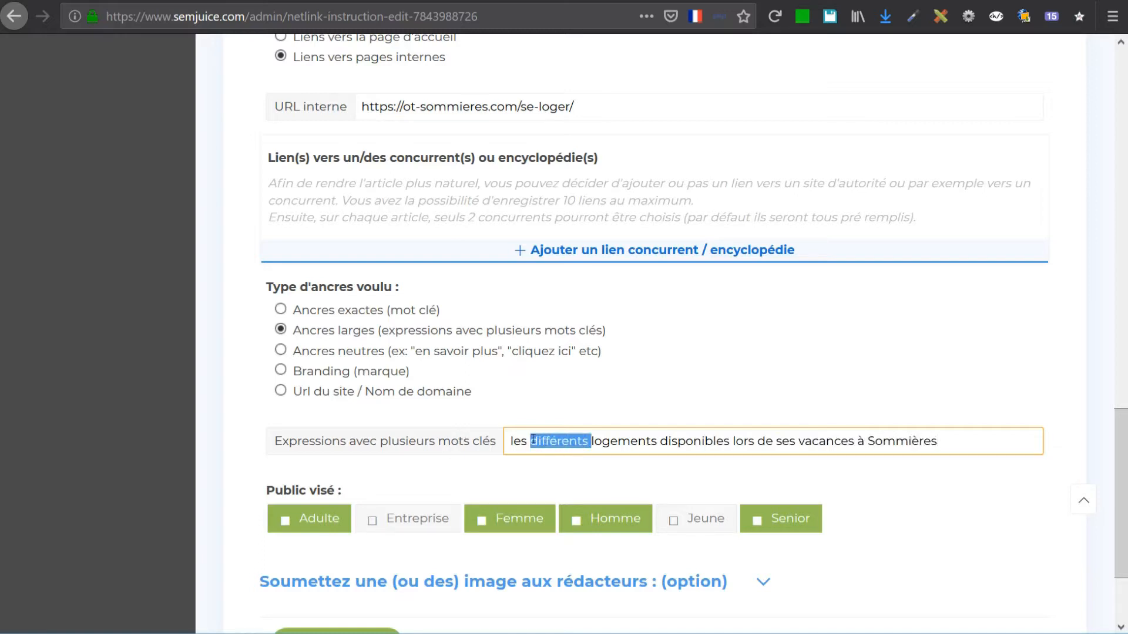
key("BackSpace")
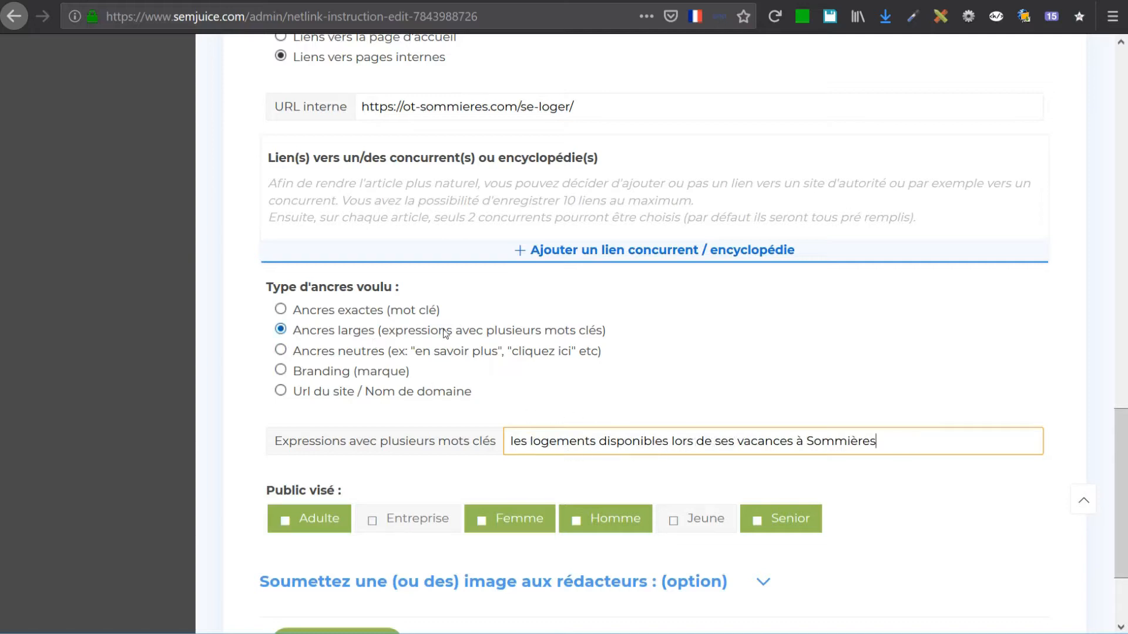
Step: Expand the optional image submission section for the writers, then save the Site web Raisin brief without adding images
scroll(596, 458, "down", 3)
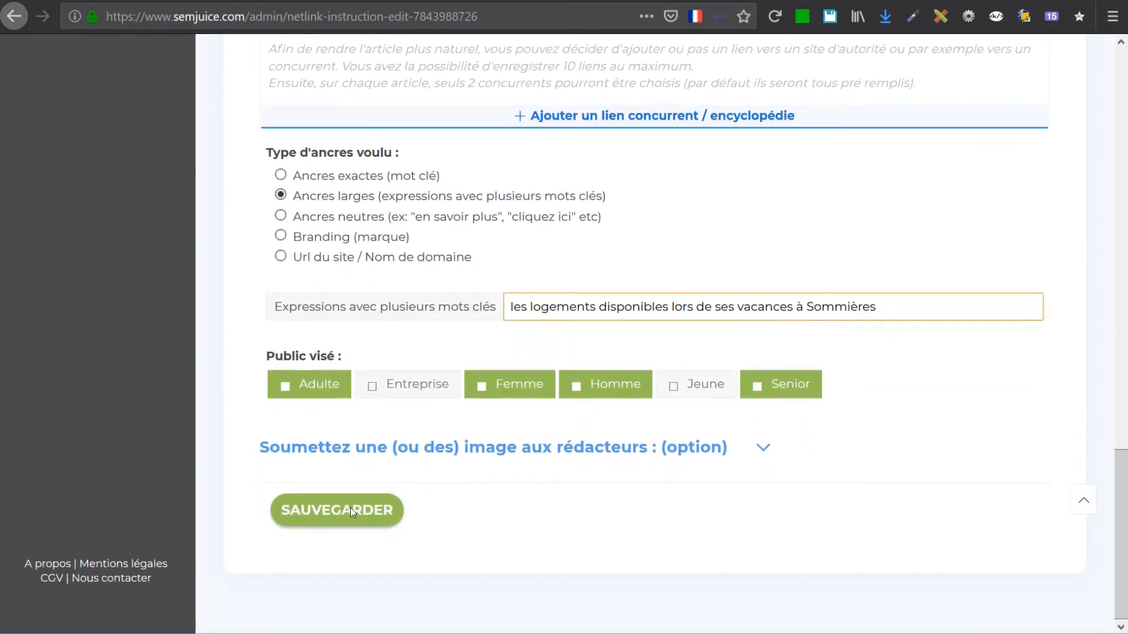
left_click(761, 454)
scroll(761, 458, "down", 3)
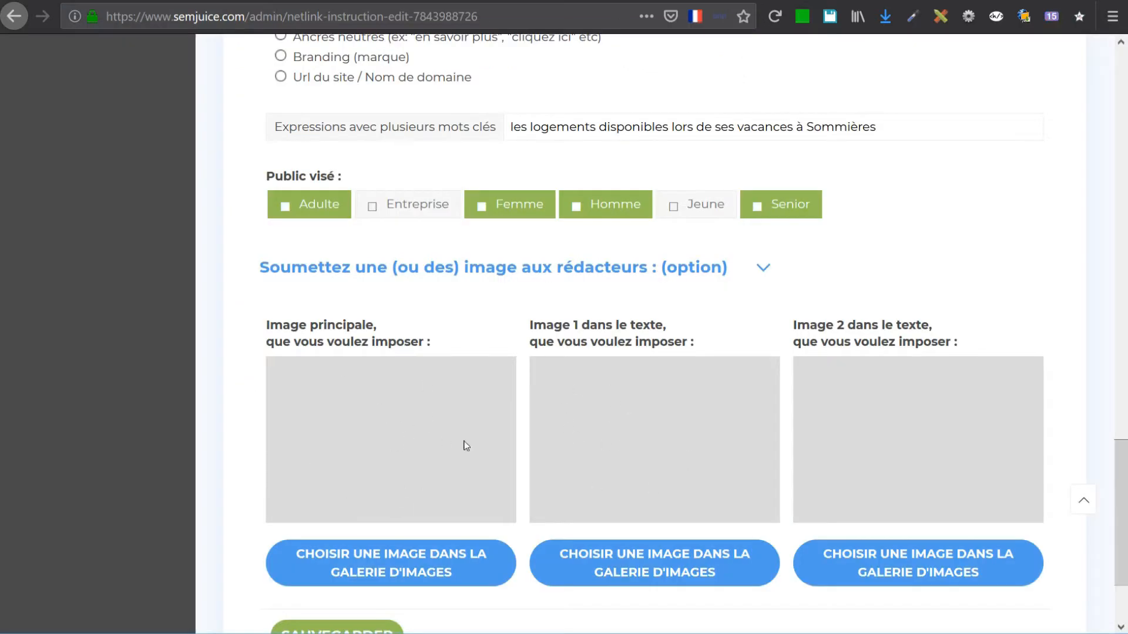
scroll(452, 456, "down", 3)
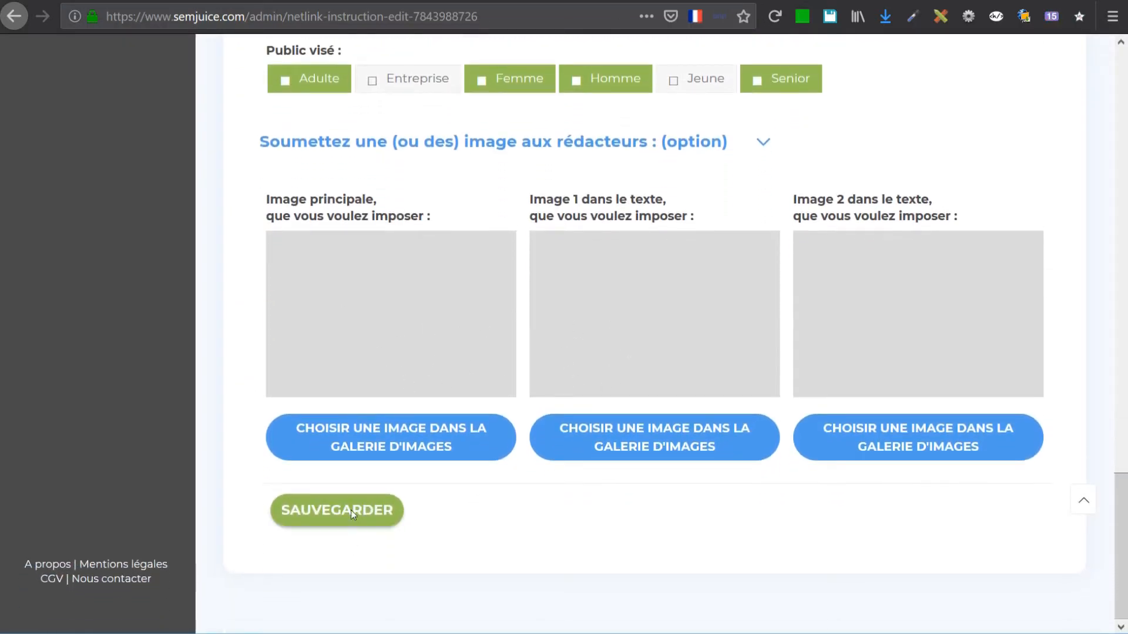
left_click(351, 509)
Step: Create the brief for the Site web + GNews "Orange" link using the OT Sommières template
scroll(524, 411, "down", 6)
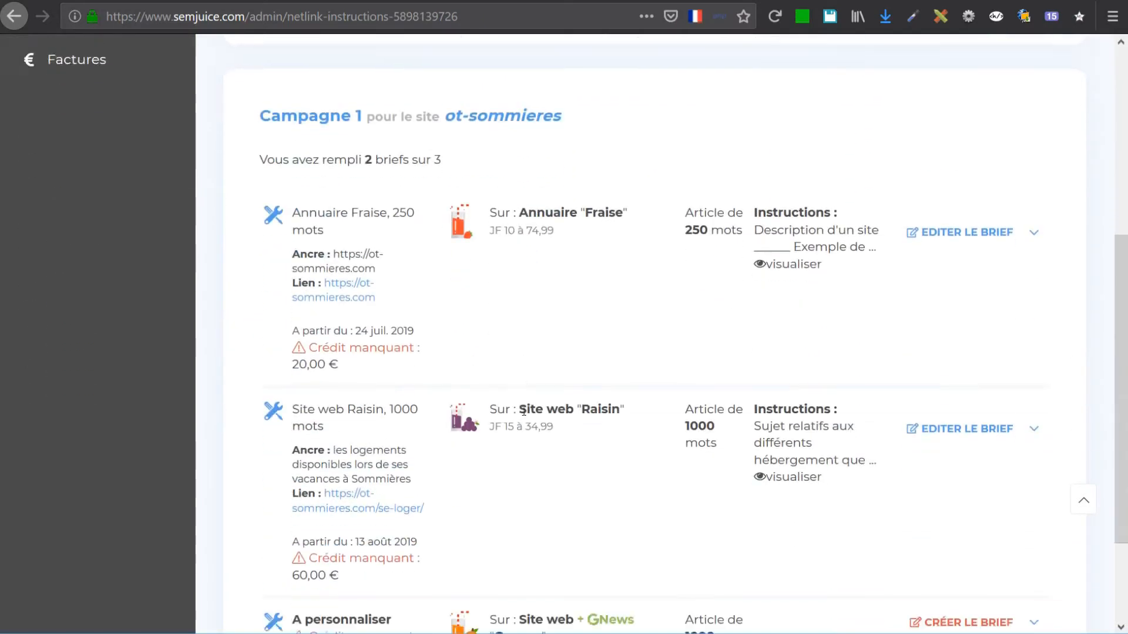
scroll(523, 411, "down", 1)
scroll(846, 462, "down", 2)
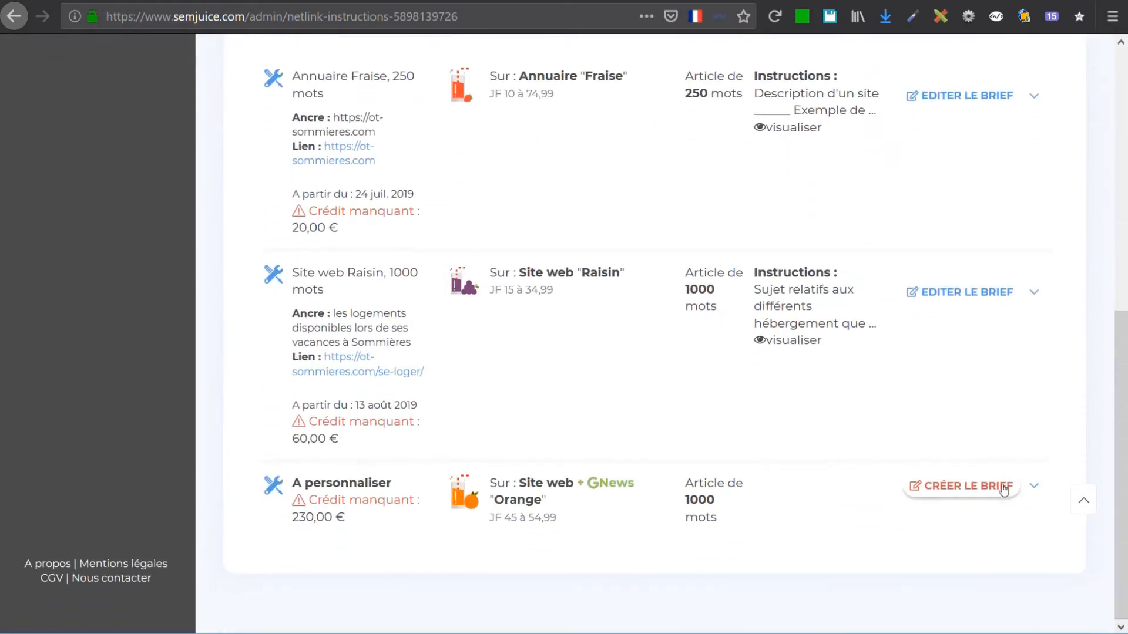
left_click(974, 496)
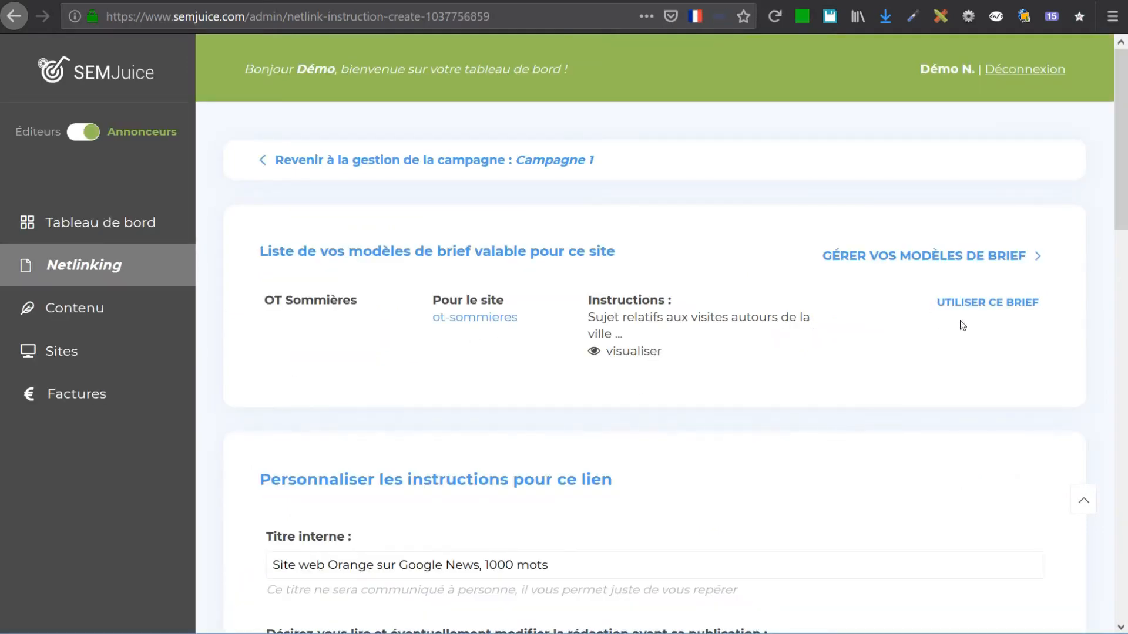
left_click(982, 306)
left_click(677, 323)
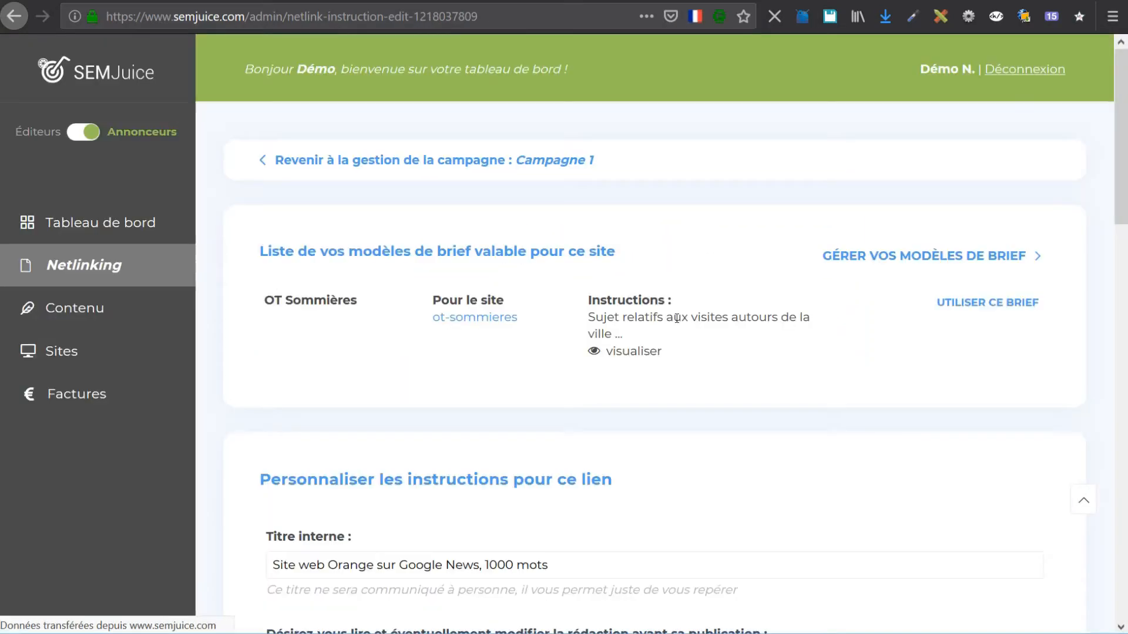
Step: Review the Orange brief's publication date, writer instructions, theme and link type as prefilled from the template
scroll(449, 316, "down", 4)
scroll(449, 316, "down", 3)
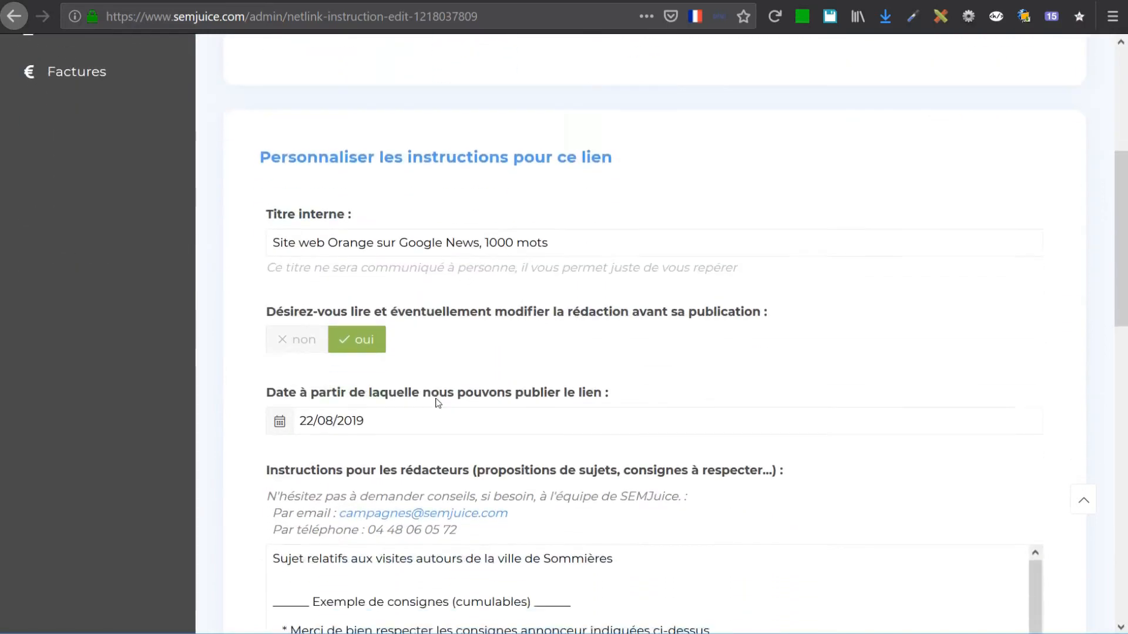
left_click(411, 294)
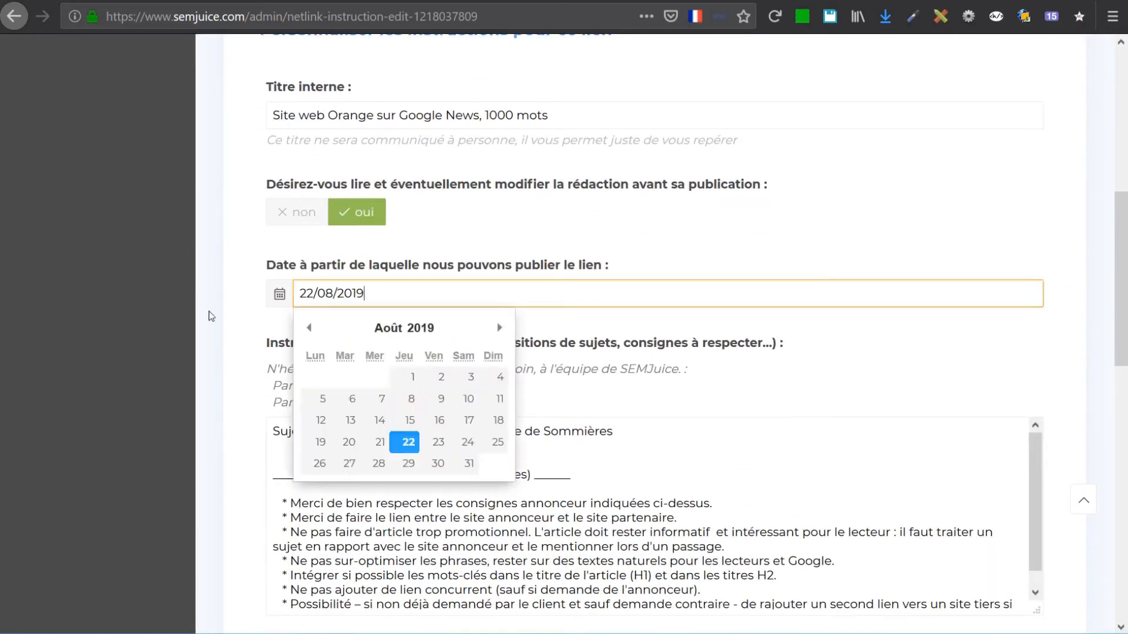
left_click(248, 316)
left_click_drag(646, 429, 272, 432)
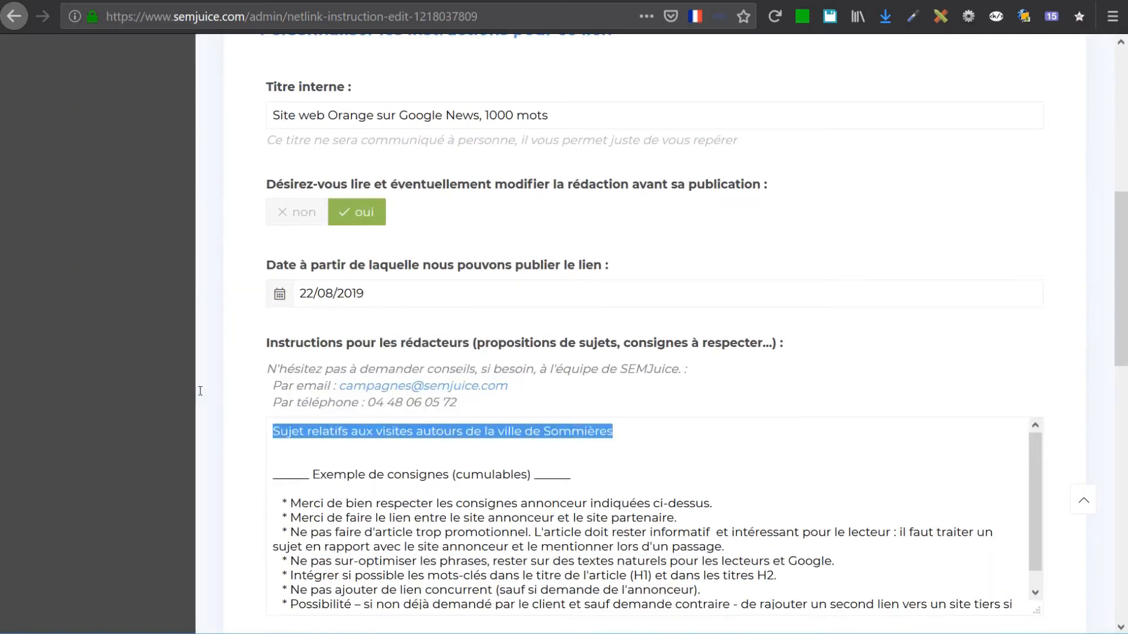
scroll(268, 423, "down", 5)
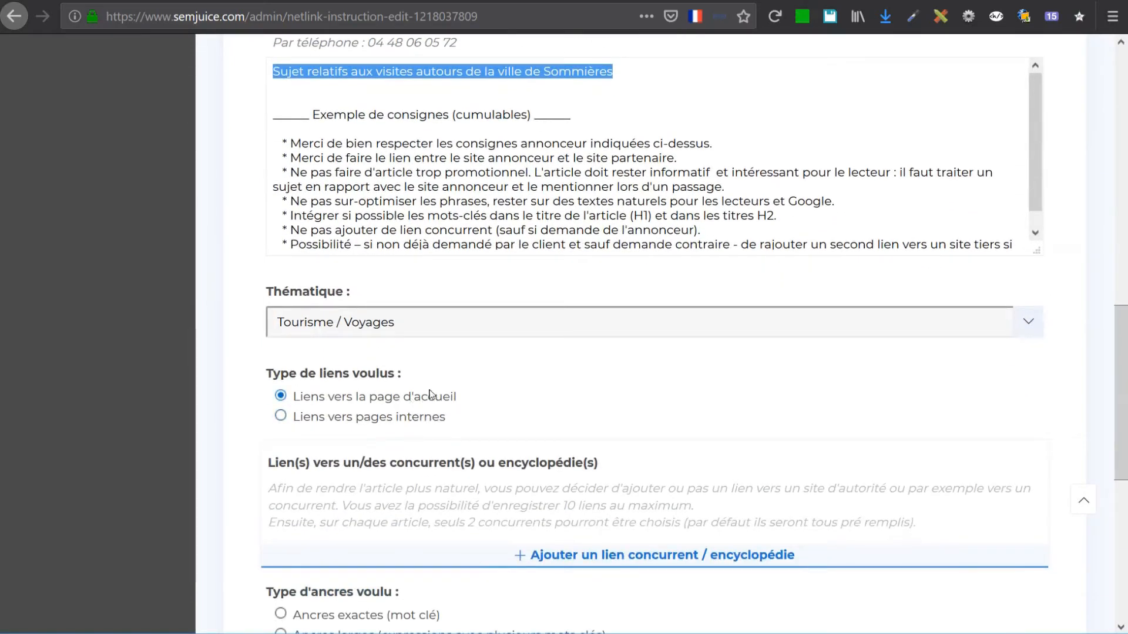
scroll(247, 423, "down", 4)
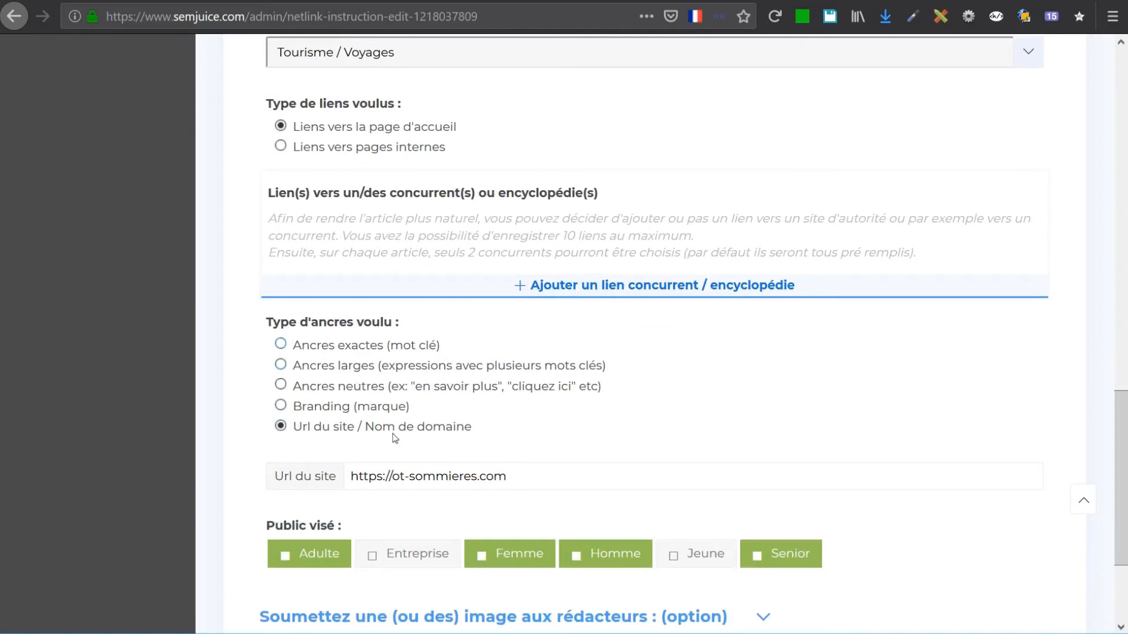
Step: Set the Orange brief's anchor type to Branding (marque) with the brand "OT Sommieres", and save the brief
left_click(369, 411)
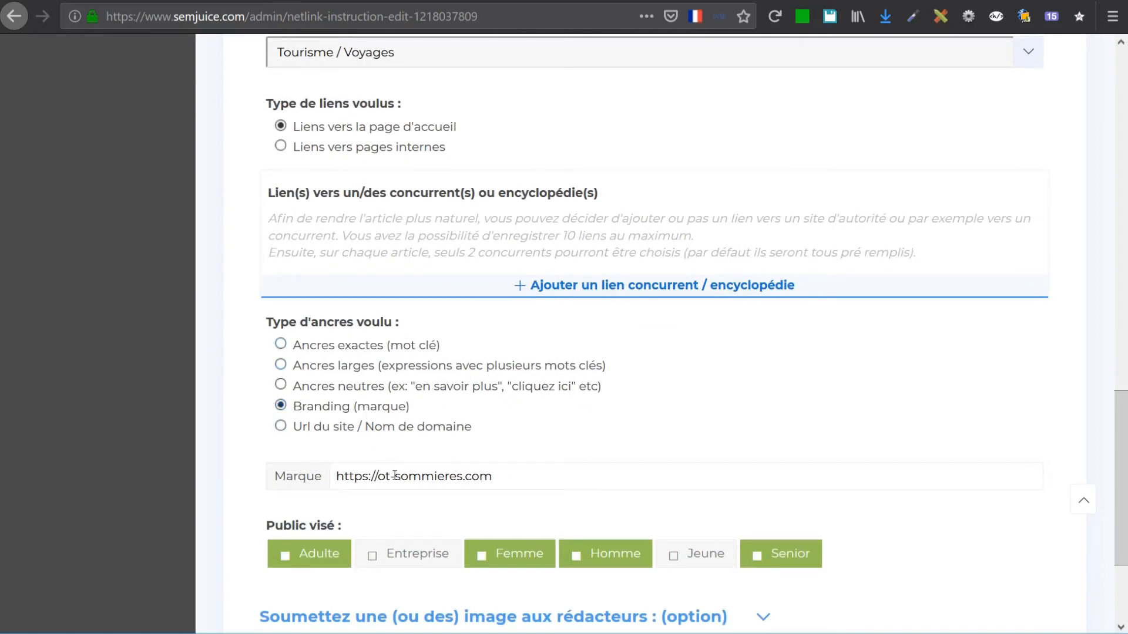
left_click_drag(396, 476, 222, 466)
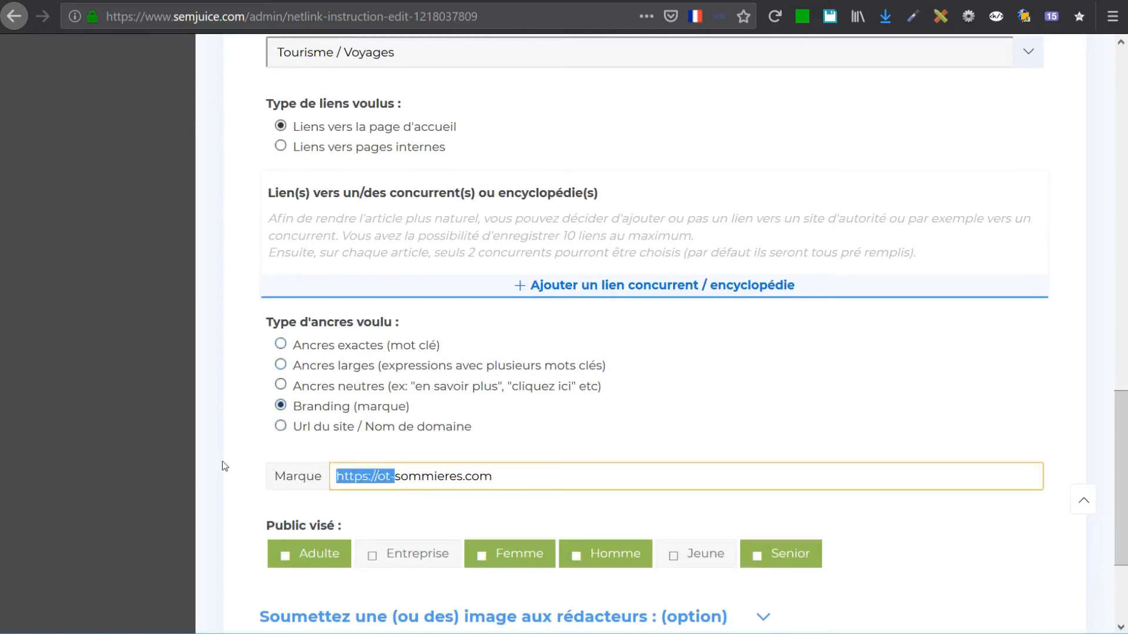
type("OT")
key("Delete")
type("S")
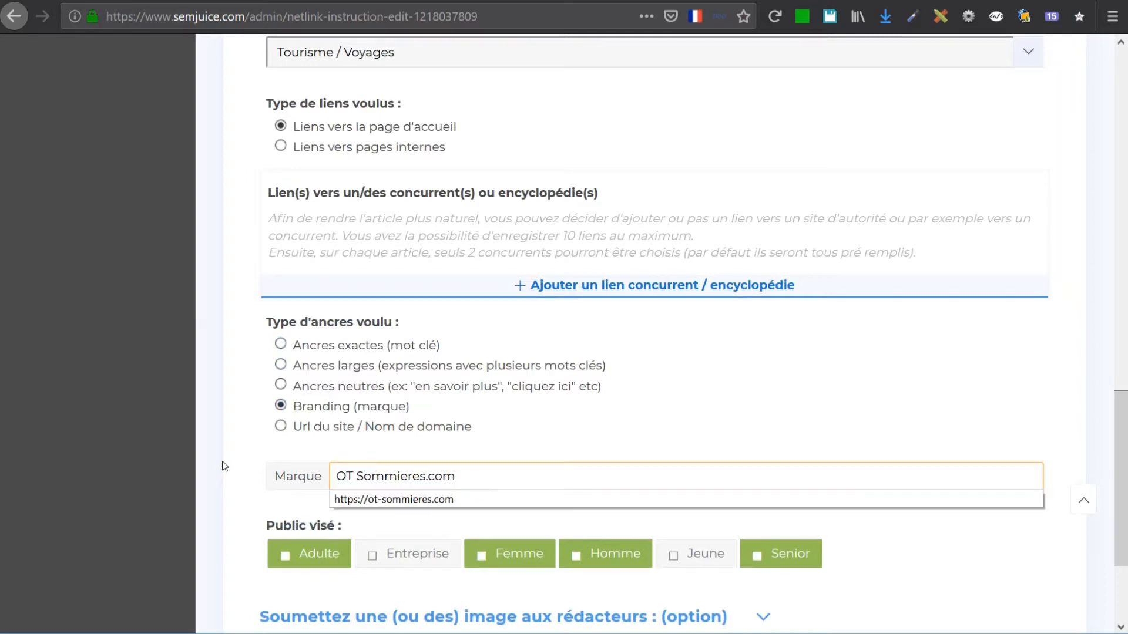
left_click_drag(432, 487, 520, 483)
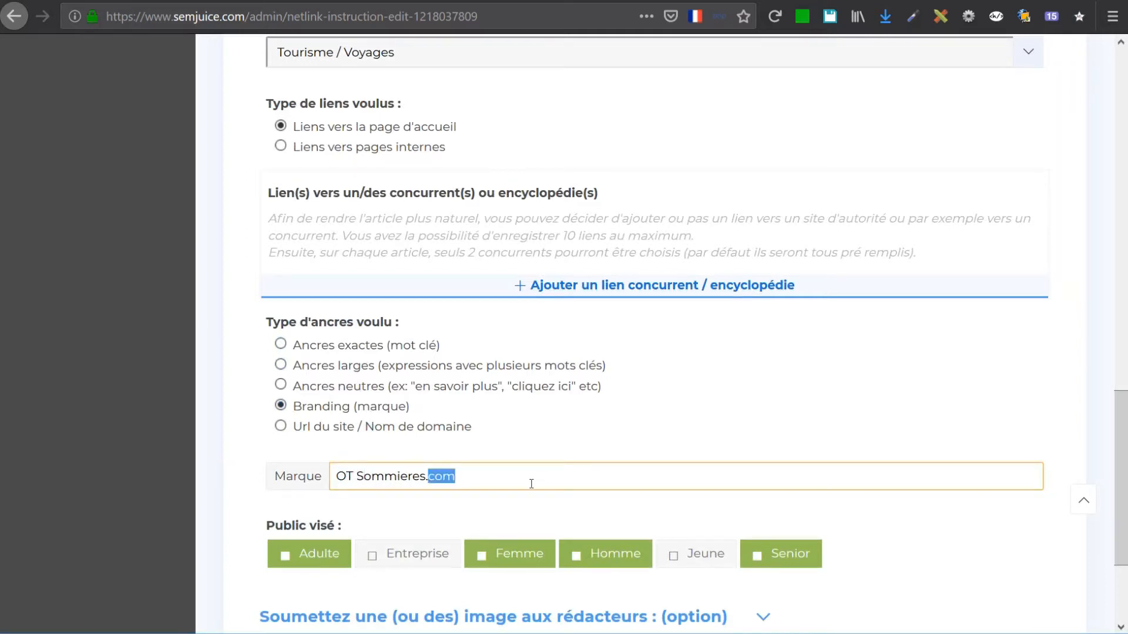
key("BackSpace")
key("BackSpace")
left_click(217, 414)
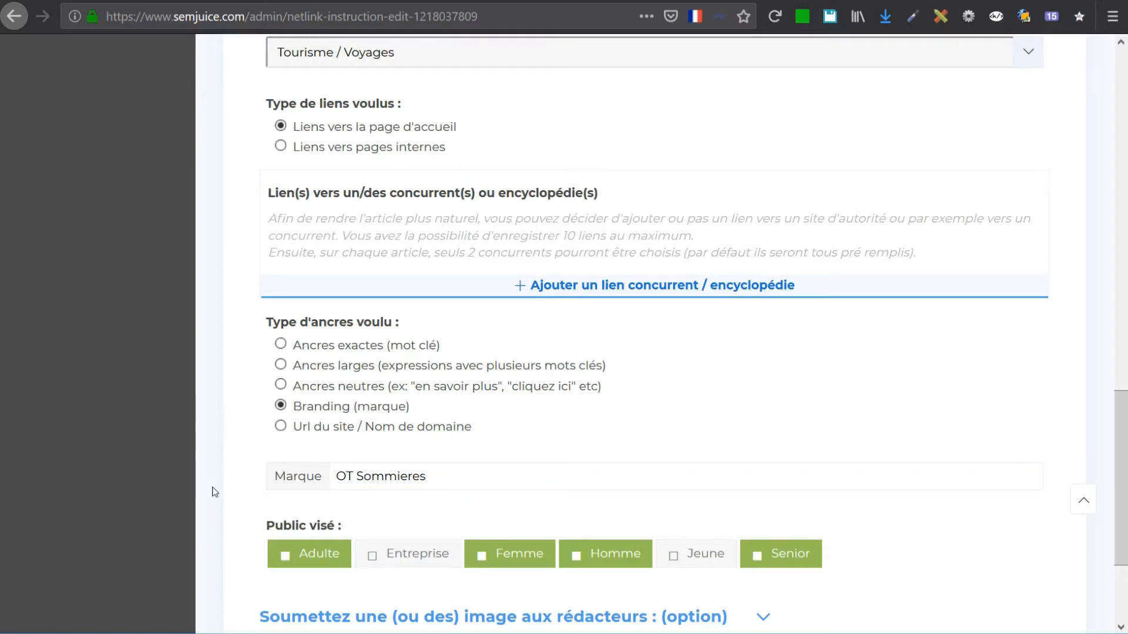
scroll(215, 490, "down", 3)
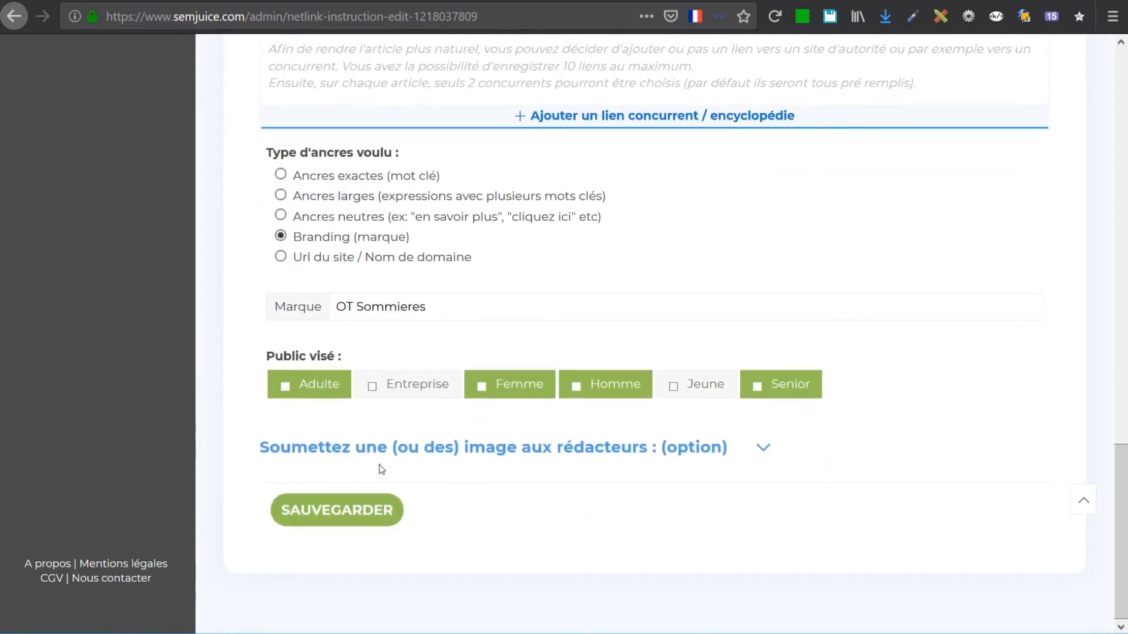
left_click(384, 516)
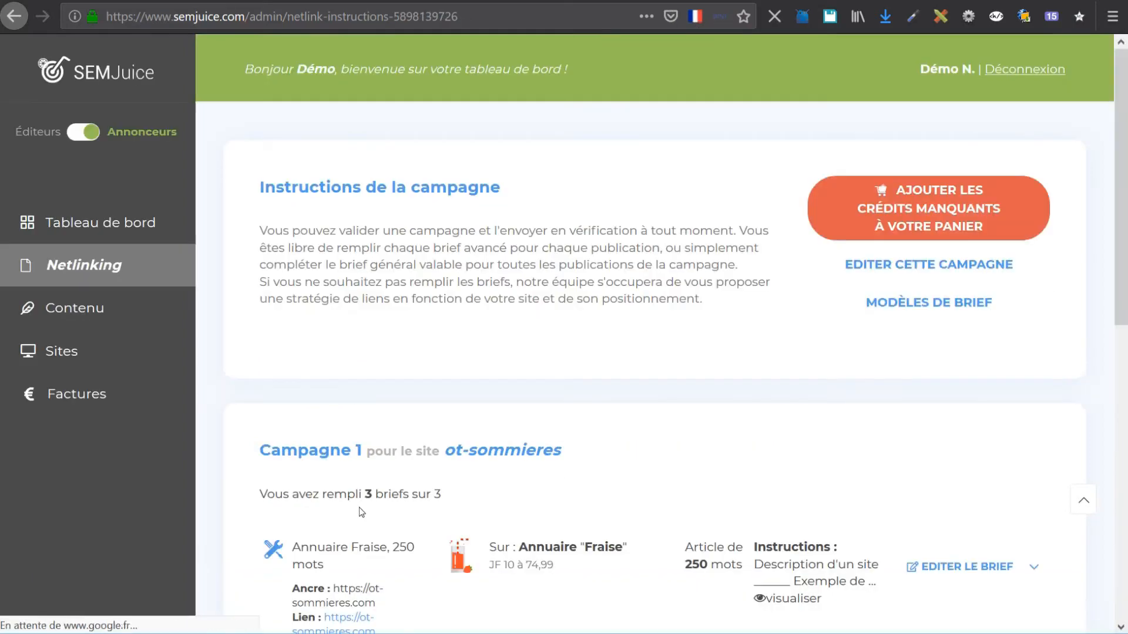
Step: Review the anchors, links, dates and missing credits of the briefs listed for the ot-sommieres campaign
scroll(450, 504, "down", 10)
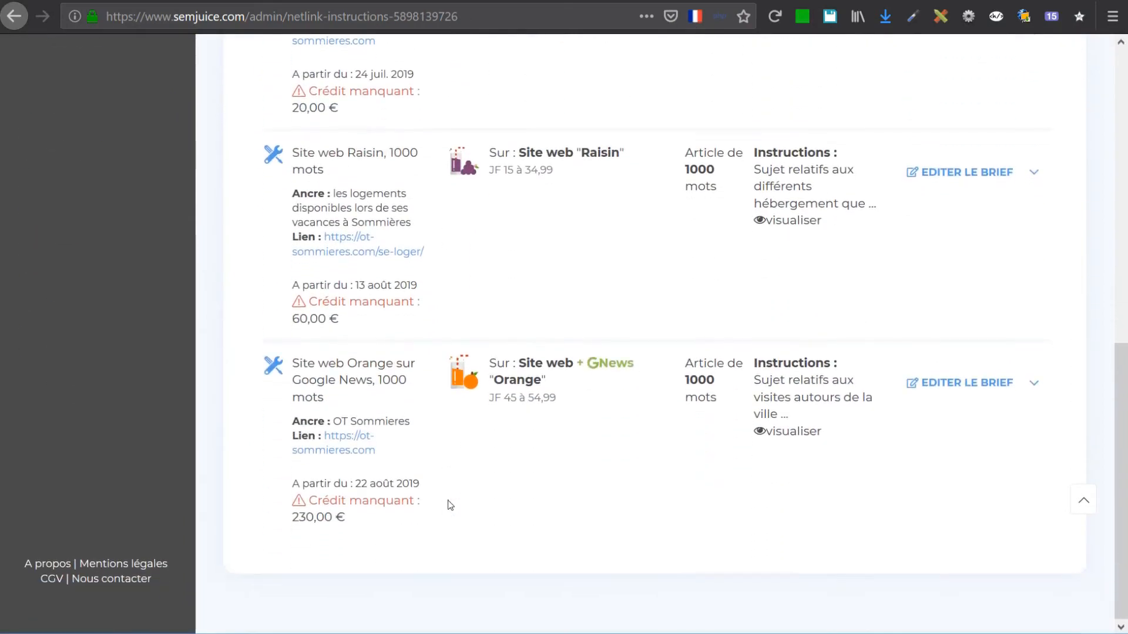
scroll(450, 504, "up", 5)
scroll(450, 504, "up", 5)
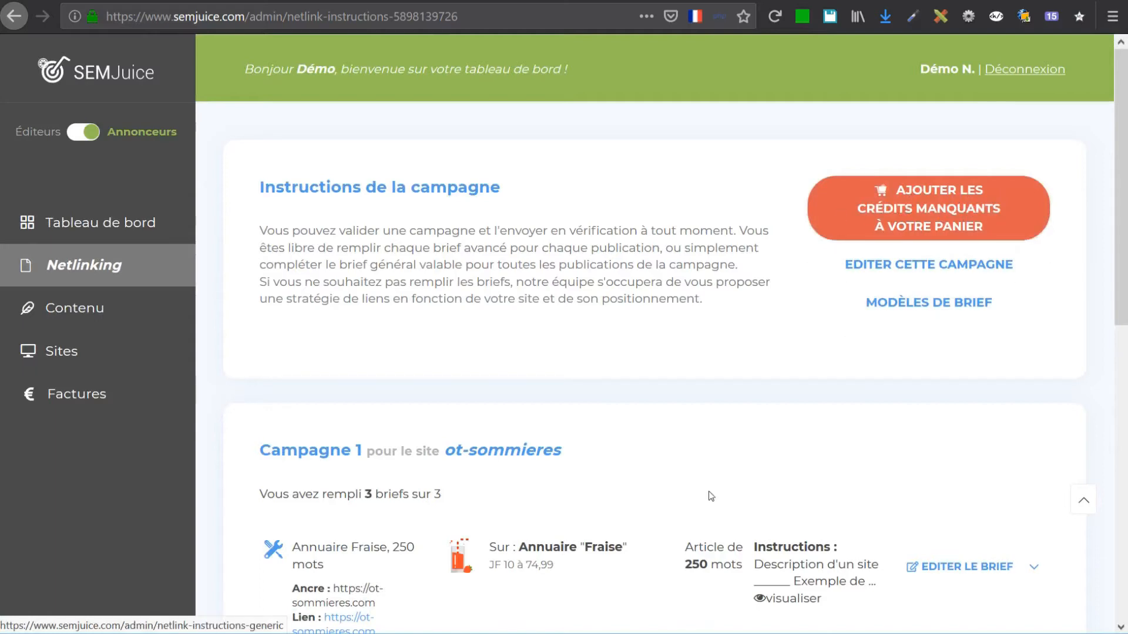
scroll(695, 479, "down", 3)
scroll(695, 478, "down", 2)
scroll(511, 568, "up", 5)
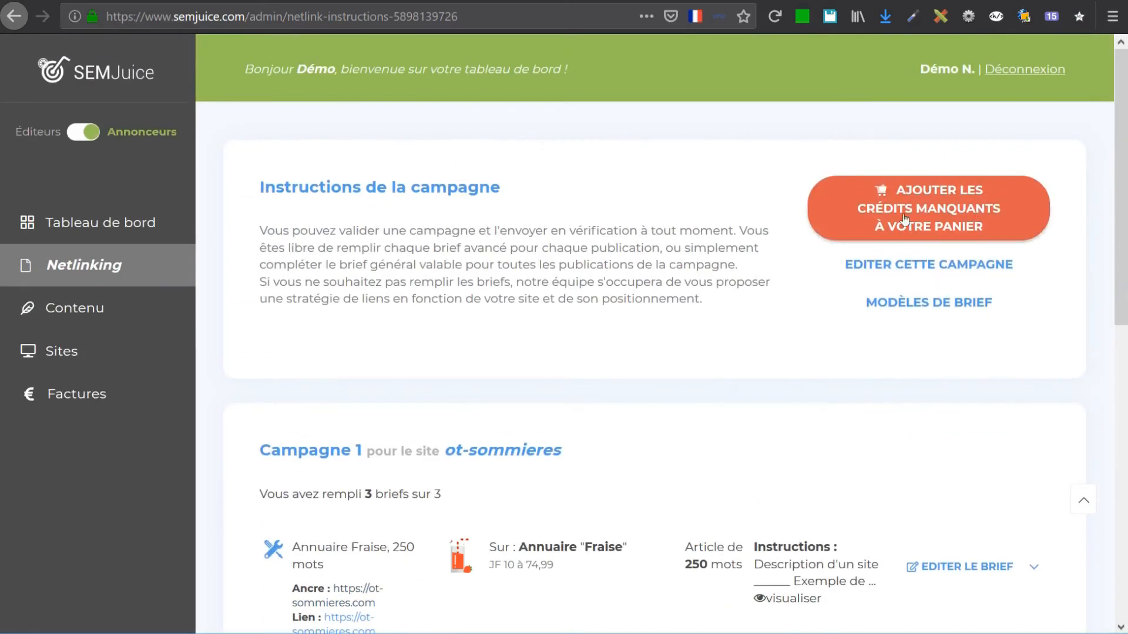
Step: Open the ot-sommieres campaign for editing and check its site, title and allocated credits
left_click(925, 269)
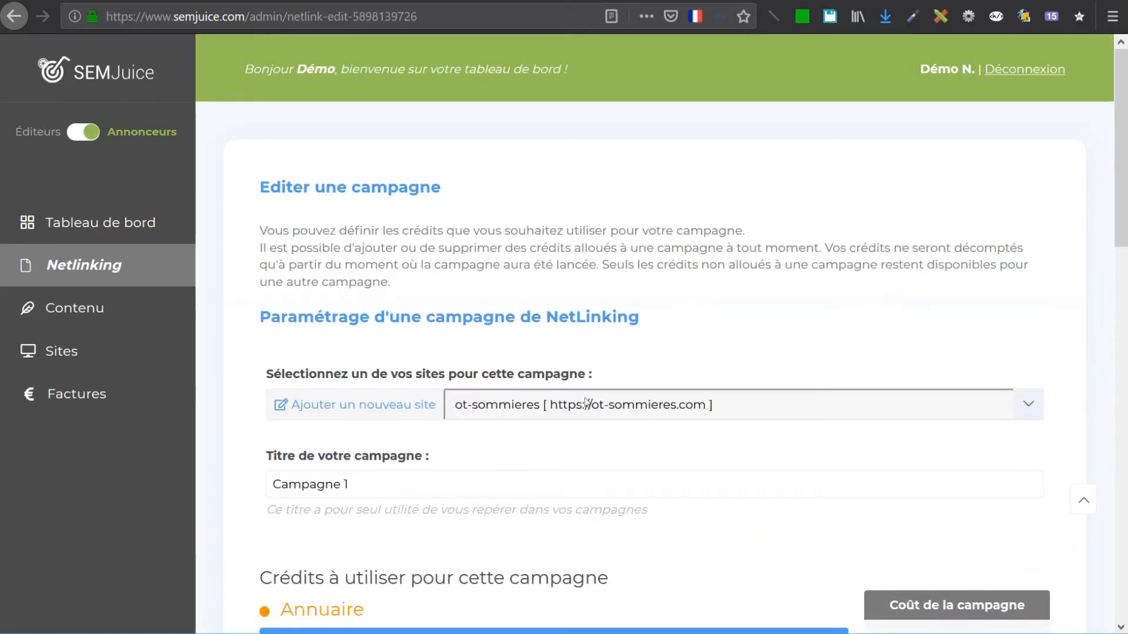
scroll(622, 477, "down", 4)
scroll(623, 493, "down", 4)
scroll(634, 523, "up", 8)
scroll(637, 529, "down", 1)
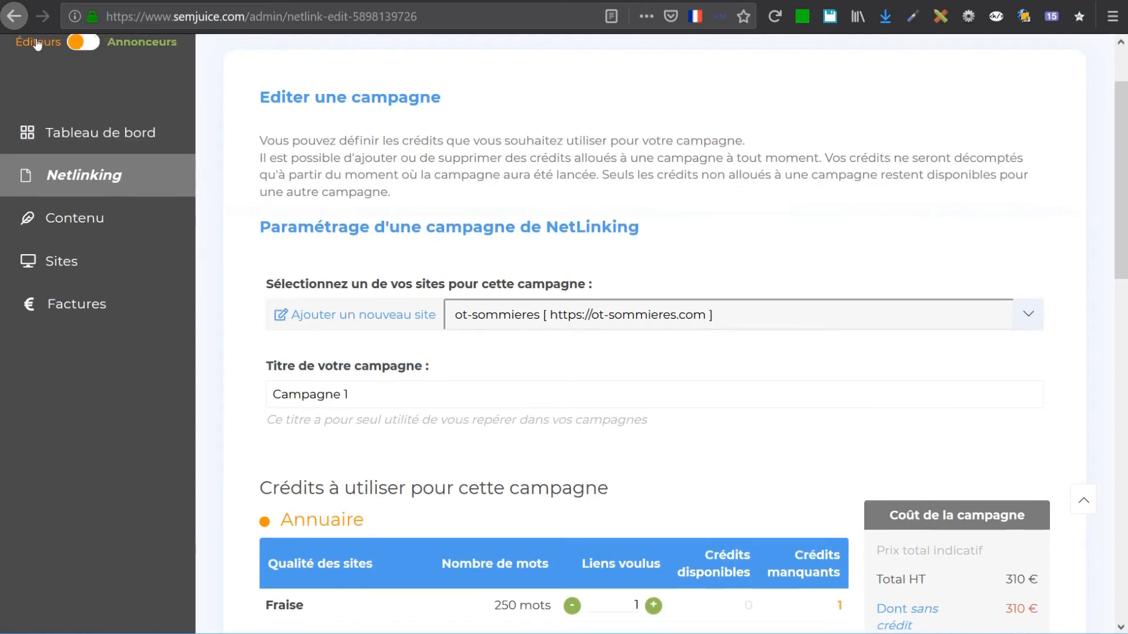
scroll(167, 132, "up", 2)
Step: Reopen the management page of the ot-sommieres Campagne 1 from the netlinking campaign list and look over its briefs
left_click(103, 267)
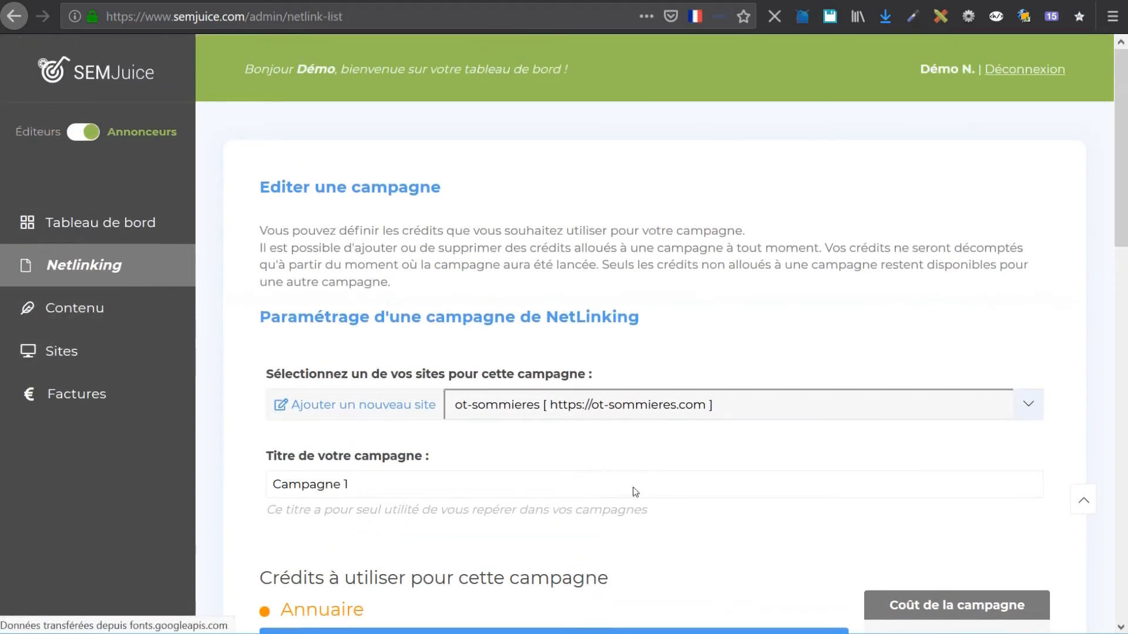
scroll(643, 470, "down", 5)
left_click(972, 424)
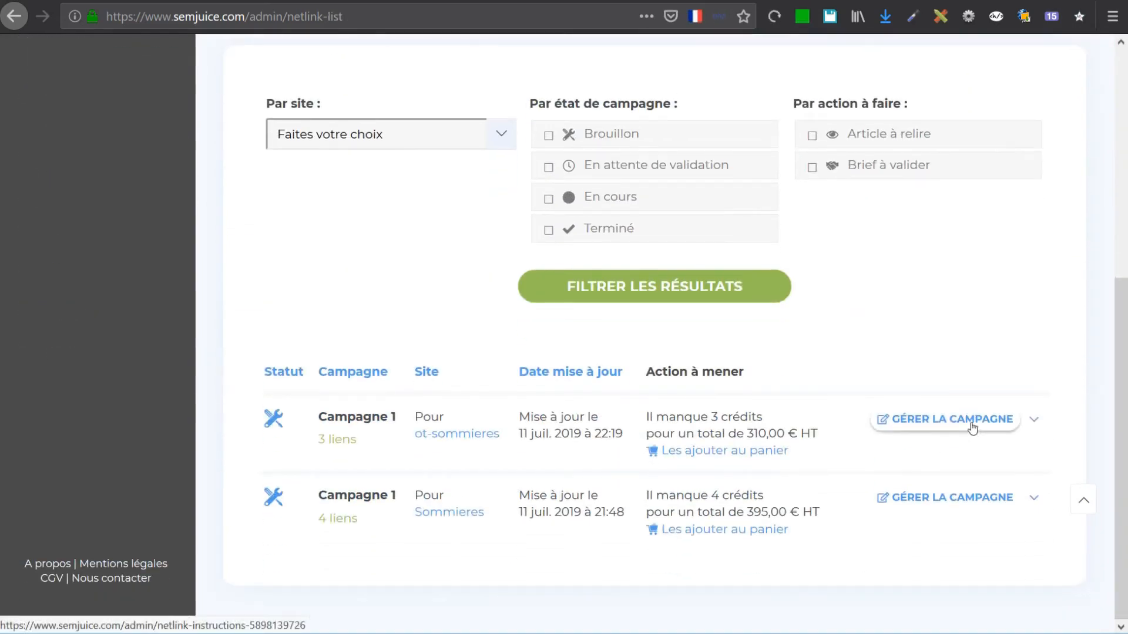
scroll(899, 438, "down", 3)
scroll(916, 329, "up", 3)
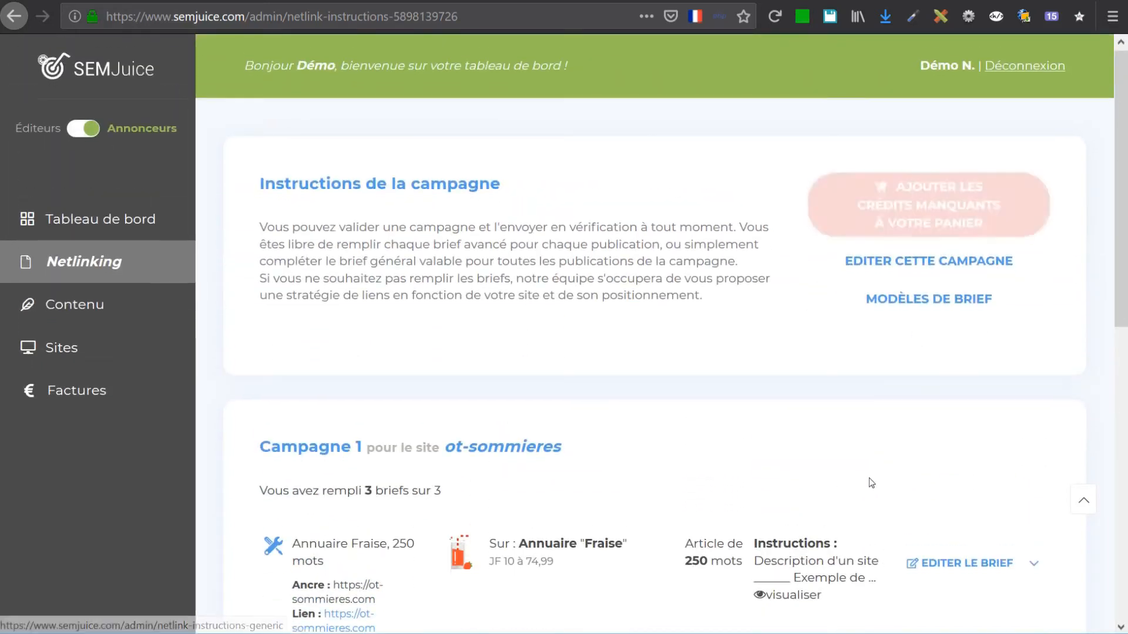
scroll(871, 486, "down", 2)
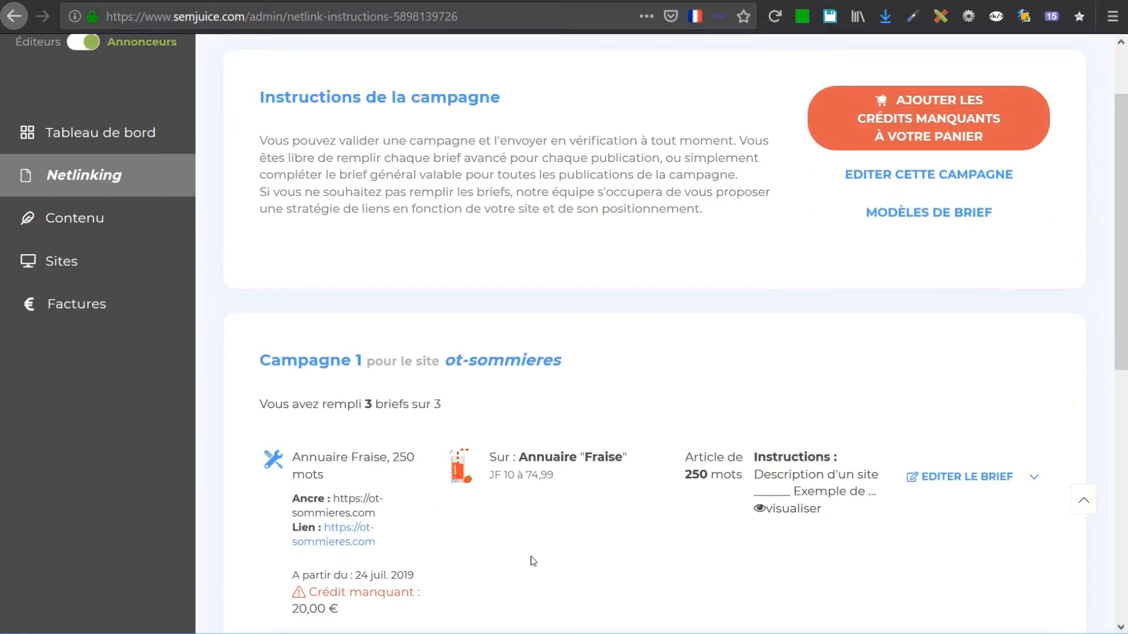
scroll(566, 529, "down", 7)
scroll(597, 555, "up", 10)
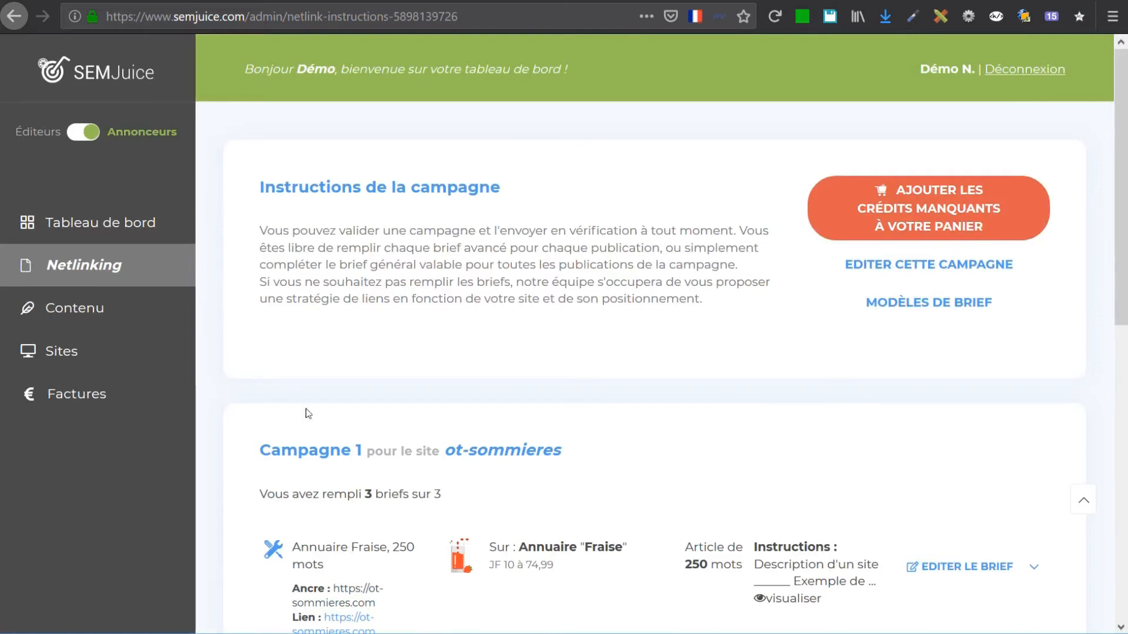
Step: Display the deletion options for the Annuaire Fraise brief in Campagne 1 and check its missing credit
scroll(725, 394, "down", 5)
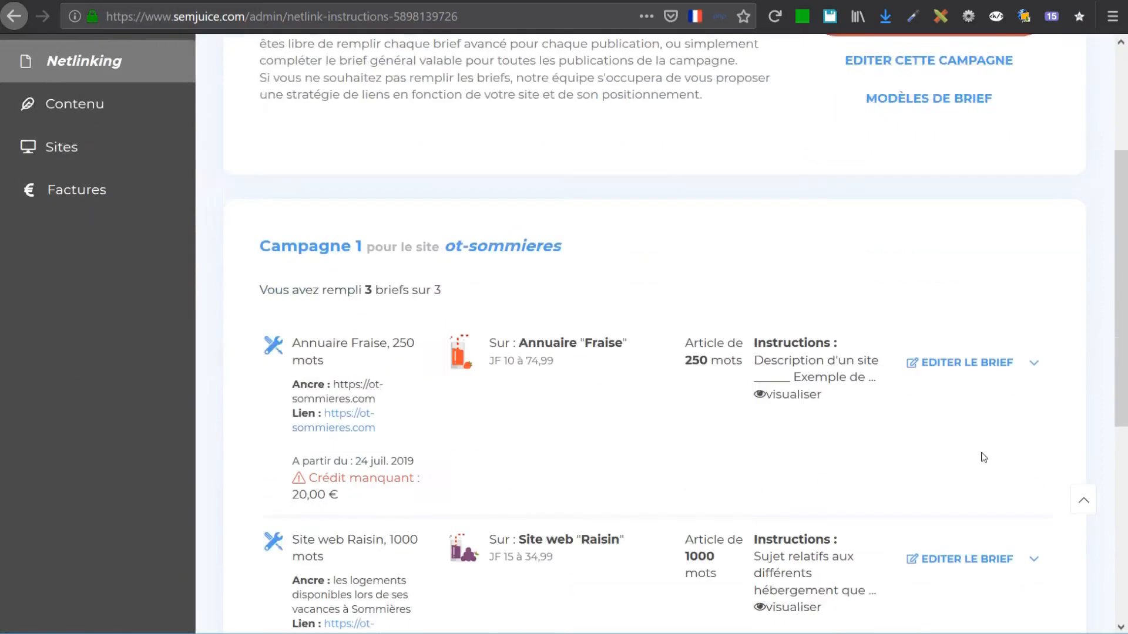
left_click(1036, 304)
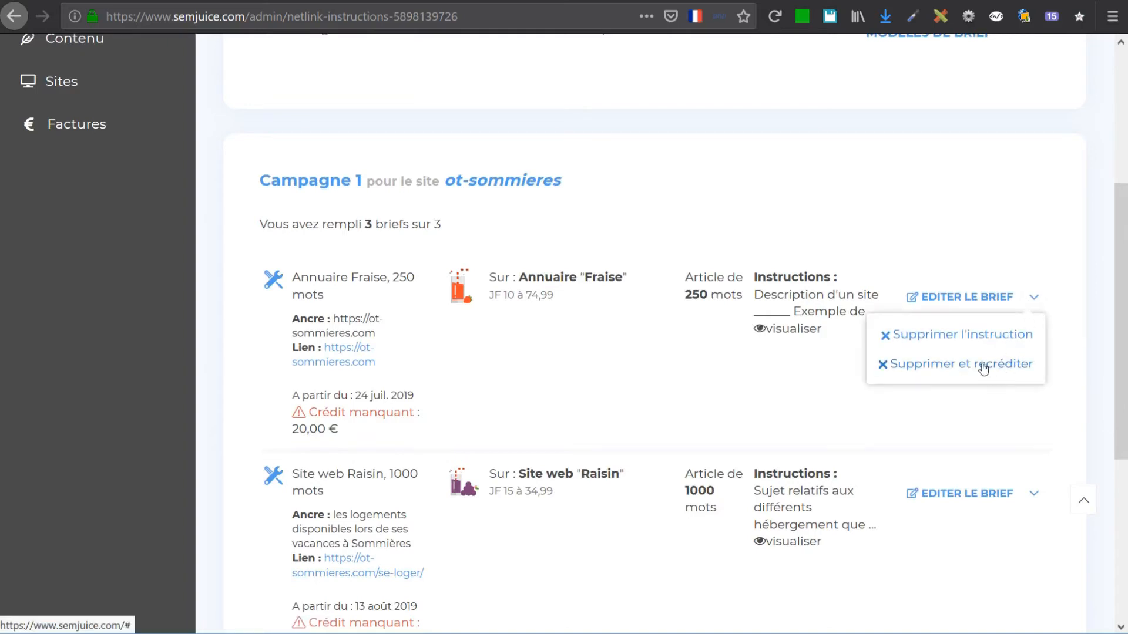
left_click_drag(307, 414, 431, 426)
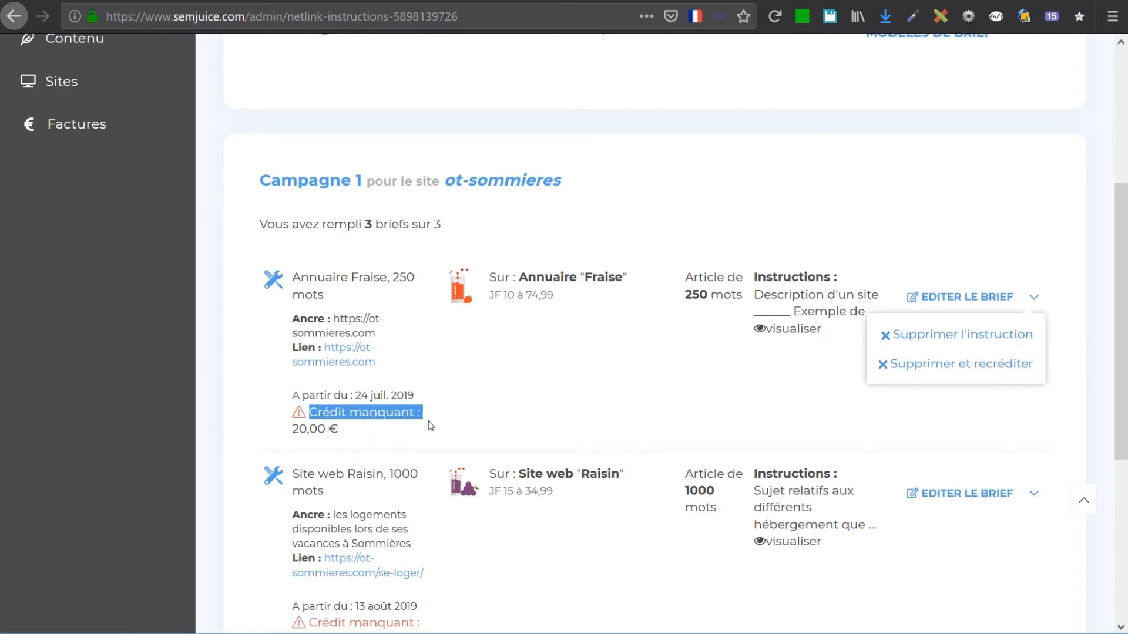
left_click(481, 425)
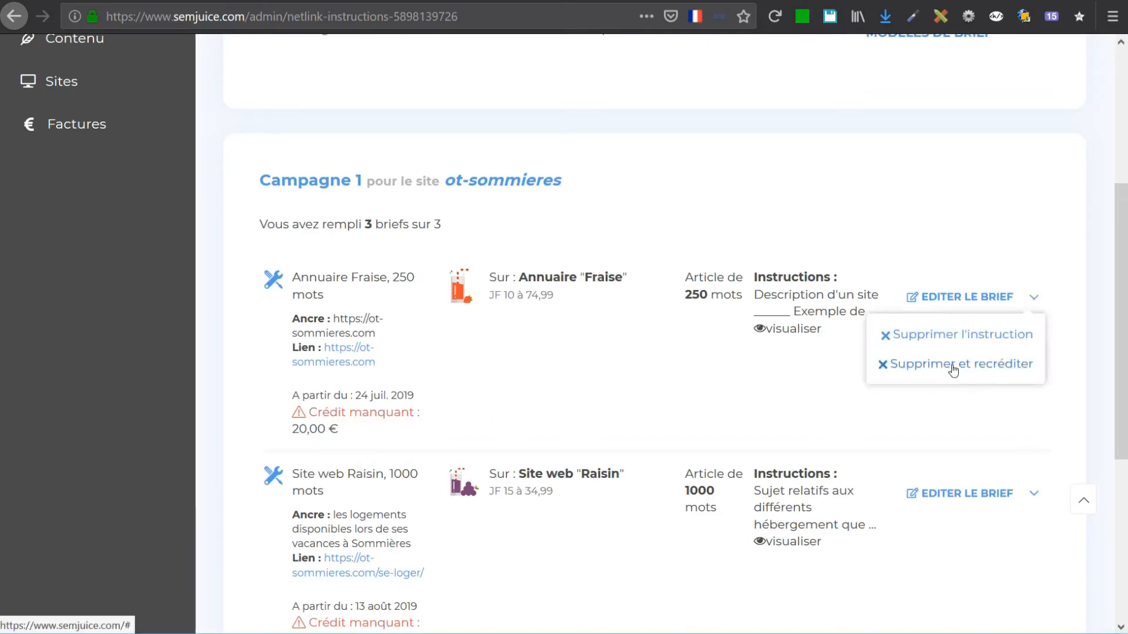
scroll(589, 411, "up", 5)
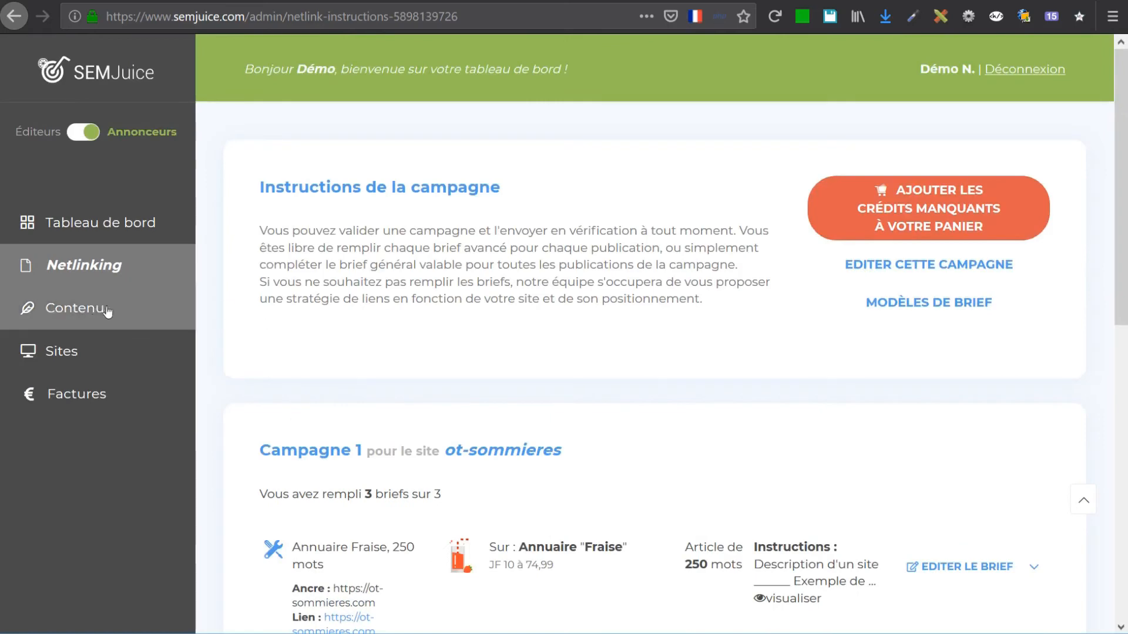
Step: Open the image upload page of the CCI Hérault site from the site list and look it over
left_click(62, 350)
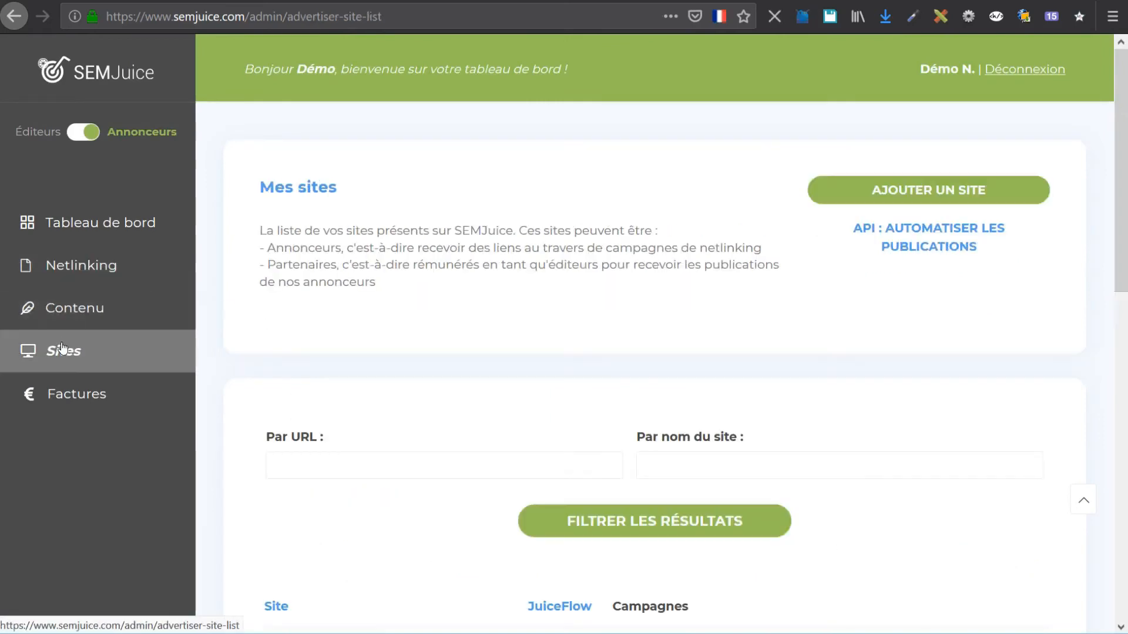
scroll(517, 373, "down", 5)
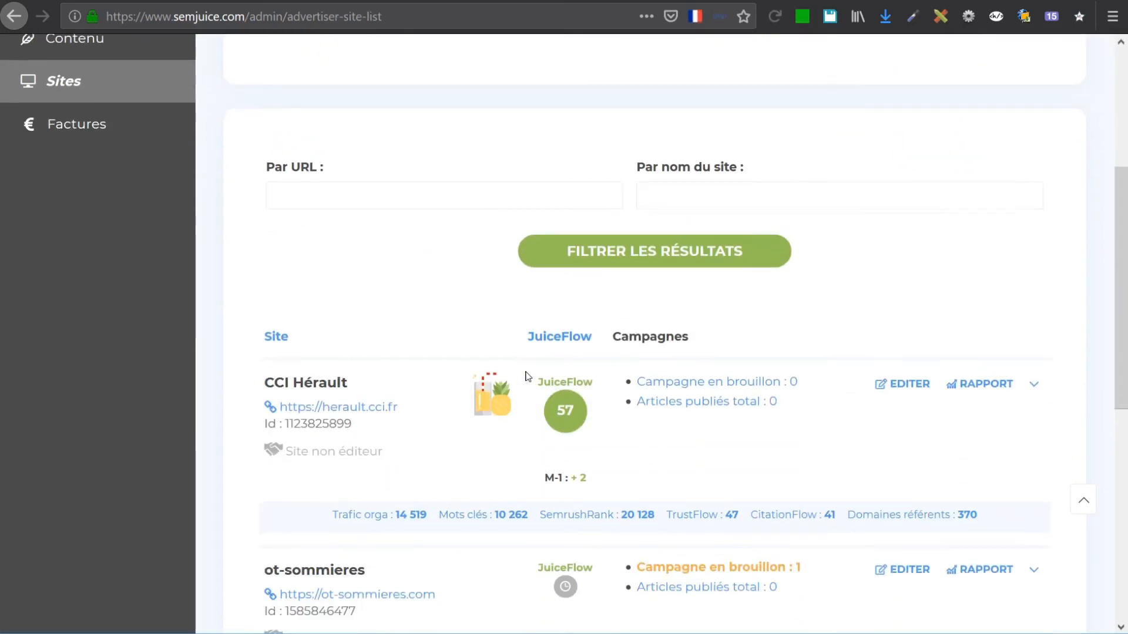
left_click(1042, 387)
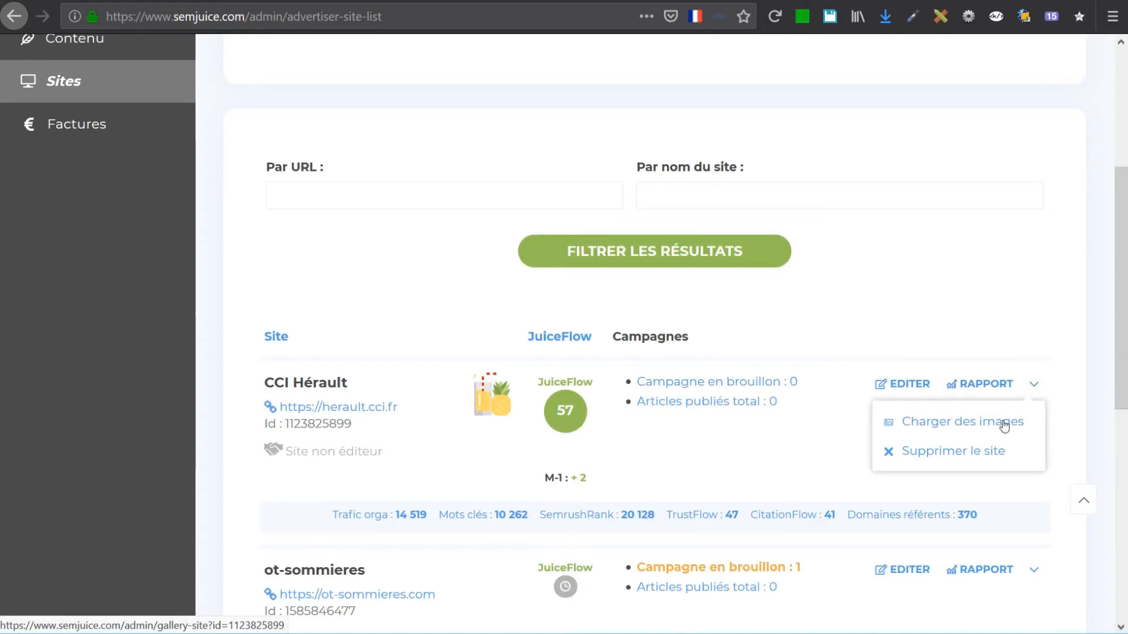
left_click(964, 423)
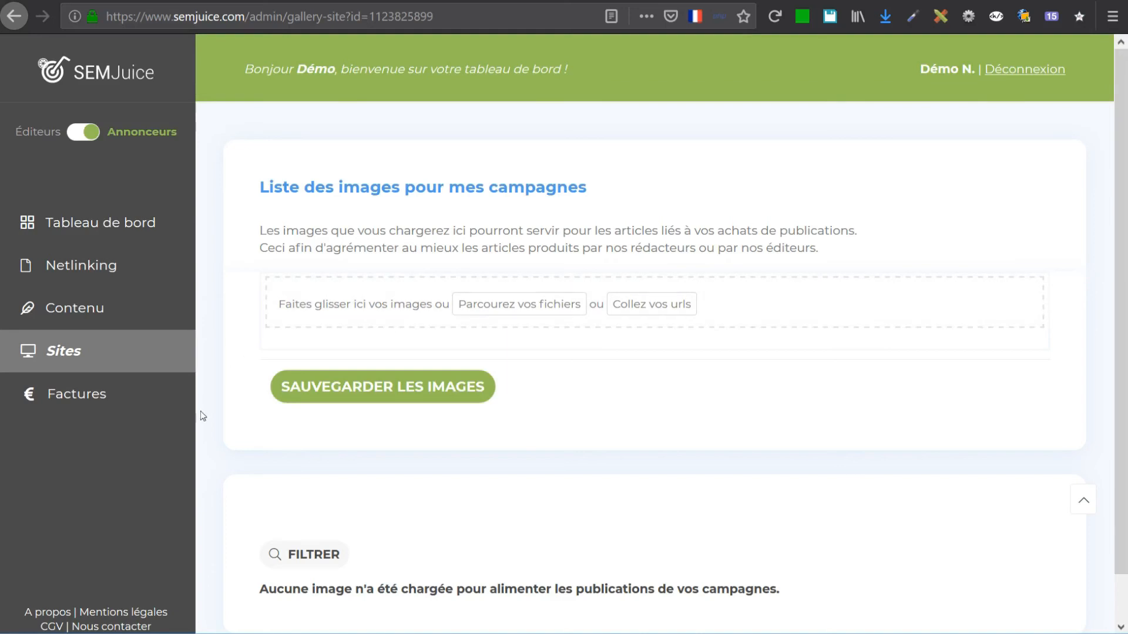
scroll(602, 376, "down", 1)
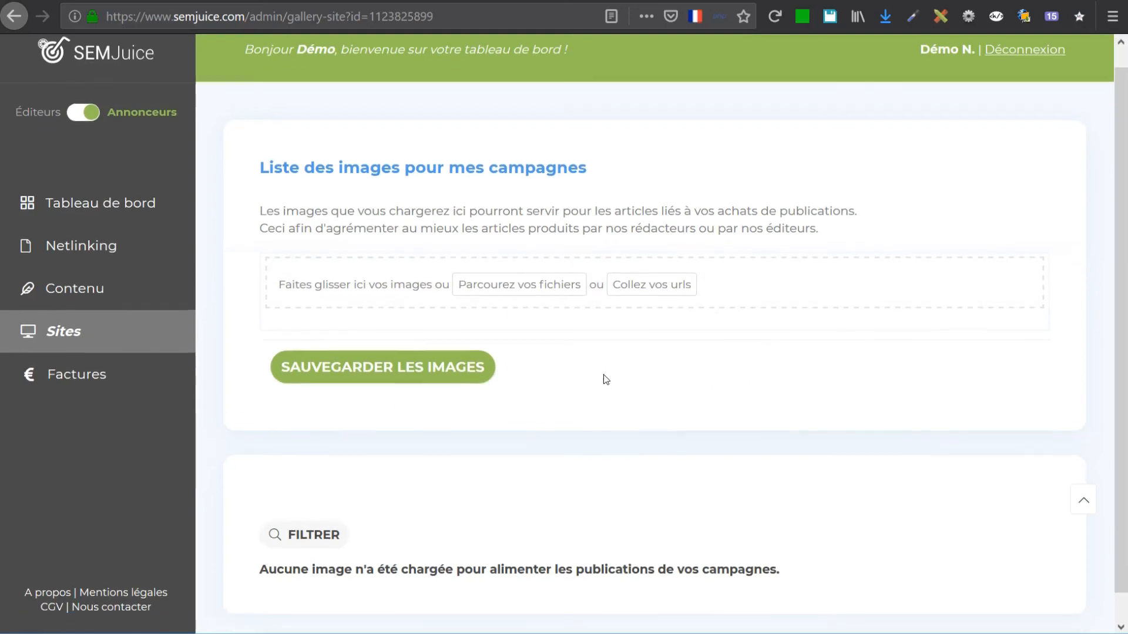
Step: View the list of purchase invoices, and return to the site list to look through it
left_click(124, 347)
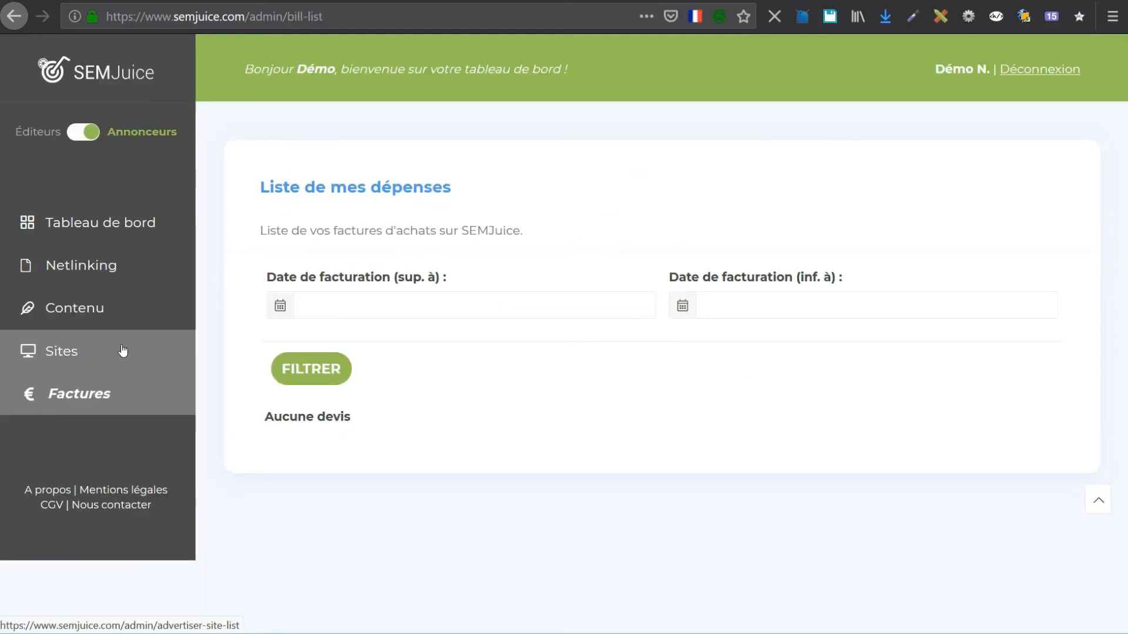
left_click(78, 352)
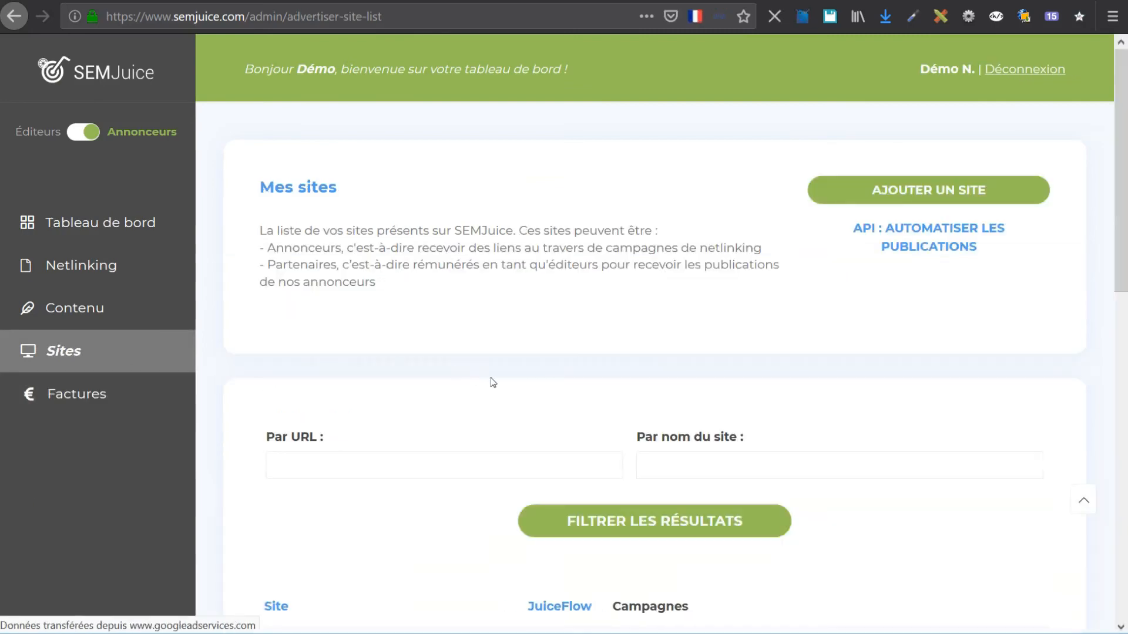
scroll(576, 403, "down", 11)
scroll(549, 433, "up", 8)
scroll(549, 432, "up", 3)
Step: Open the article purchase page and look over its content credits section and article filters
left_click(107, 308)
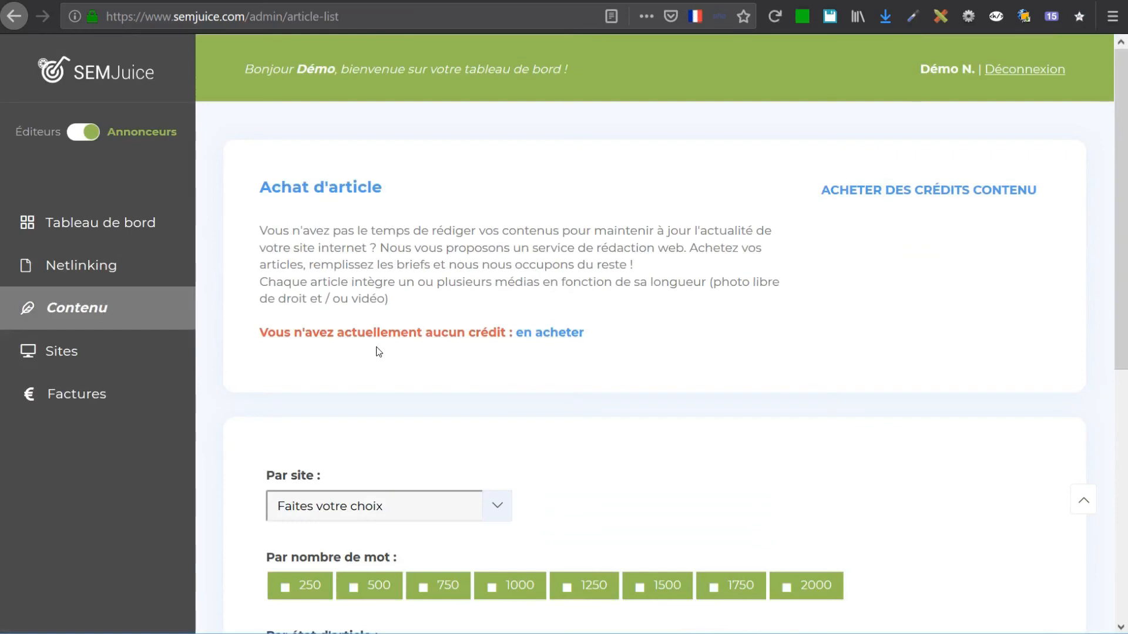
scroll(433, 355, "down", 7)
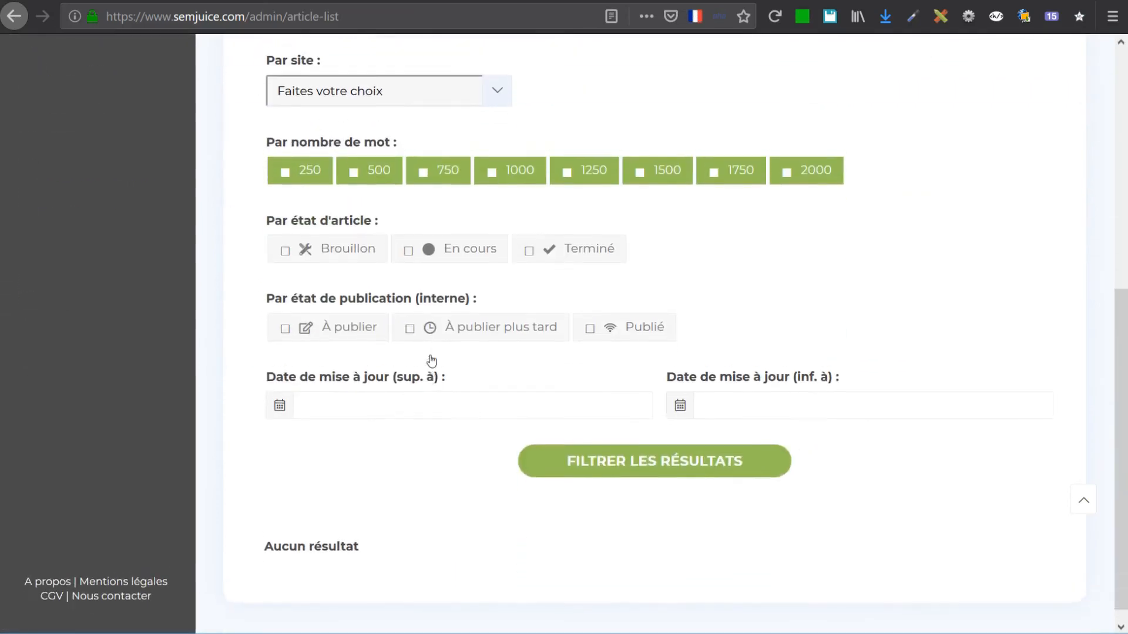
scroll(432, 361, "up", 7)
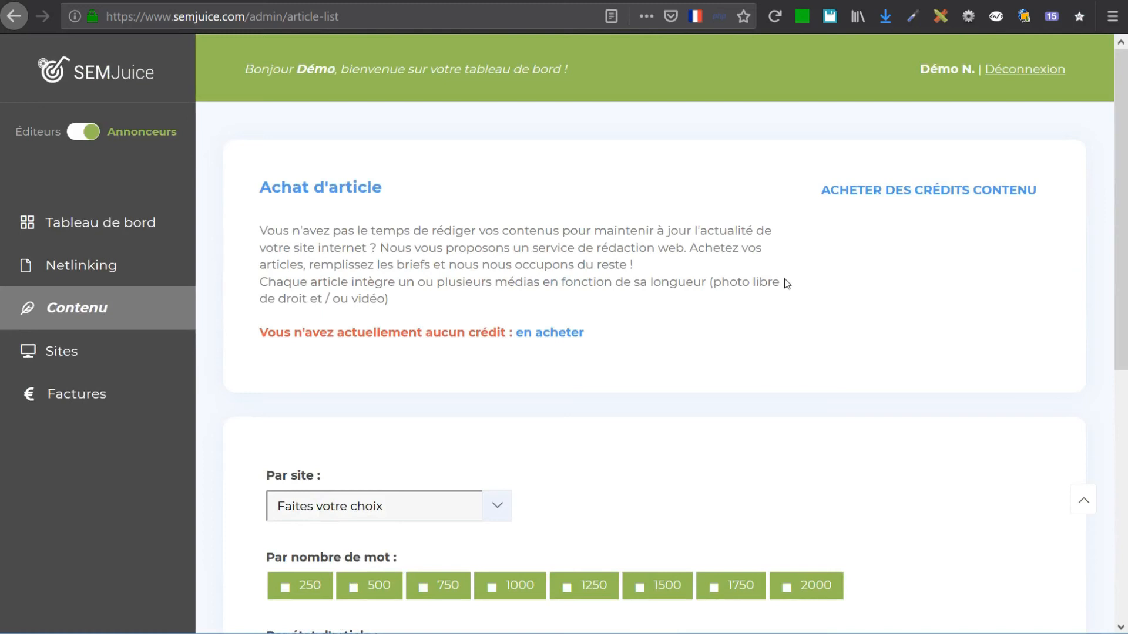
Step: Open the netlinking campaign list and review the draft campaigns and their required actions
left_click(65, 275)
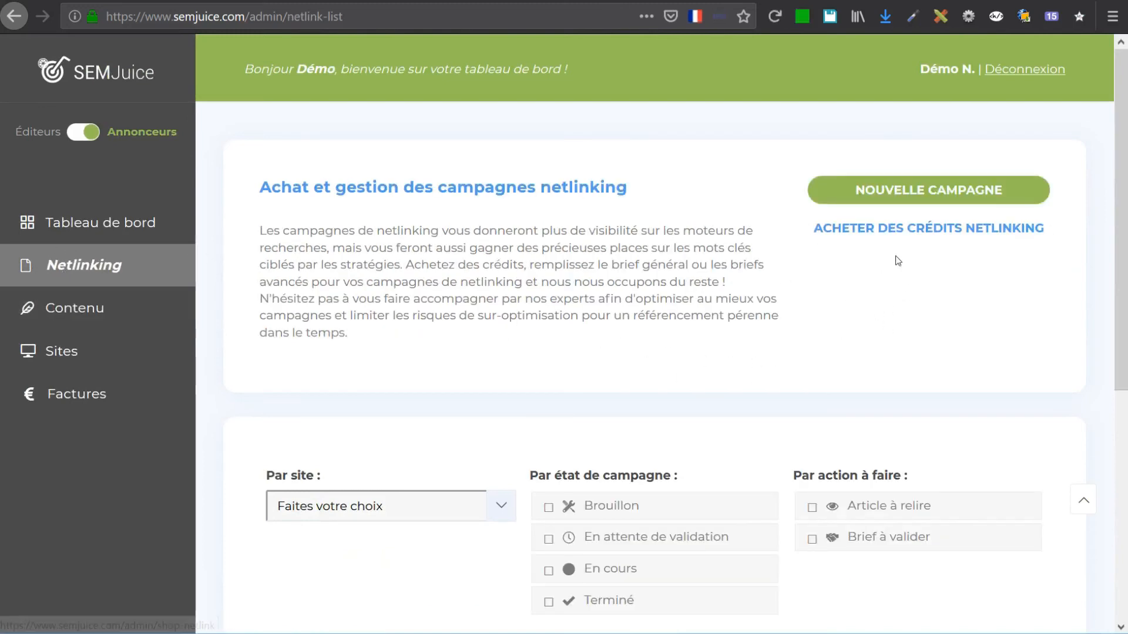
scroll(878, 290, "down", 3)
scroll(877, 291, "down", 3)
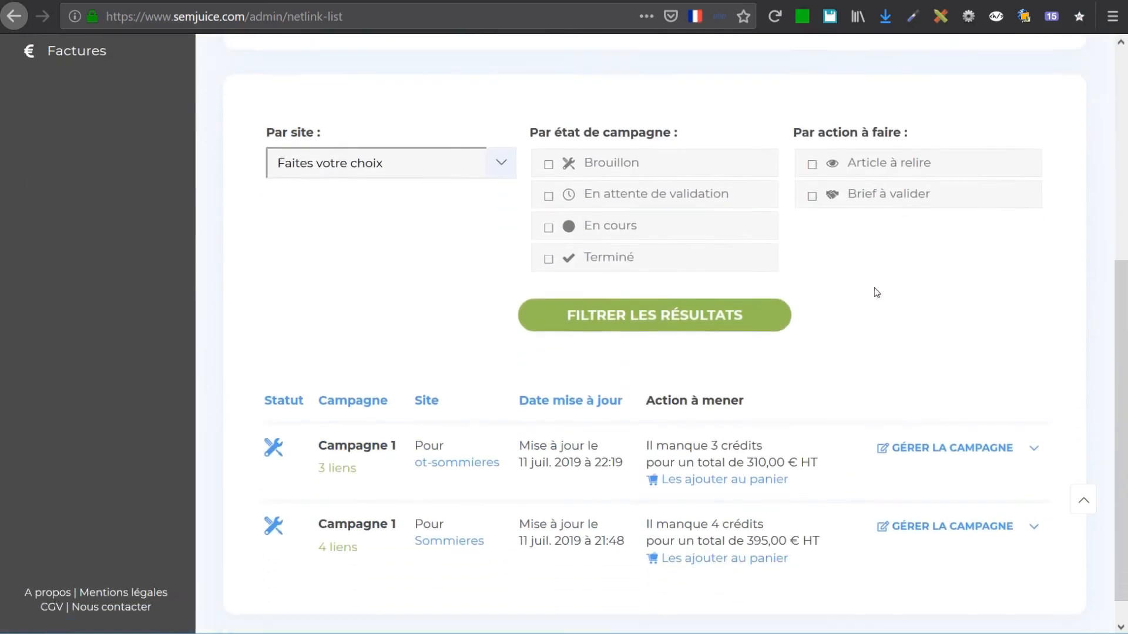
scroll(848, 411, "up", 6)
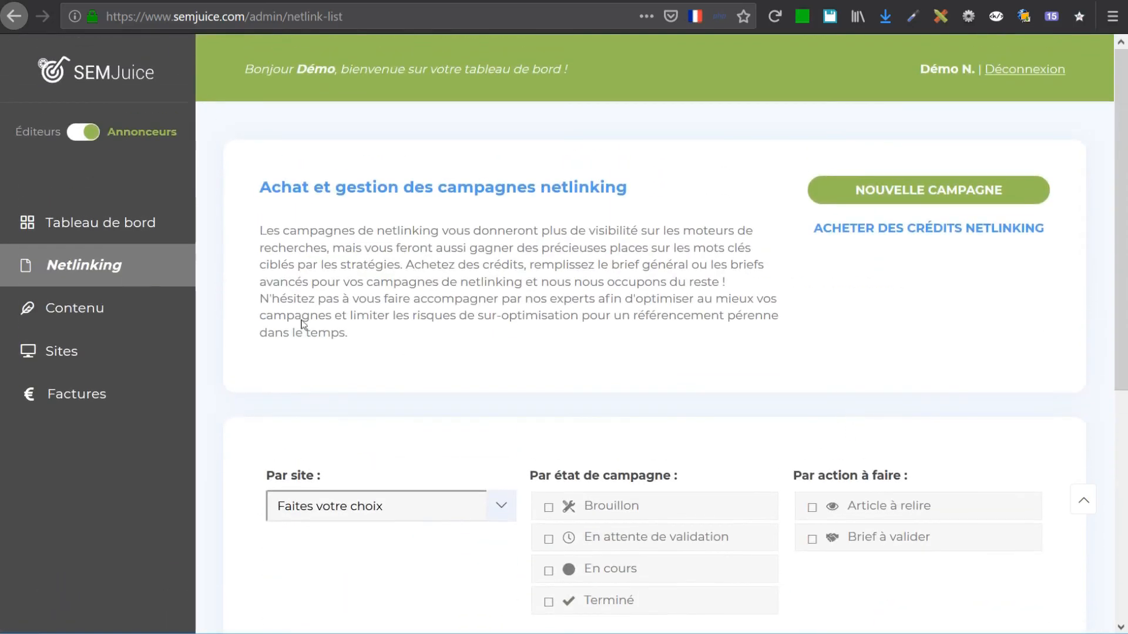
Step: Open the advertiser dashboard and review the campaign statuses, sites, news and the sales and campaign support contact details
left_click(122, 222)
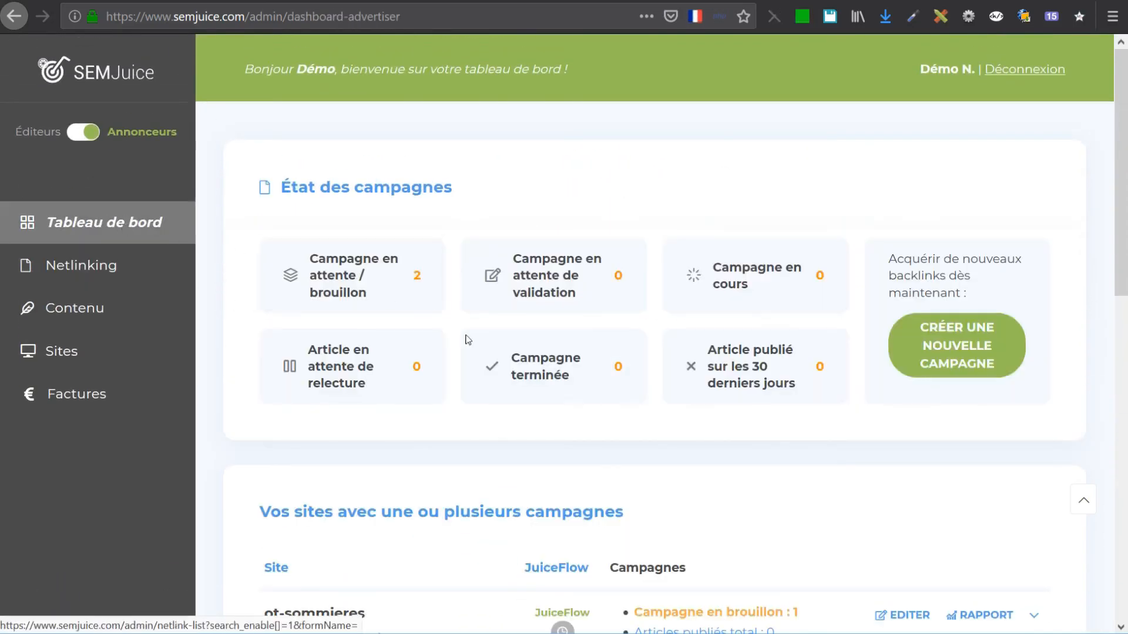
scroll(612, 445, "down", 6)
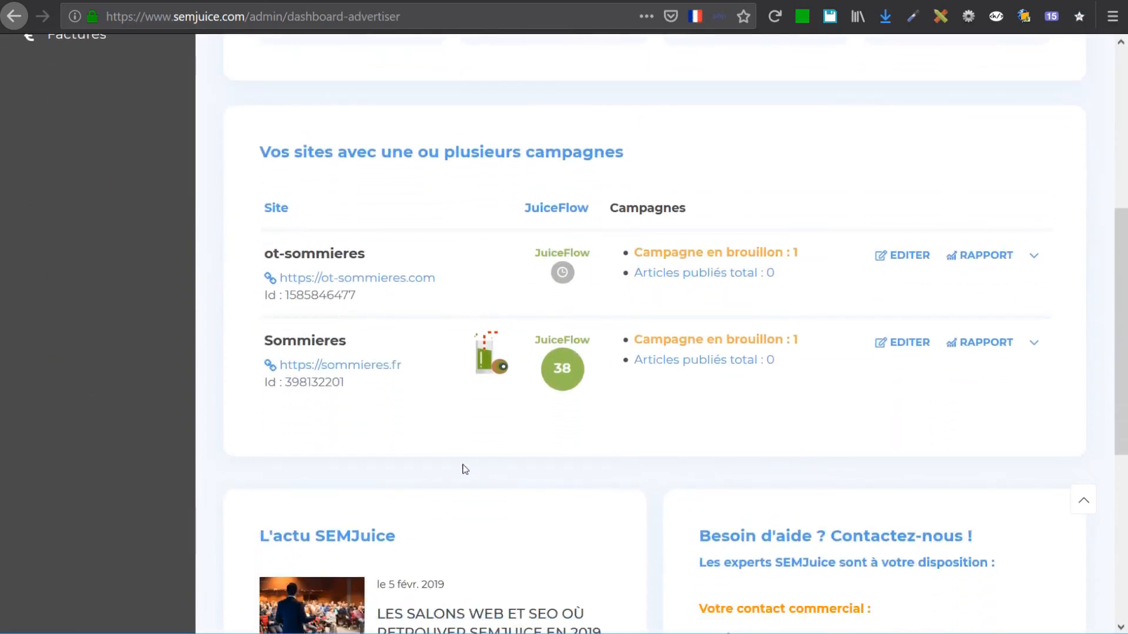
scroll(561, 472, "down", 4)
scroll(561, 471, "down", 3)
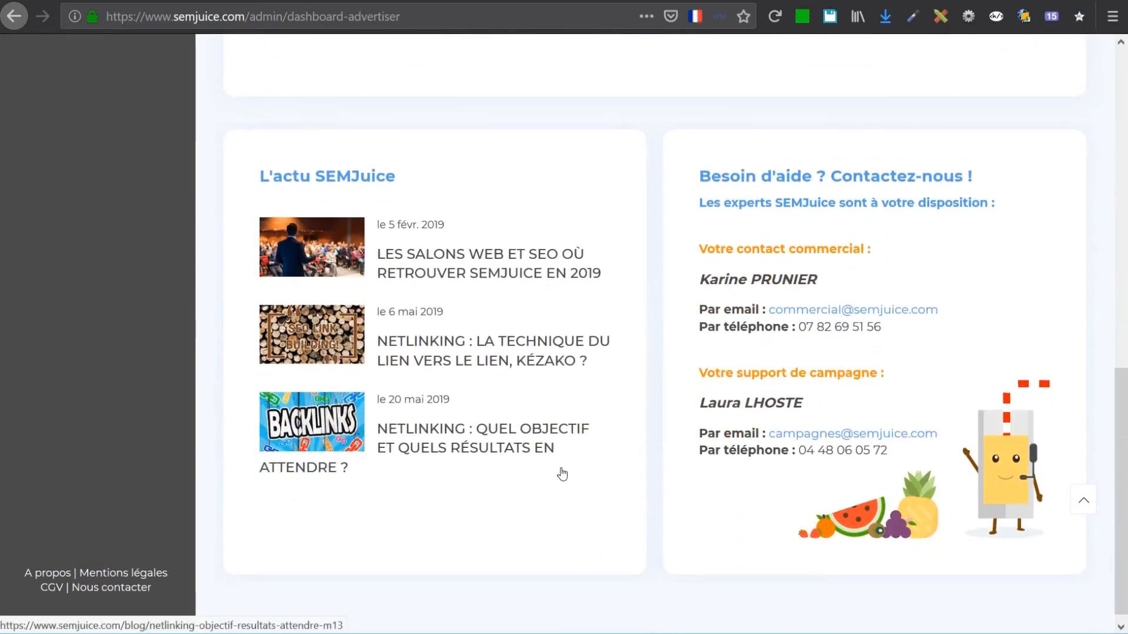
left_click_drag(700, 248, 927, 452)
left_click(893, 419)
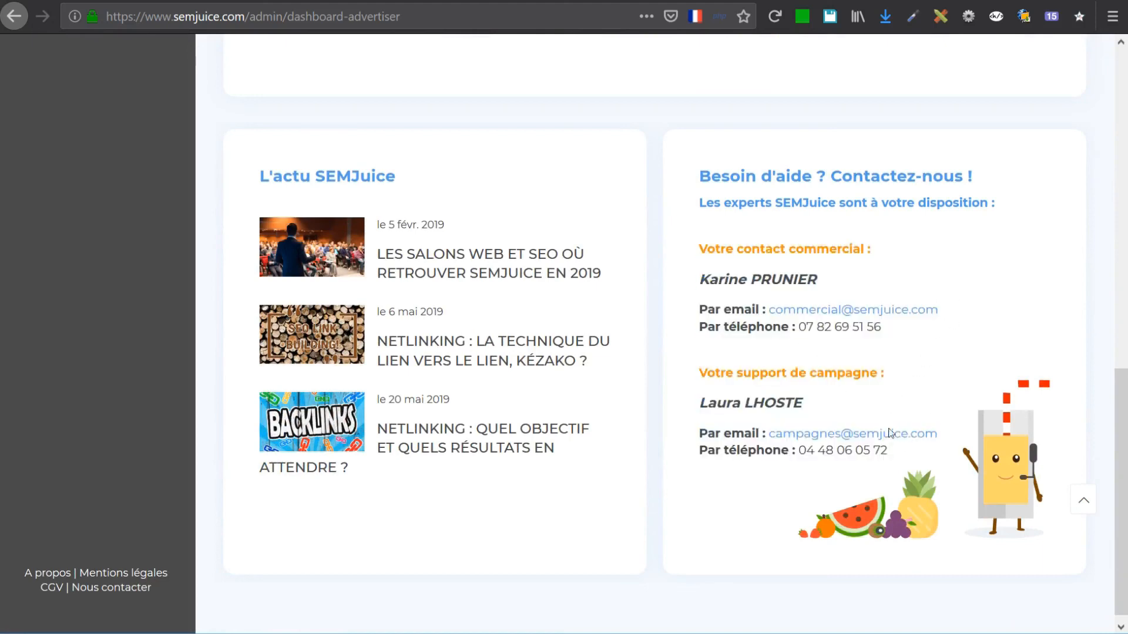
scroll(888, 485, "up", 8)
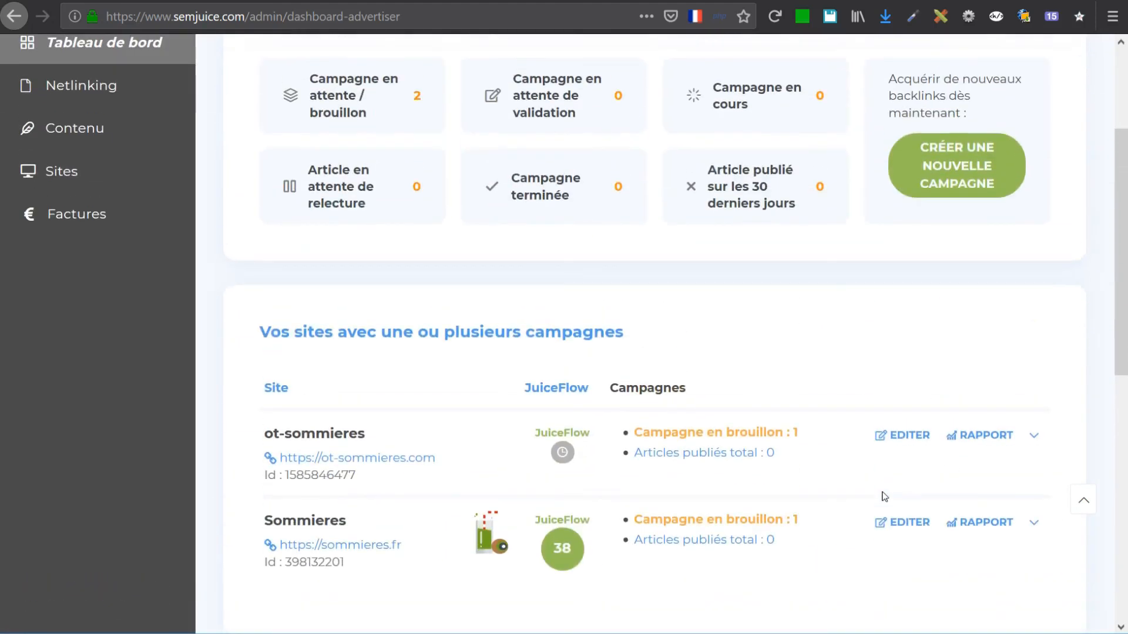